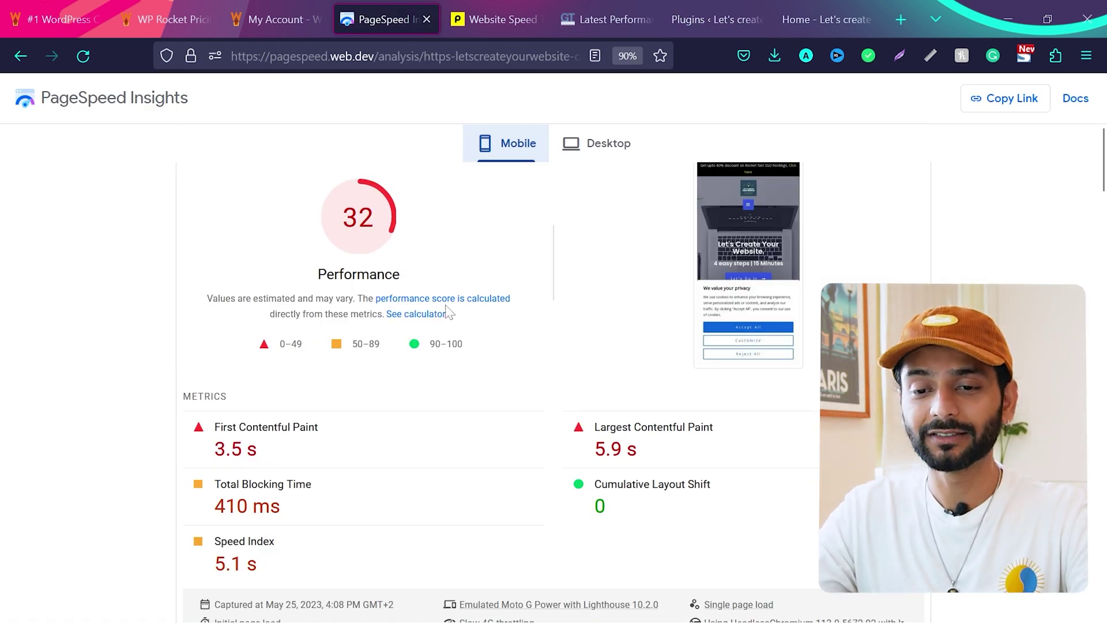
Review the website's mobile and desktop scores in PageSpeed Insights and its load results in Pingdom and GTmetrix
scroll(386, 346, "down", 1)
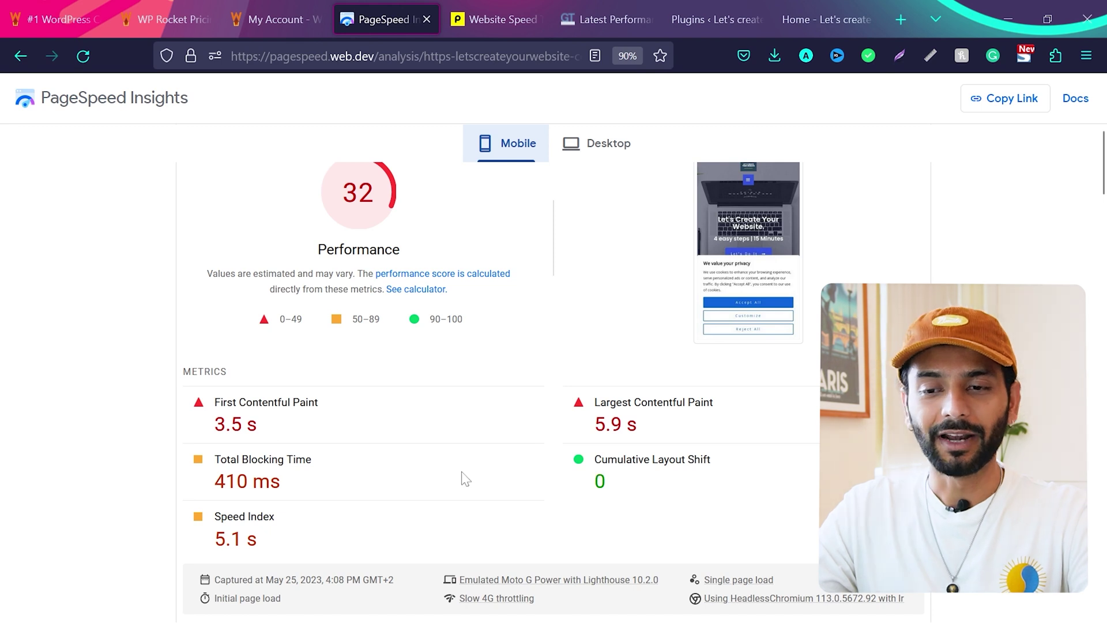
left_click(596, 143)
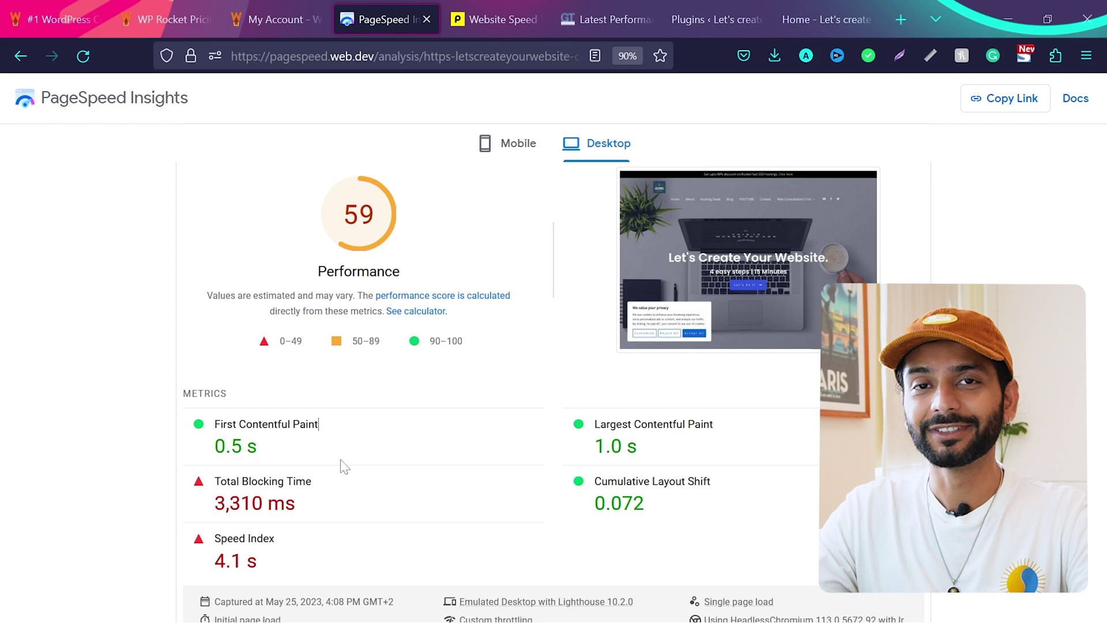
key("ctrl+Tab")
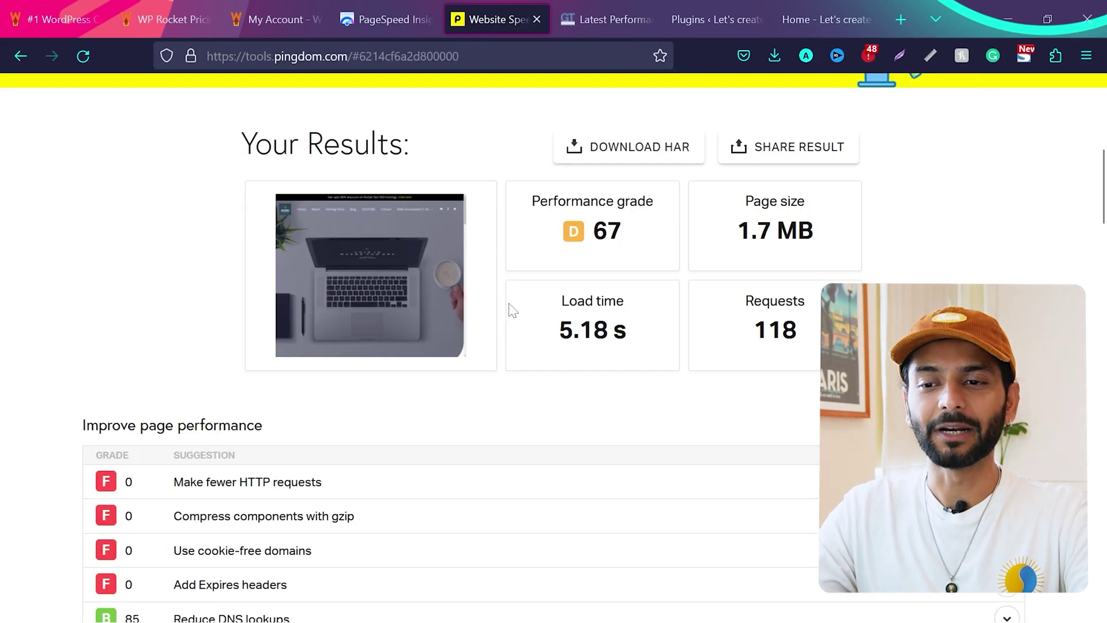
left_click_drag(559, 329, 626, 329)
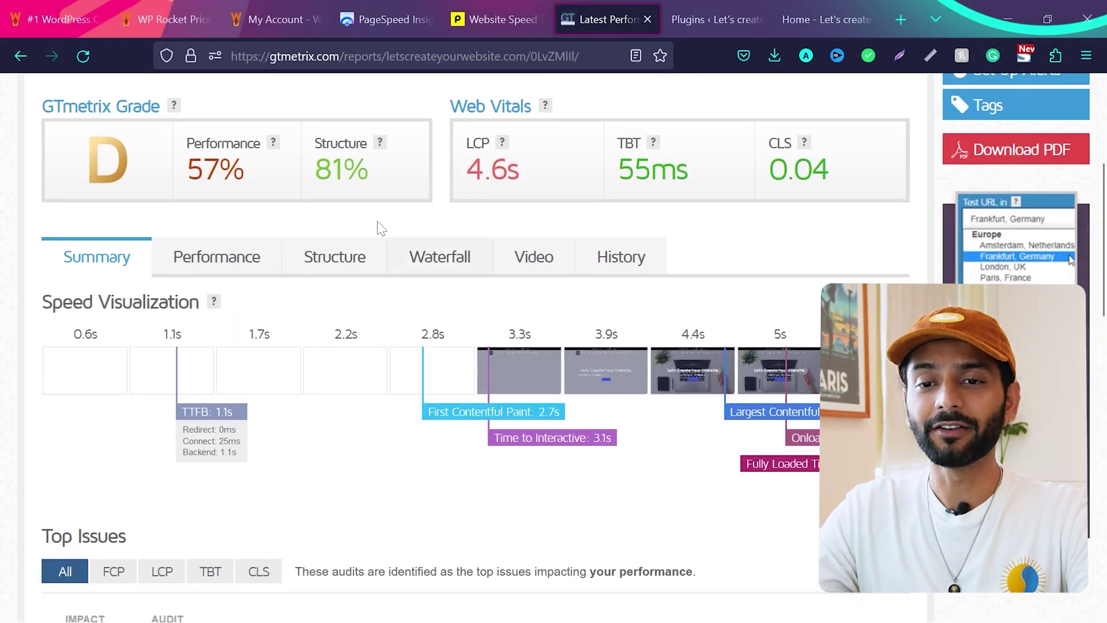
left_click_drag(186, 169, 251, 173)
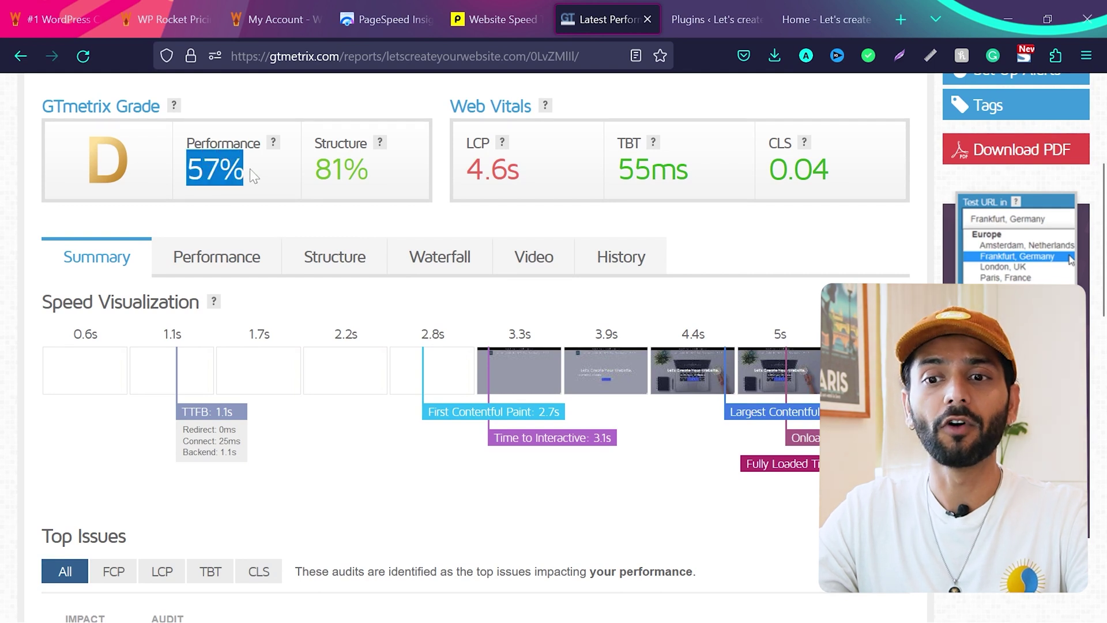
left_click_drag(467, 173, 522, 173)
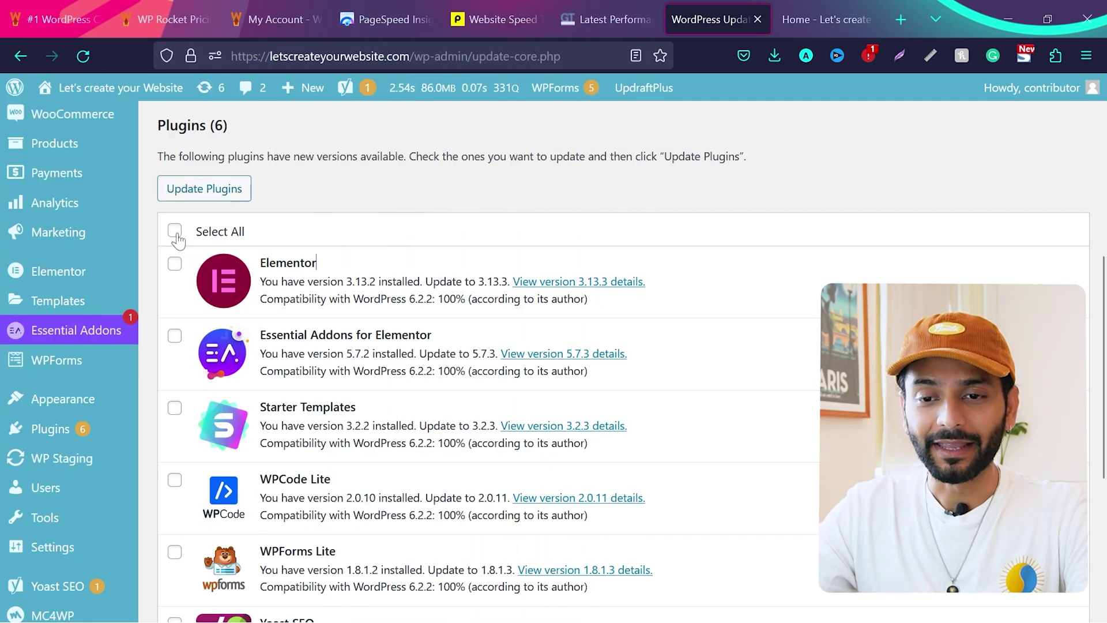
Examine the WordPress Updates page for pending plugin and theme updates and the current WordPress version
scroll(375, 508, "down", 5)
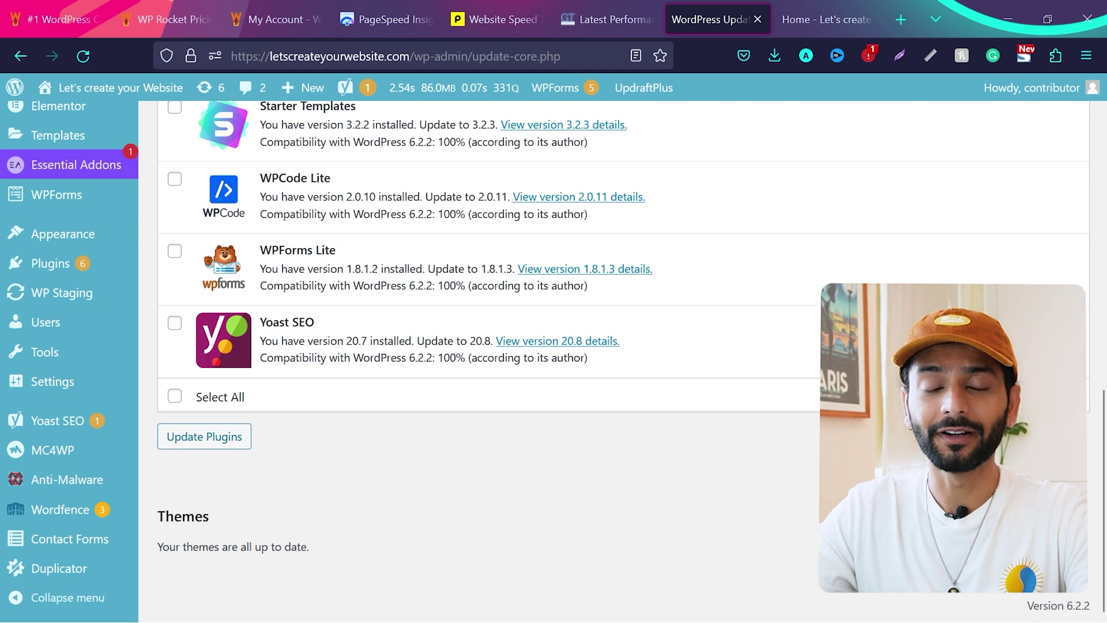
scroll(305, 521, "up", 10)
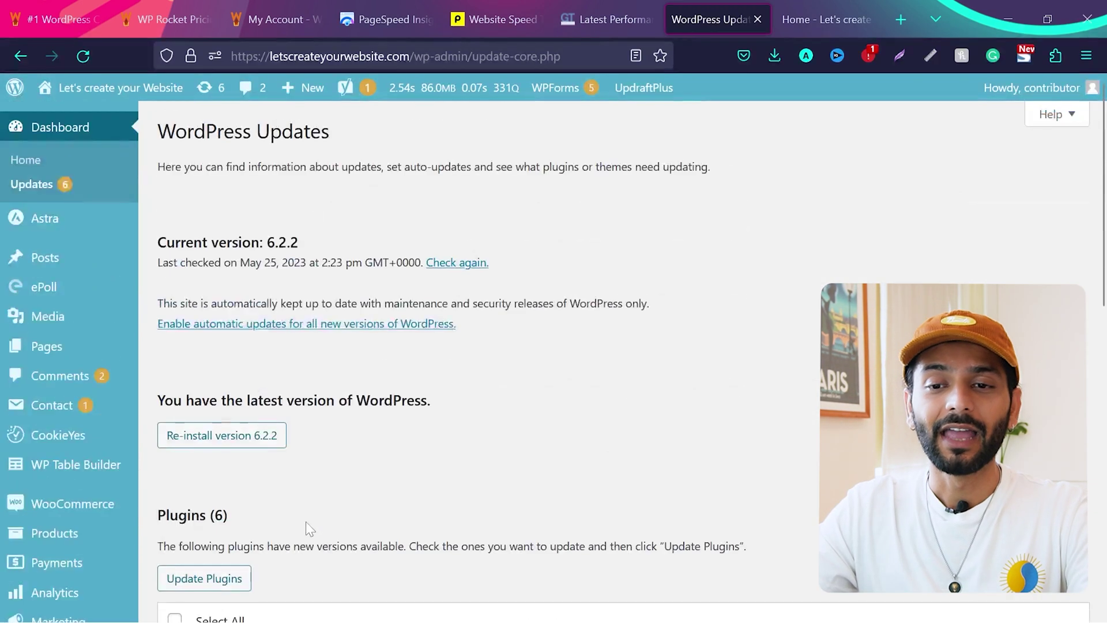
left_click_drag(156, 243, 308, 250)
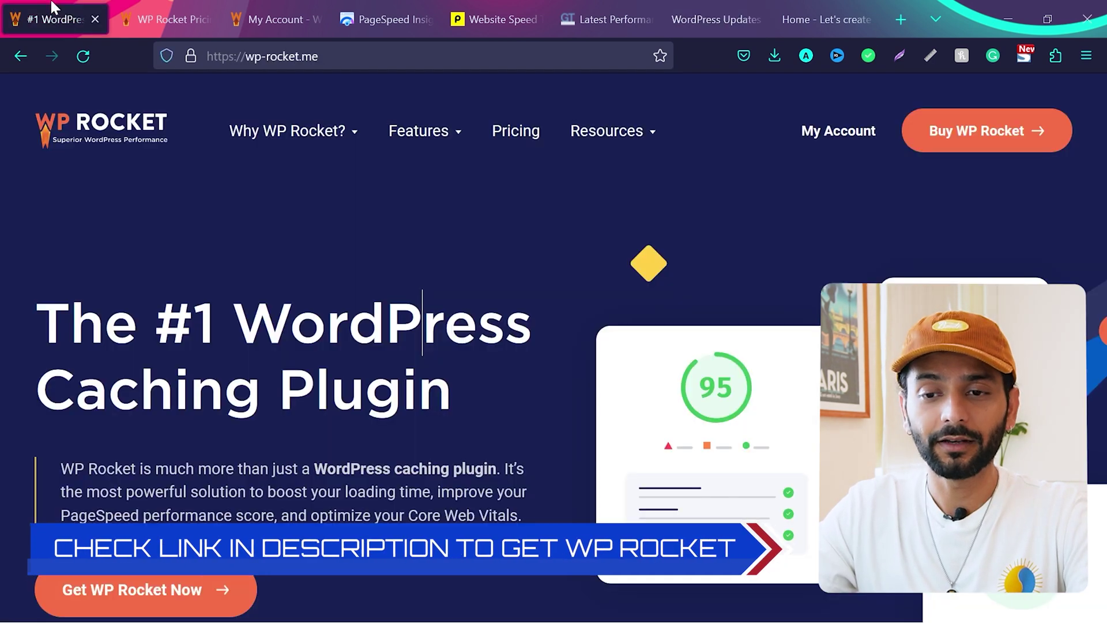
Review WP Rocket's home page and pricing plans, and download the plugin from the WP Rocket account page
mouse_move(293, 130)
left_click_drag(36, 323, 453, 392)
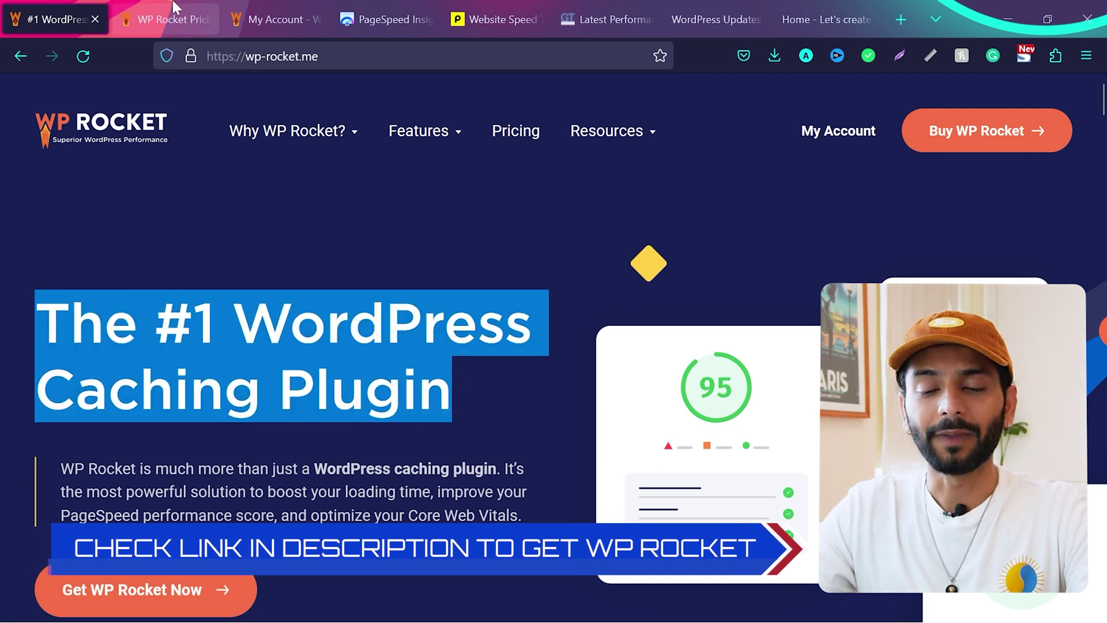
left_click(172, 4)
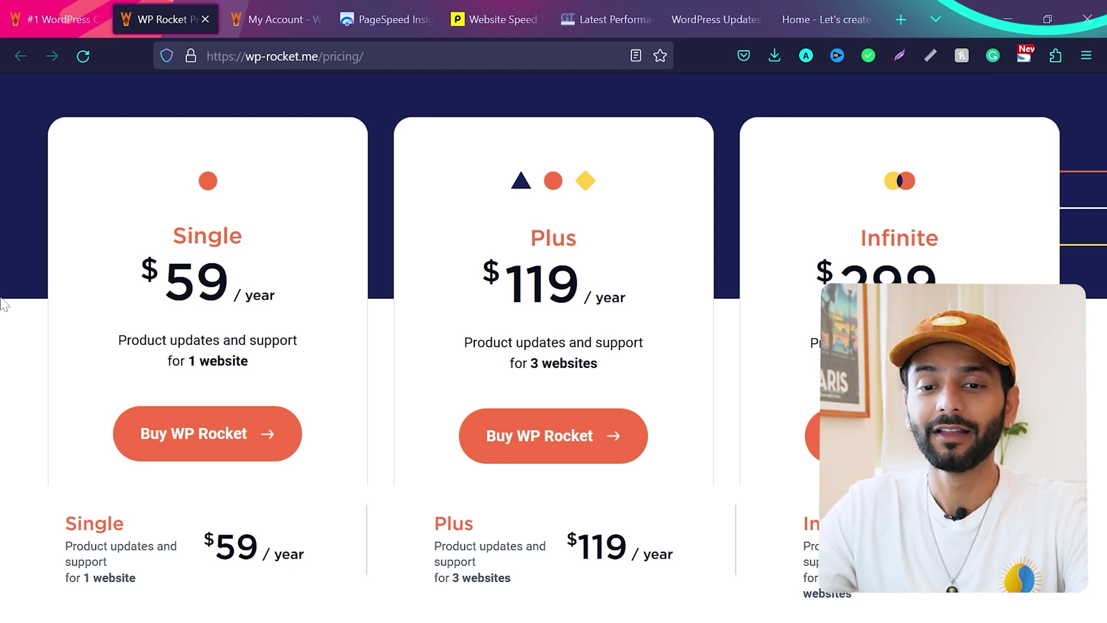
left_click(272, 12)
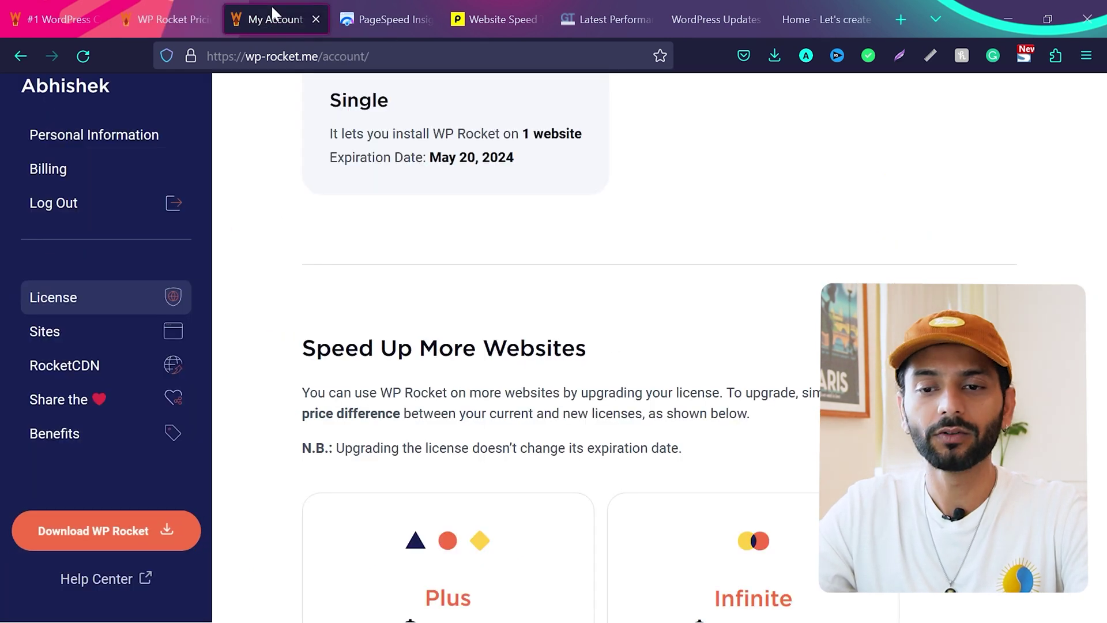
left_click(94, 531)
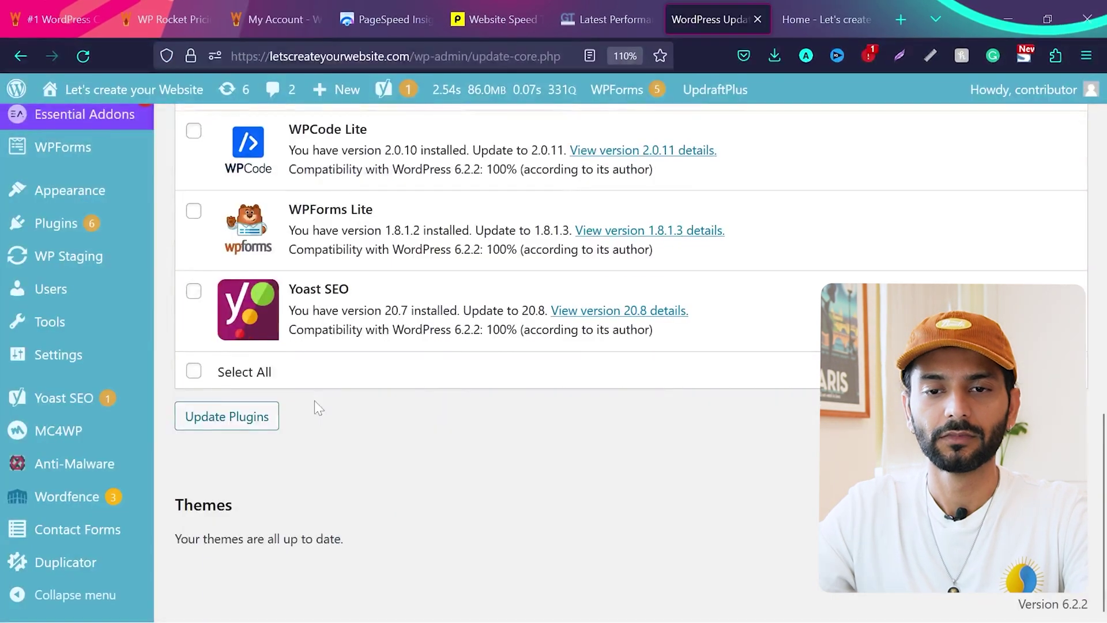
Install and activate the WP Rocket plugin in WordPress from the downloaded file wp-rocket_3.13.3(1).zip
mouse_move(86, 233)
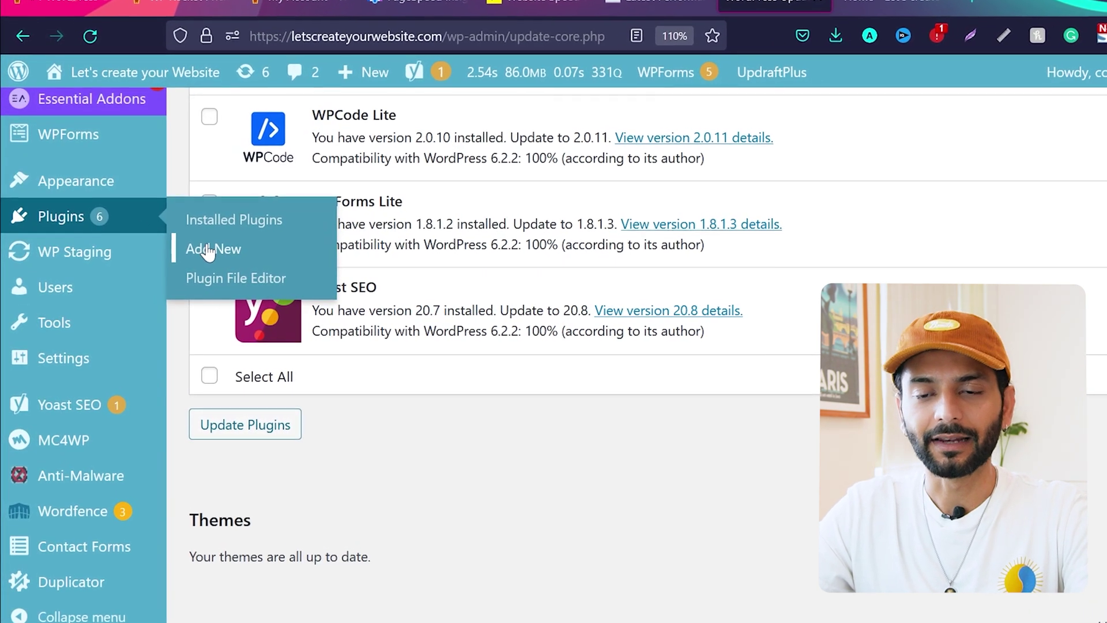
left_click(209, 252)
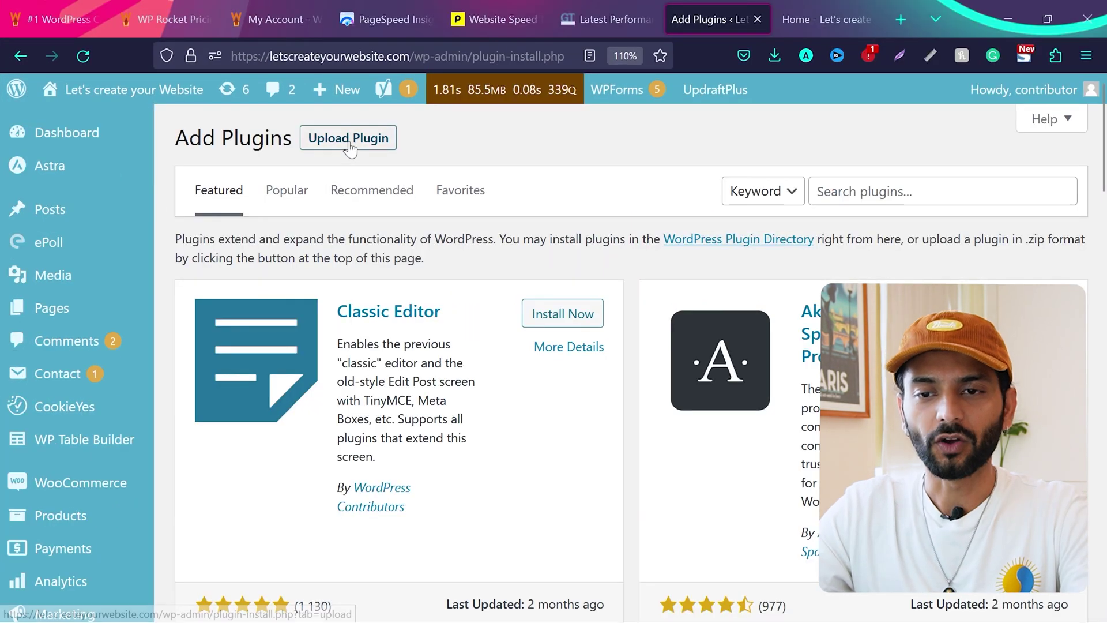
left_click(350, 144)
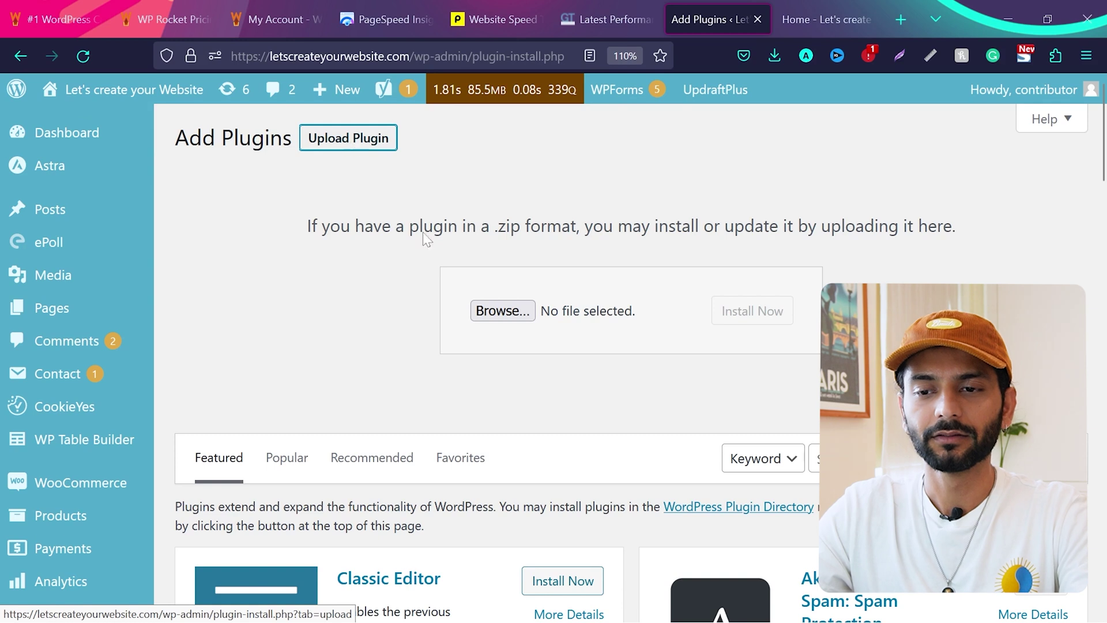
left_click(498, 312)
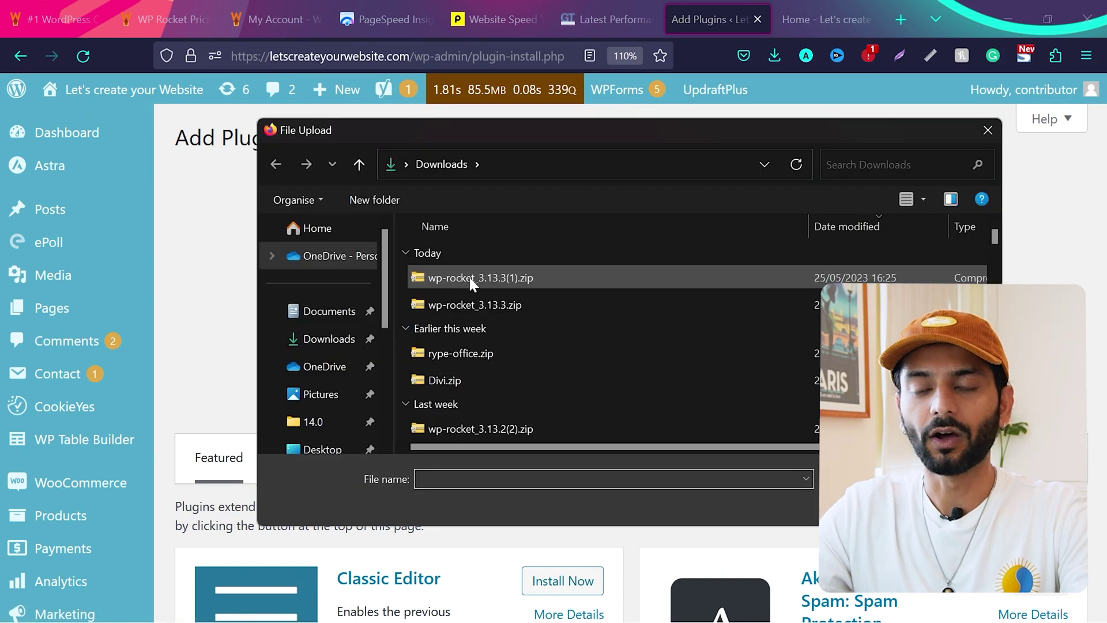
left_click(473, 278)
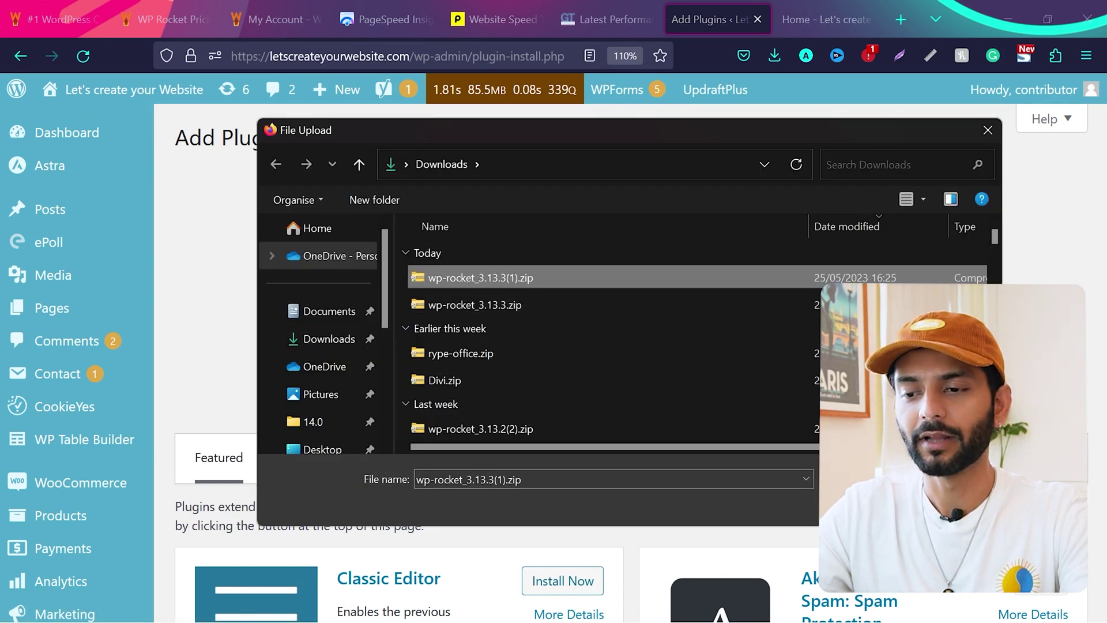
left_click(891, 507)
left_click(752, 323)
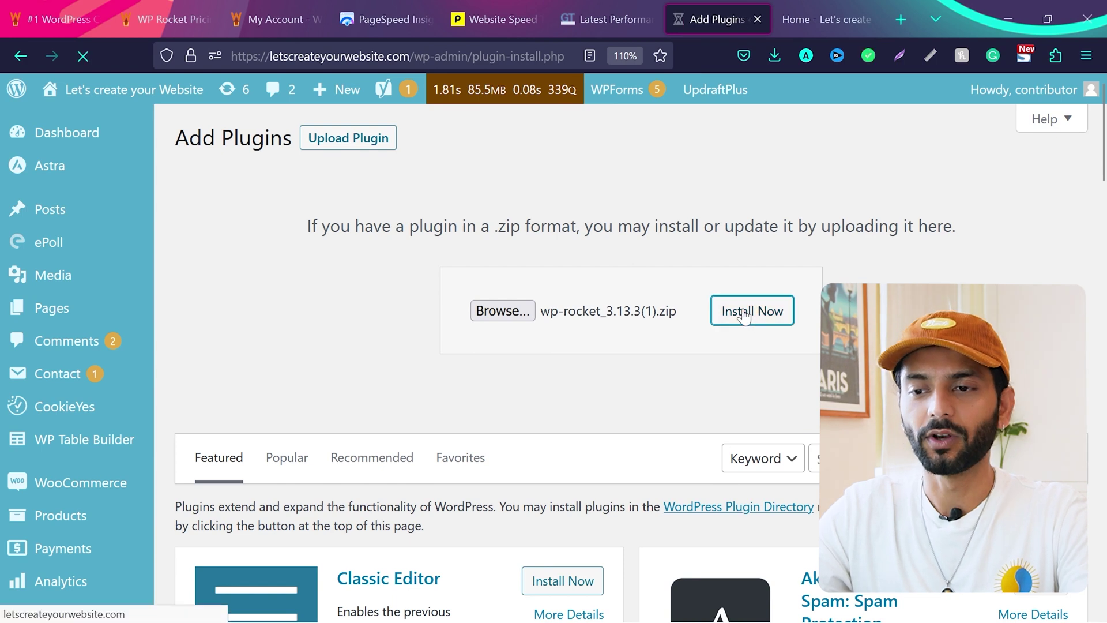
left_click(230, 280)
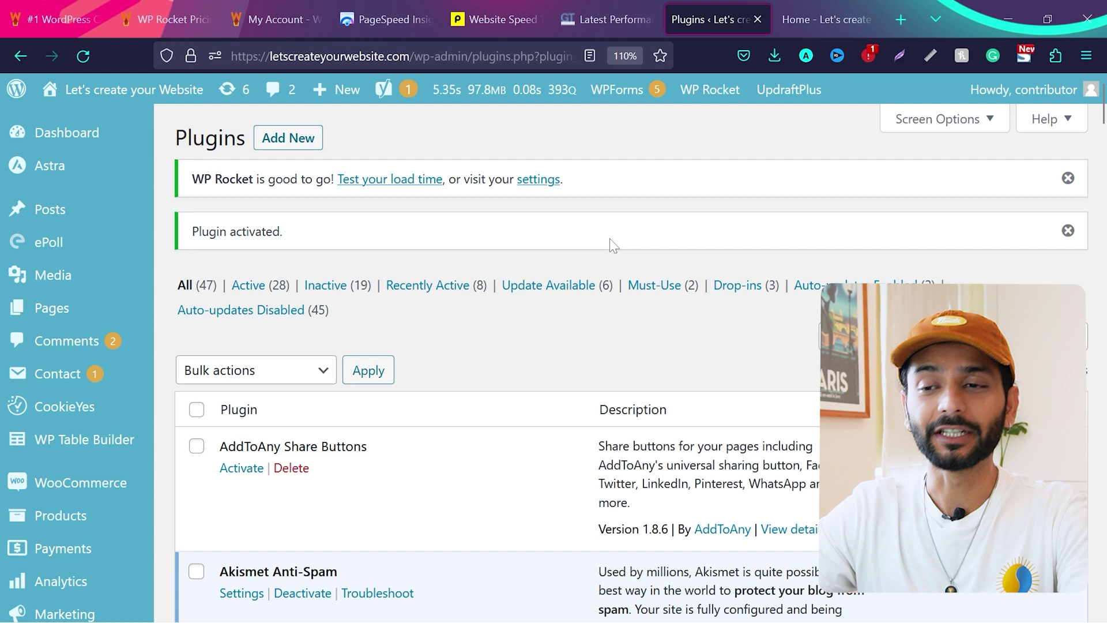
Open the WP Rocket settings dashboard in the WordPress admin and read its activation notice
mouse_move(709, 94)
left_click(705, 122)
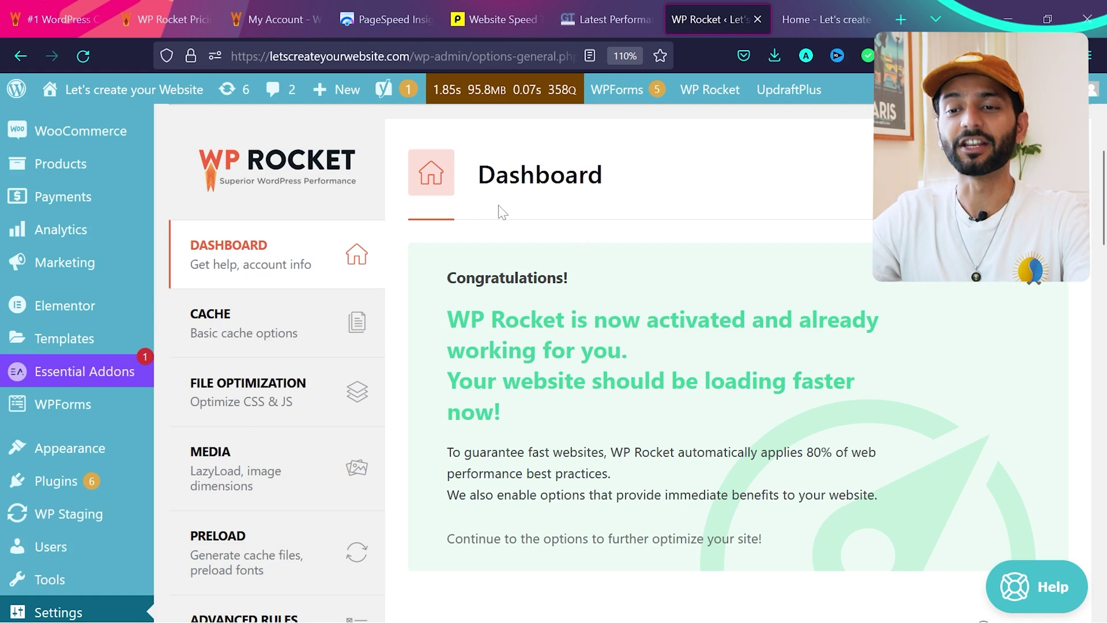
left_click_drag(448, 319, 649, 409)
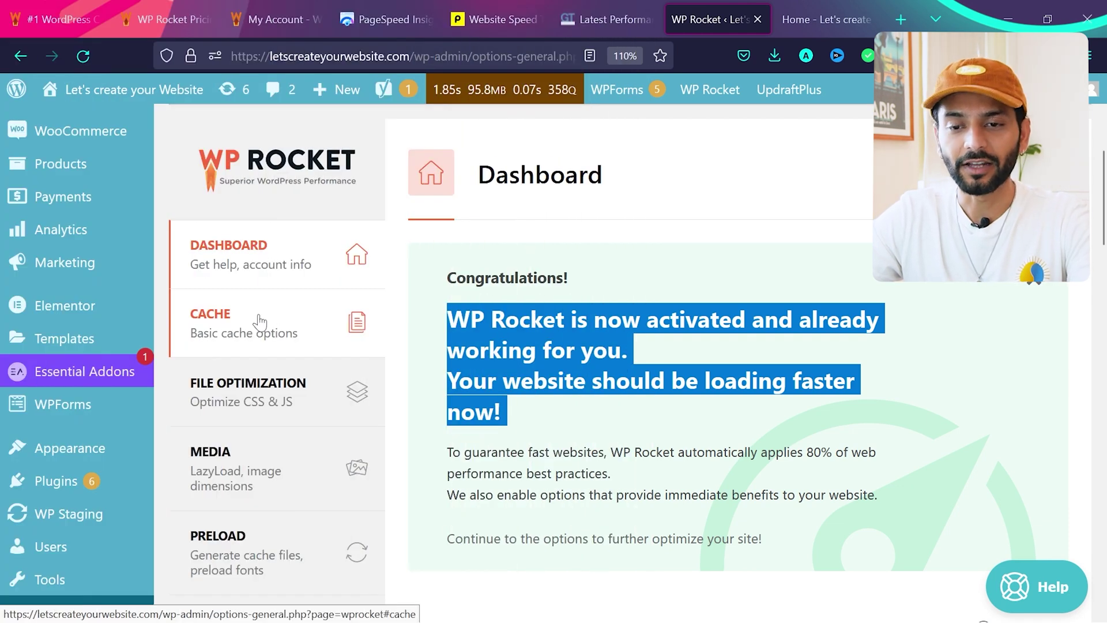
Review WP Rocket's Mobile Cache, User Cache and Cache Lifespan options
left_click(259, 321)
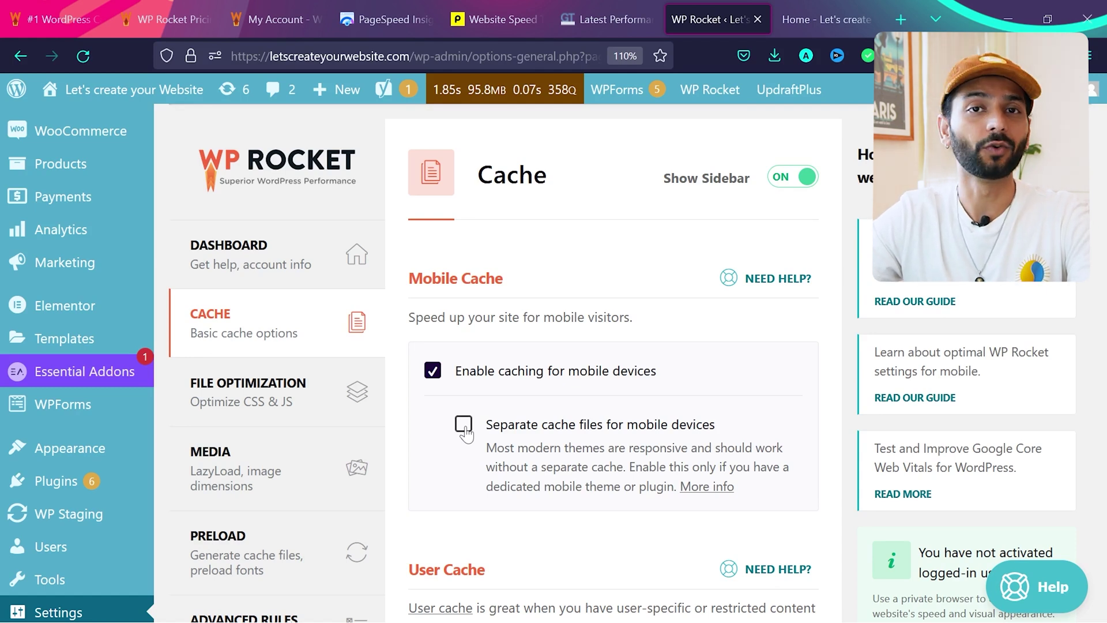
scroll(465, 432, "down", 5)
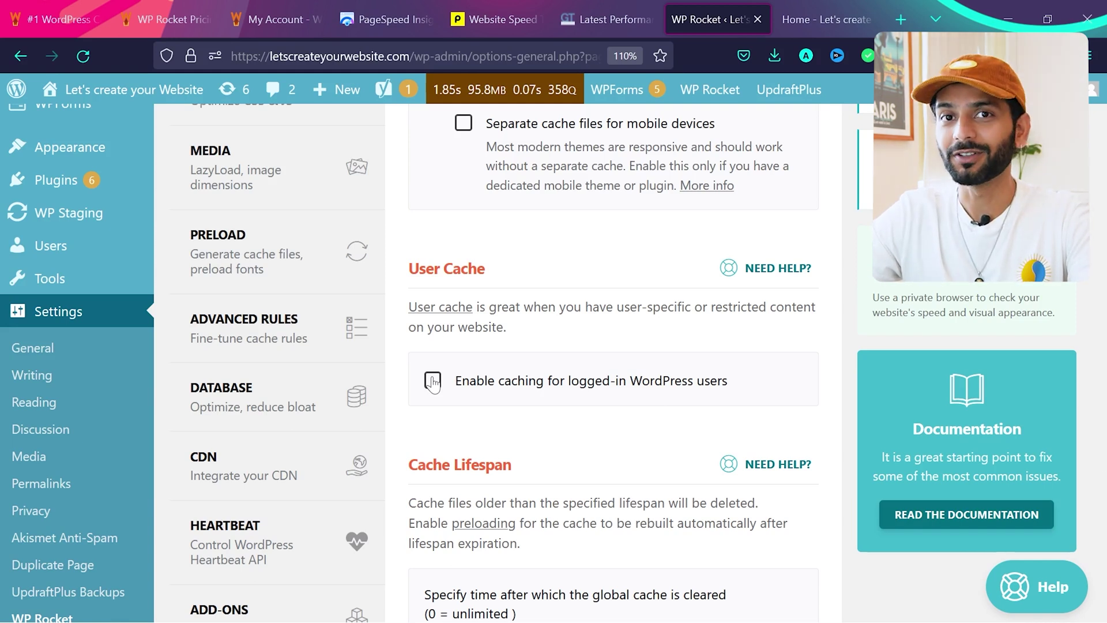
scroll(433, 384, "down", 4)
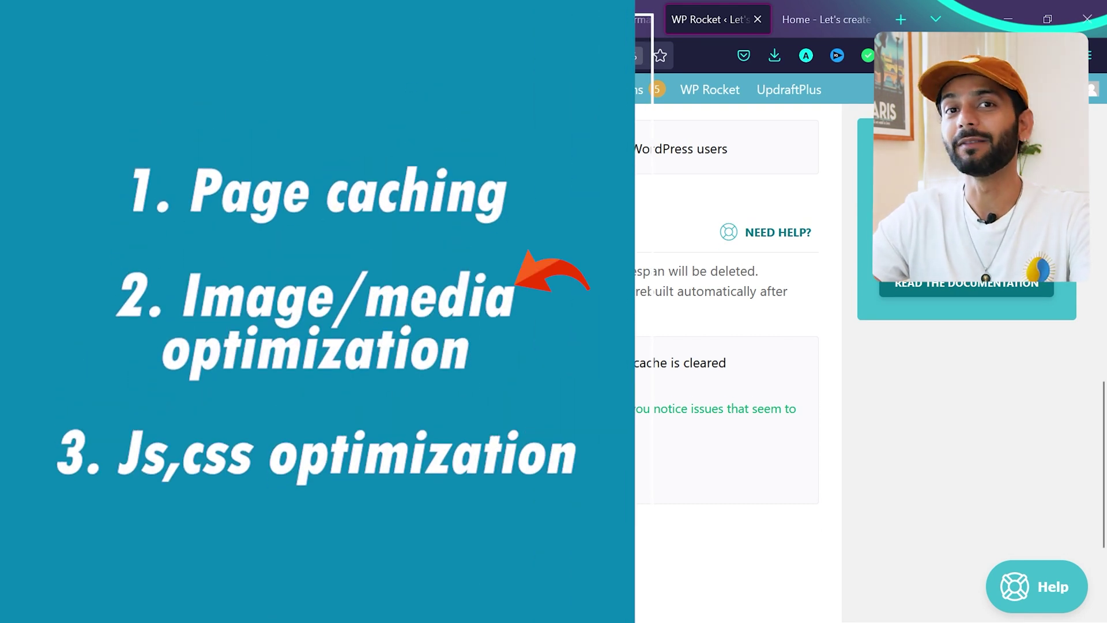
scroll(258, 316, "up", 6)
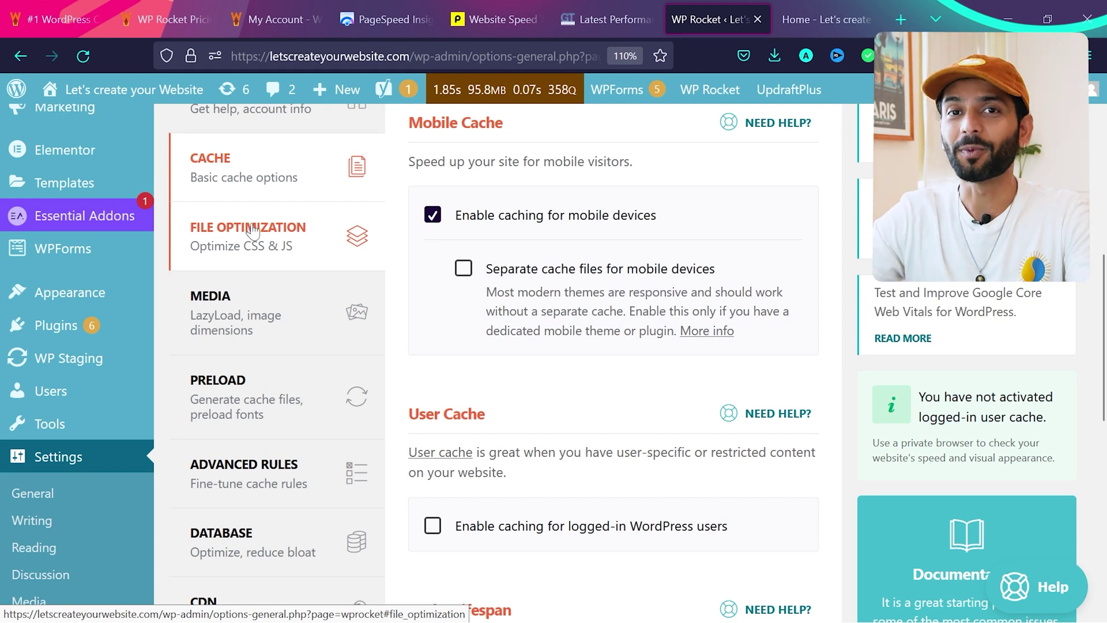
Enable WP Rocket's LazyLoad for images and for iframes and videos, including replacing YouTube iframes with a preview image
left_click(262, 289)
scroll(432, 323, "down", 2)
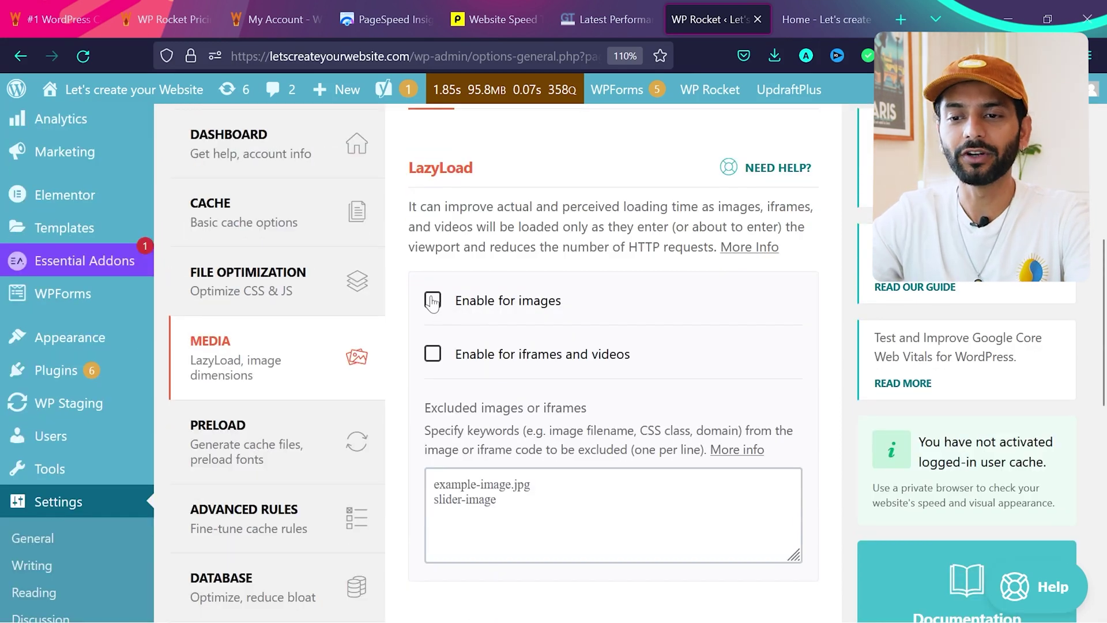
left_click(433, 300)
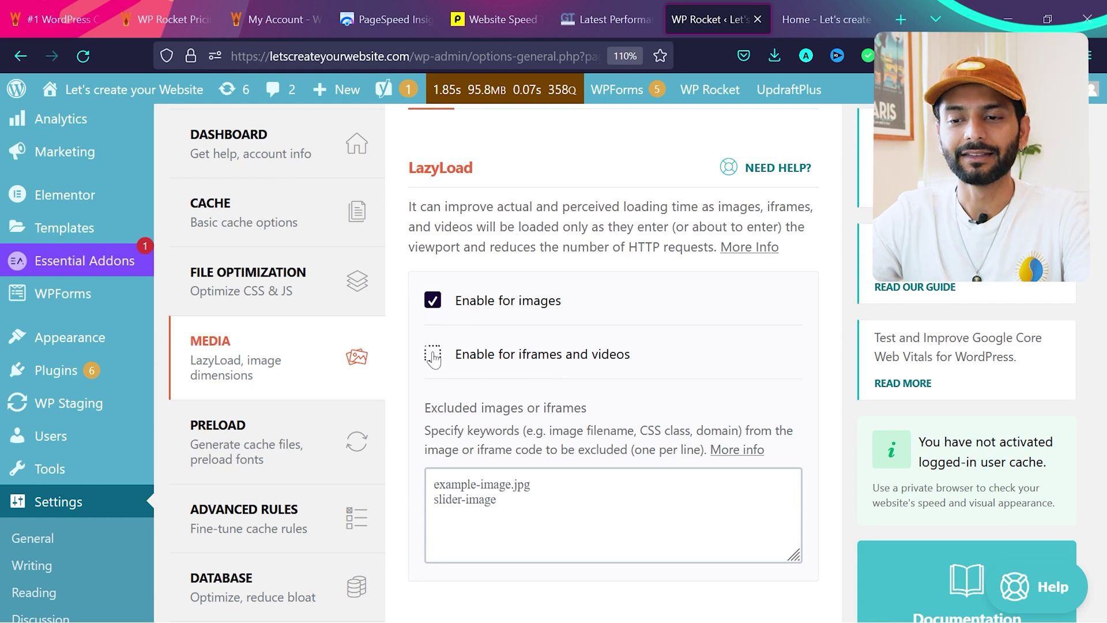
left_click(433, 354)
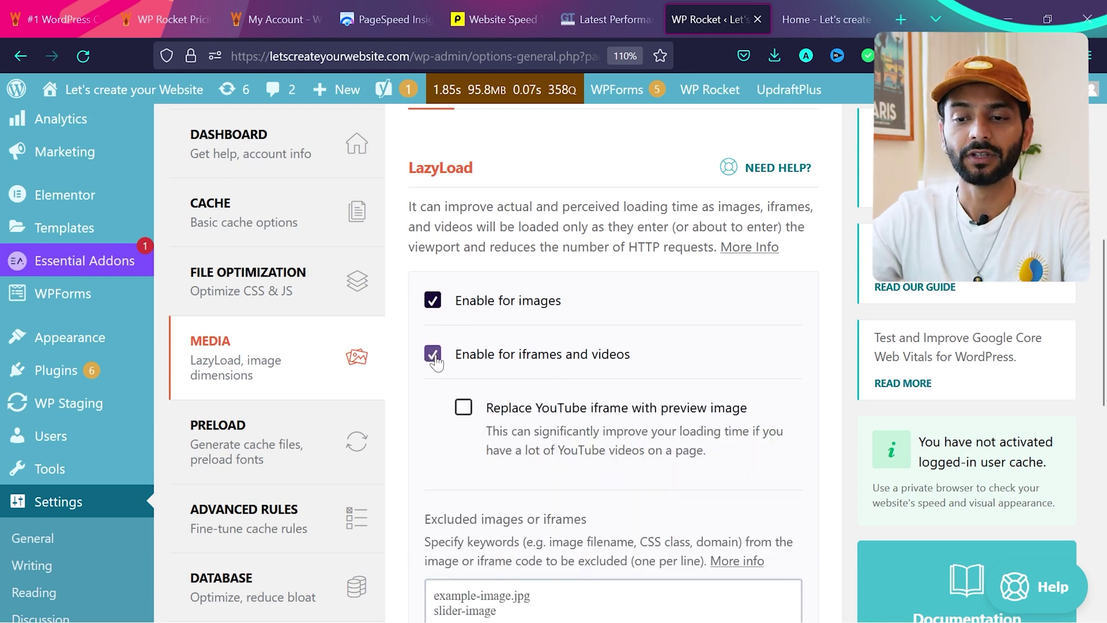
left_click(463, 408)
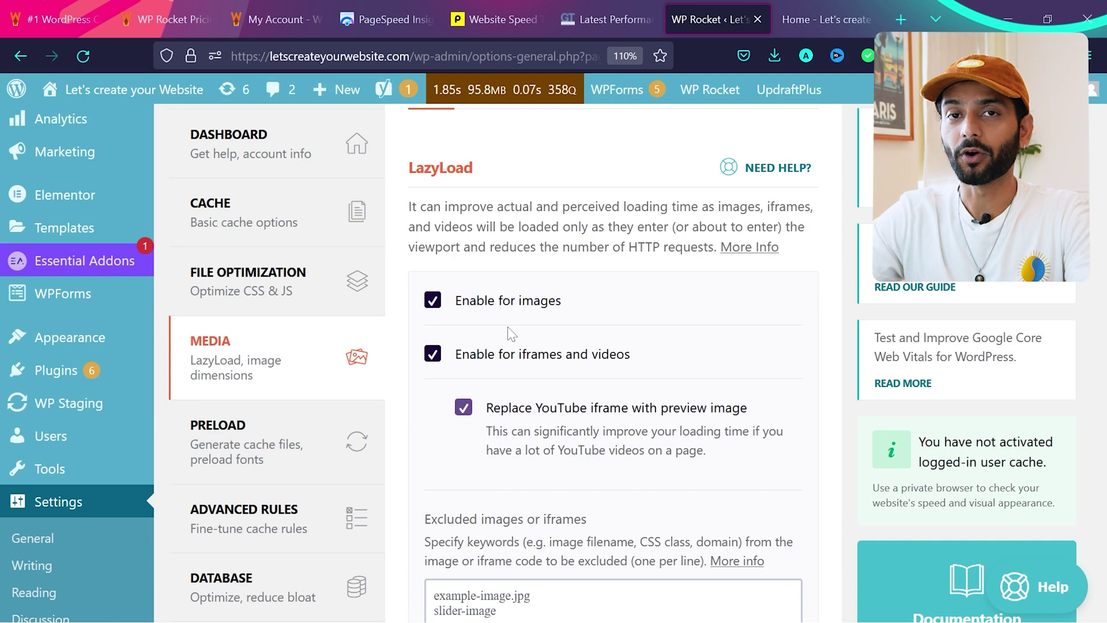
Turn on "Add missing image dimensions" in WP Rocket's media settings, leaving the LazyLoad exclusions empty
scroll(508, 326, "down", 1)
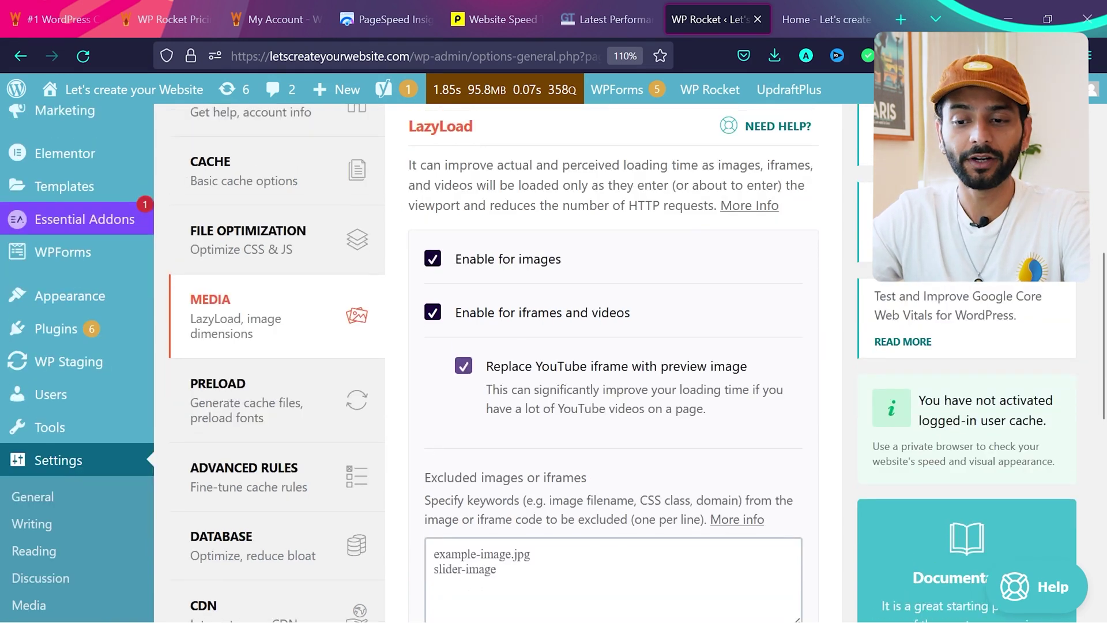
left_click(613, 583)
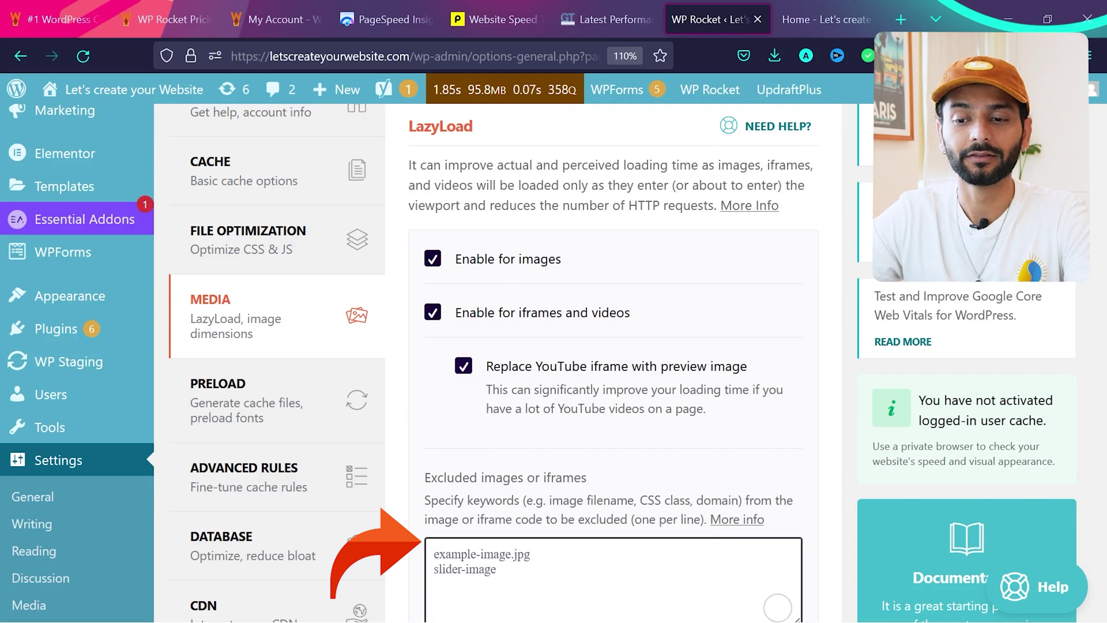
scroll(483, 532, "down", 10)
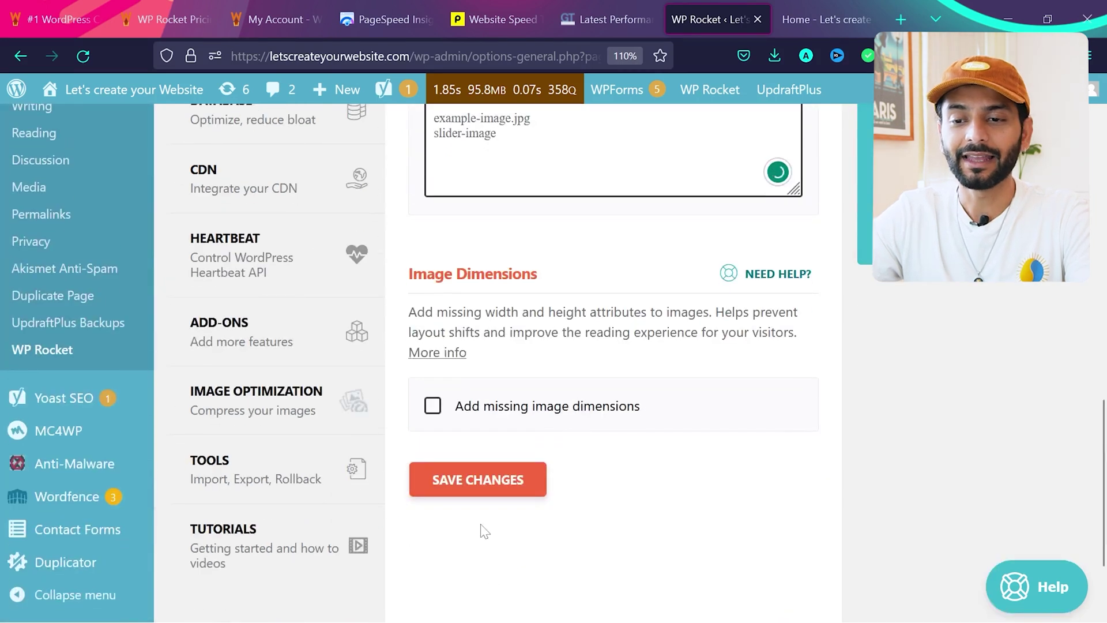
left_click(433, 406)
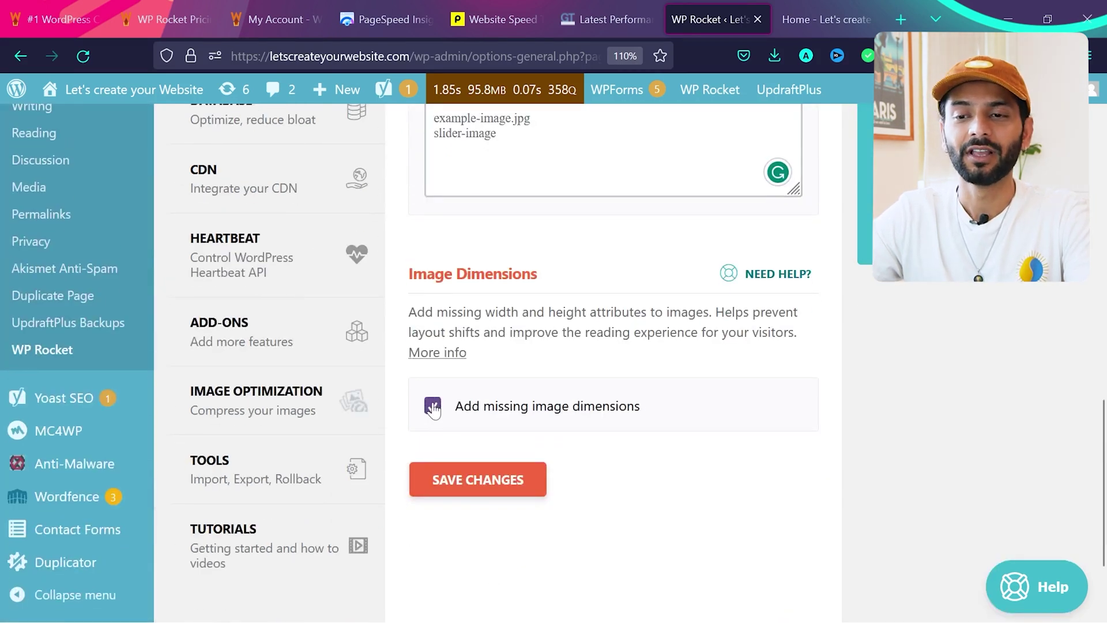
Check PageSpeed Insights' desktop diagnostics for images lacking explicit width and height, and save the WP Rocket media settings
left_click(385, 8)
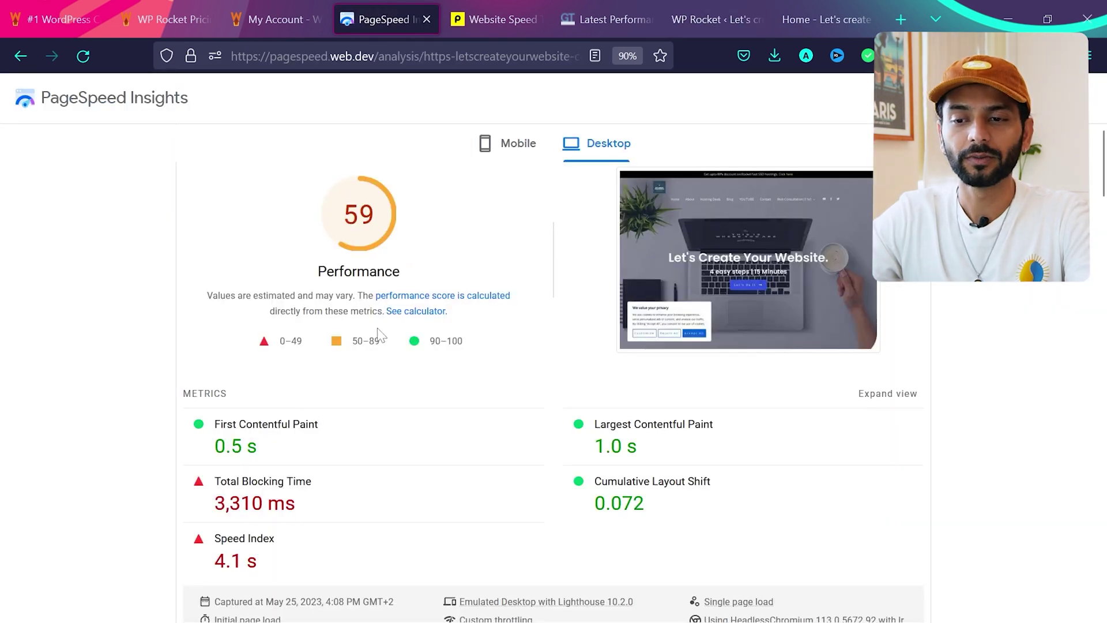
scroll(376, 333, "down", 10)
scroll(379, 335, "down", 2)
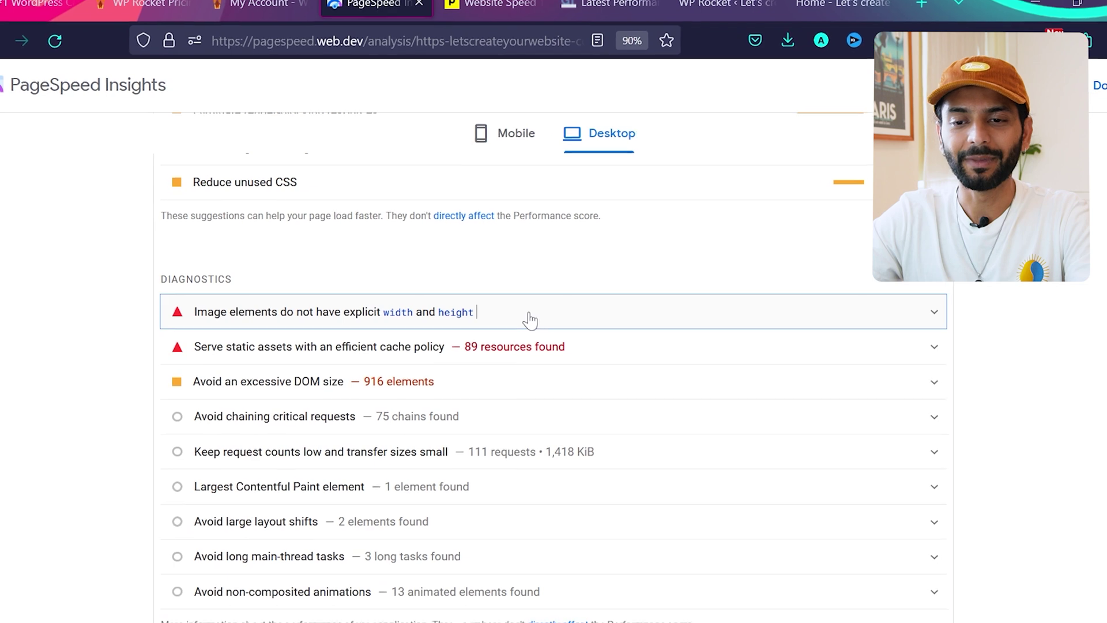
left_click(530, 320)
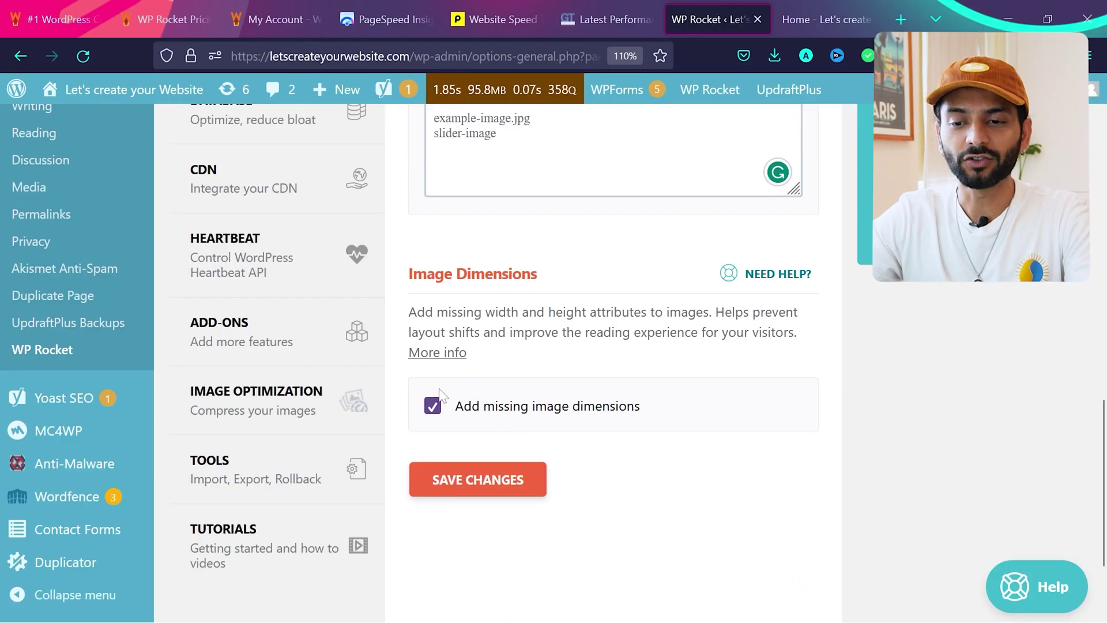
left_click(473, 489)
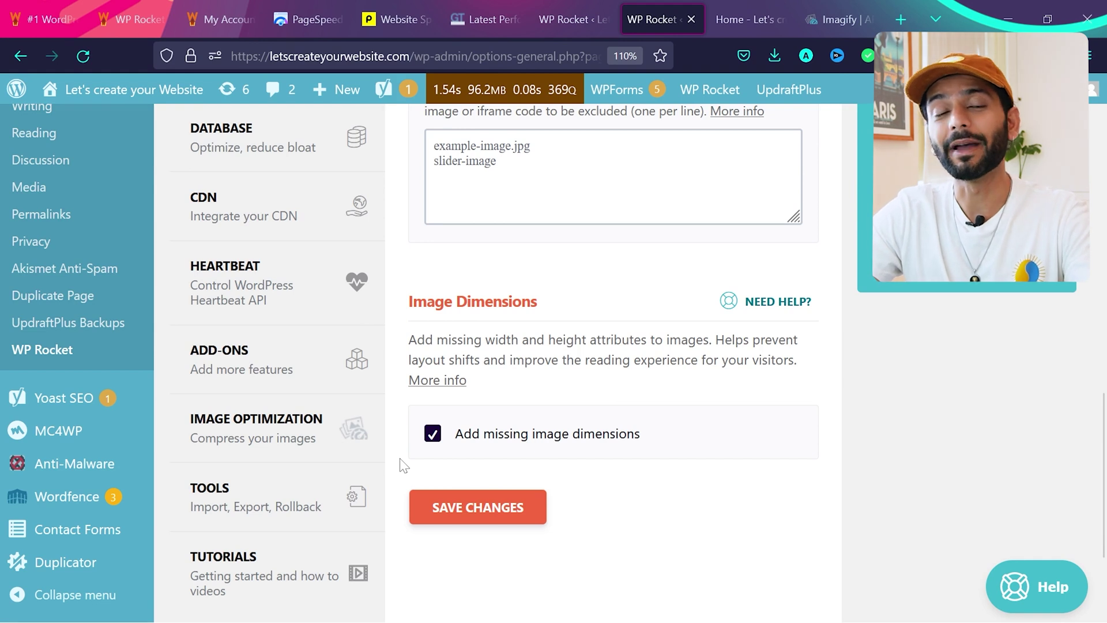
Review WP Rocket's CDN page, covering the RocketCDN offer, the Content Delivery Network option and the CNAME settings
left_click(263, 213)
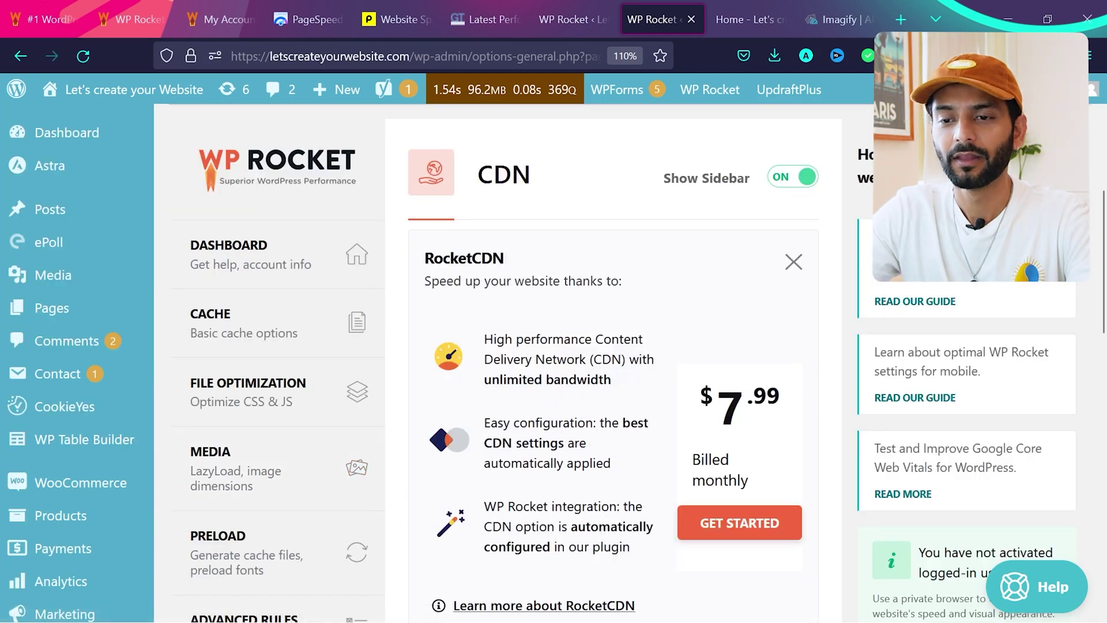
scroll(570, 341, "down", 1)
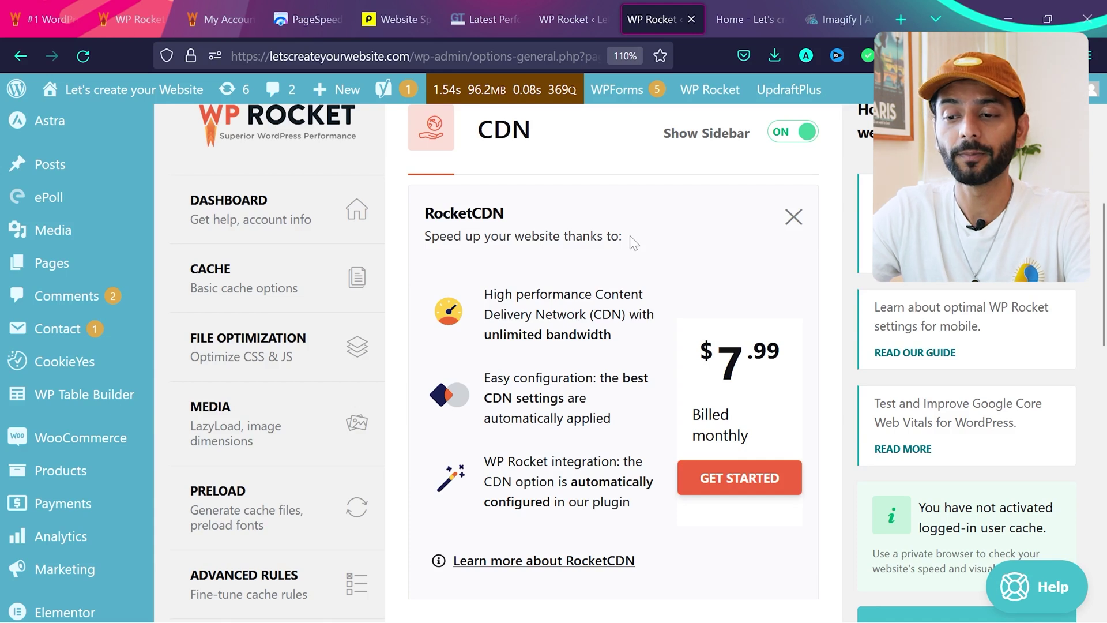
scroll(630, 236, "down", 2)
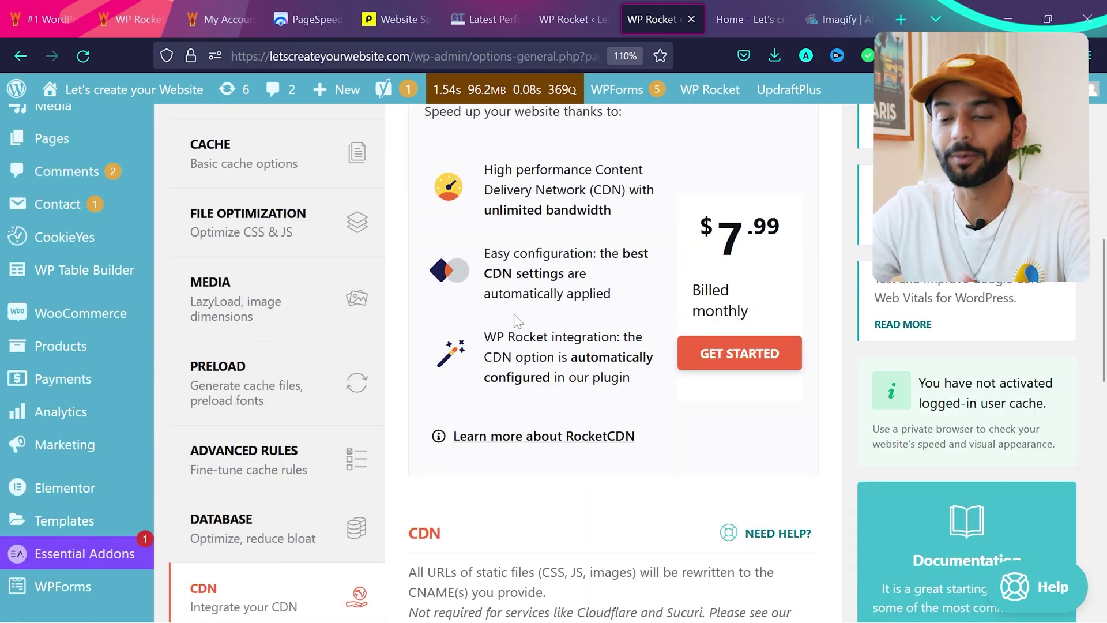
scroll(515, 320, "down", 2)
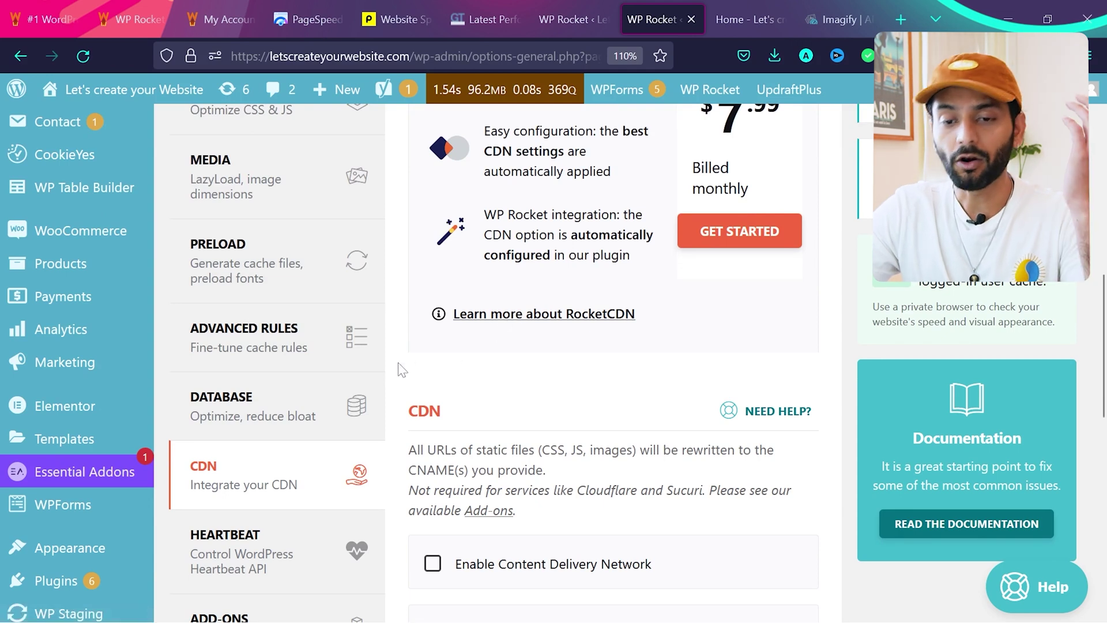
scroll(401, 368, "down", 3)
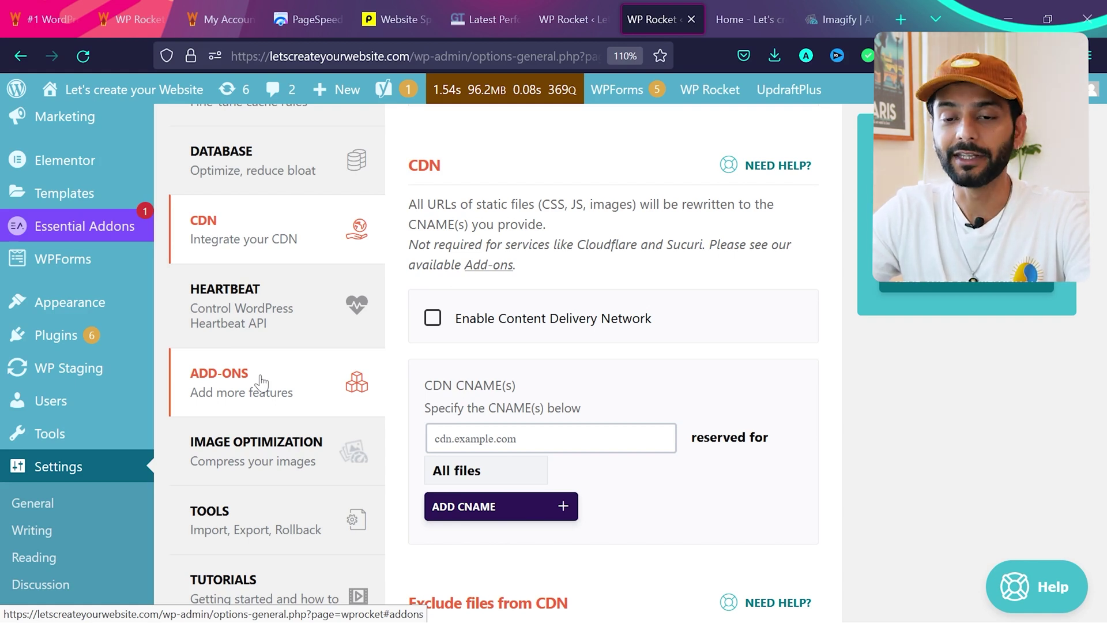
Switch on the Cloudflare add-on in WP Rocket's Add-ons and open its options
left_click(261, 382)
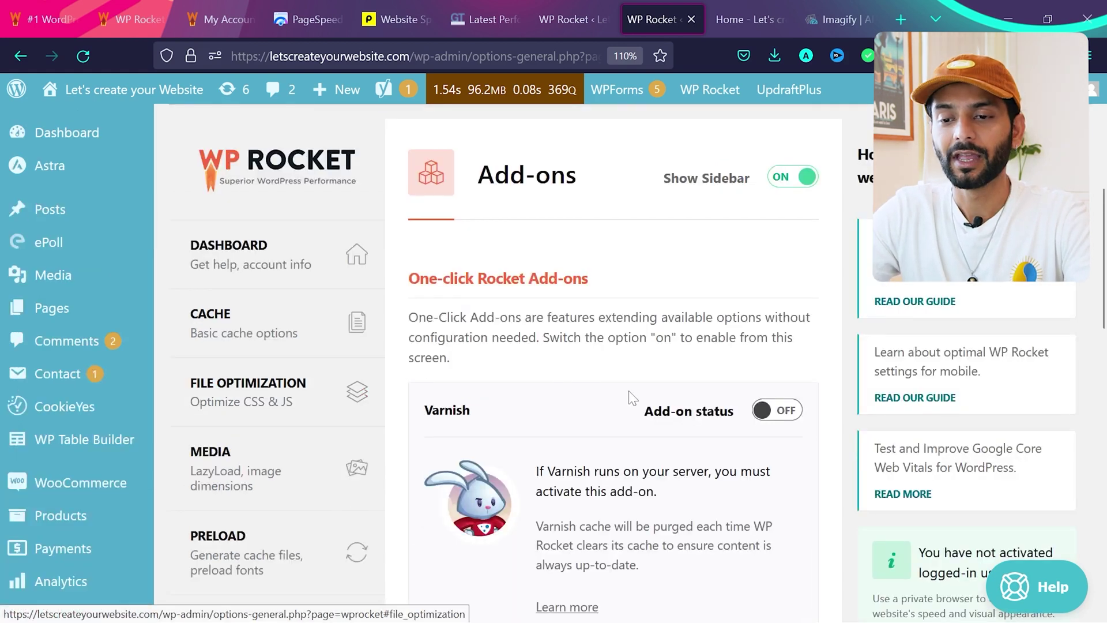
scroll(613, 346, "down", 4)
scroll(630, 396, "down", 10)
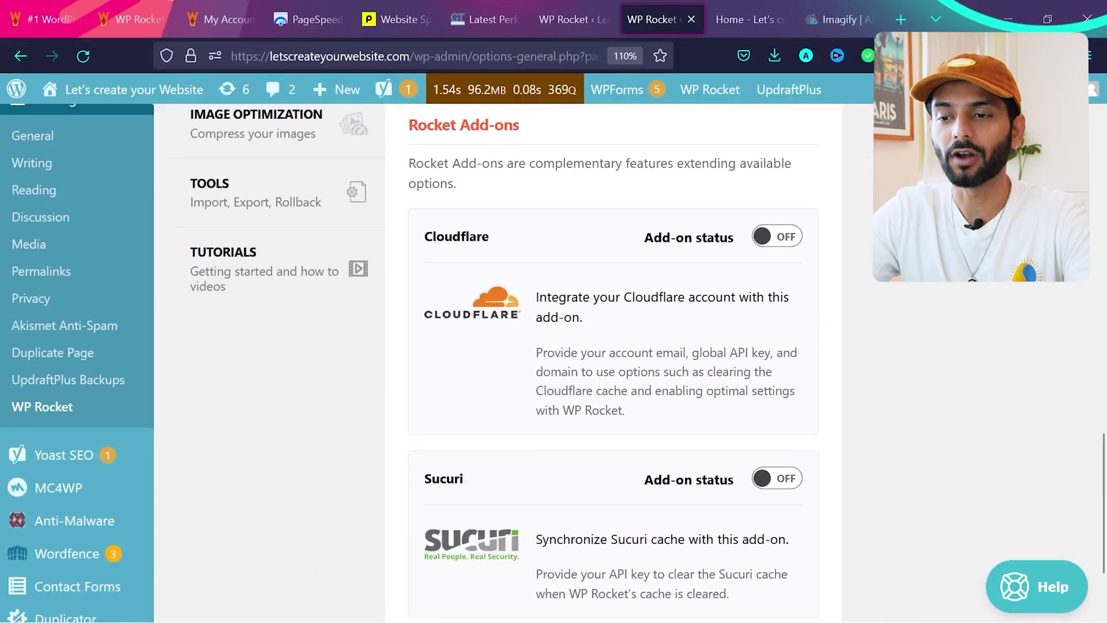
left_click(784, 236)
scroll(516, 400, "down", 2)
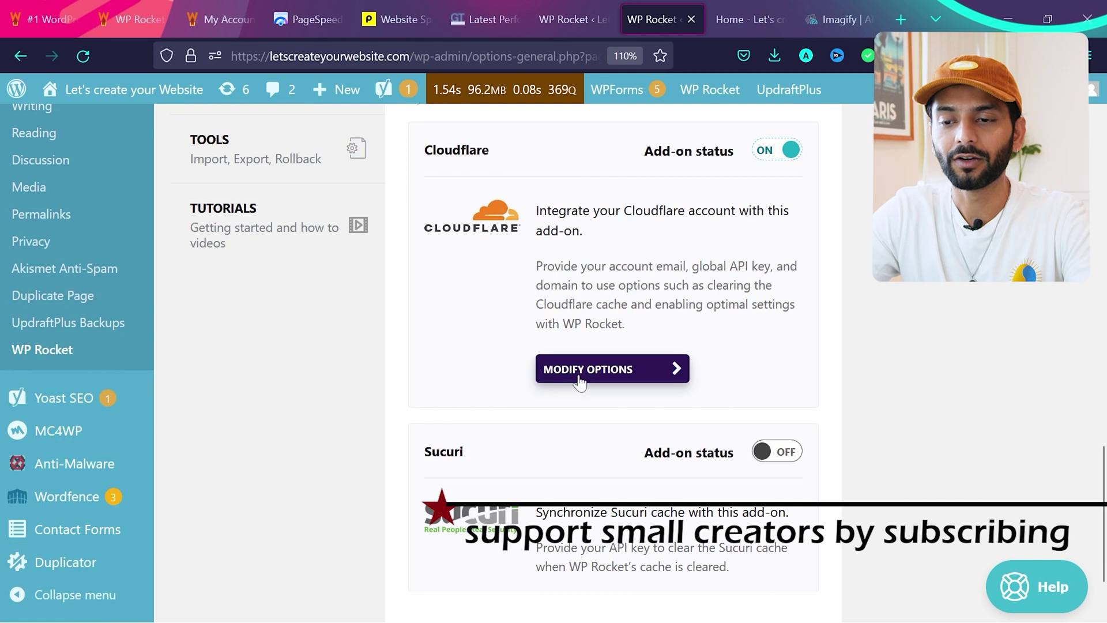
left_click(623, 373)
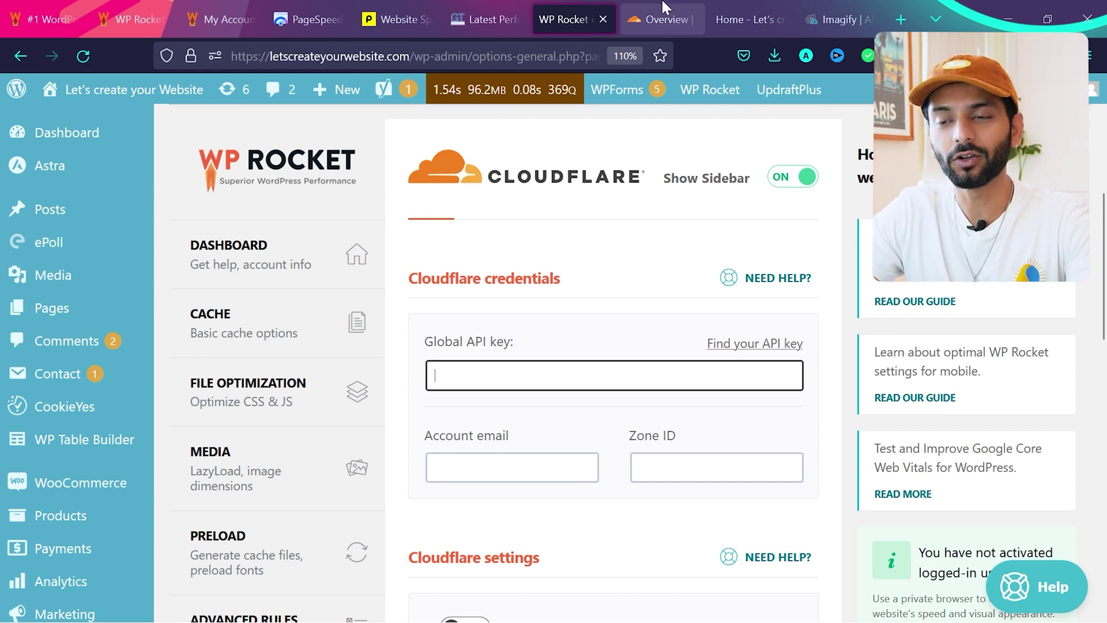
Copy the site's Zone ID from the Cloudflare overview into the Zone ID field of WP Rocket's Cloudflare credentials
left_click(667, 19)
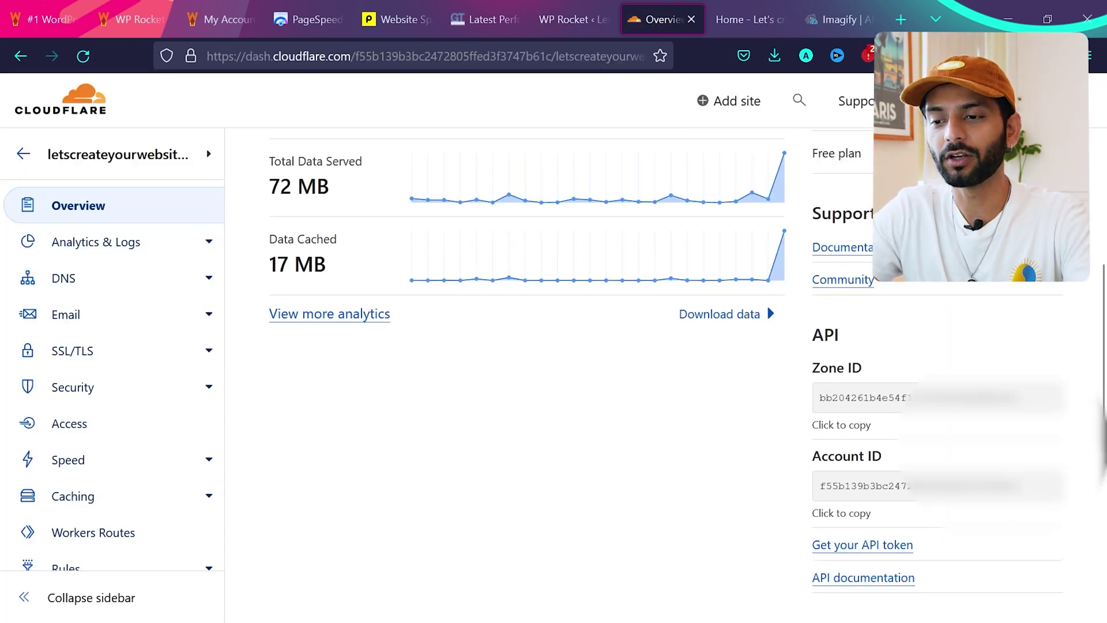
left_click(862, 398)
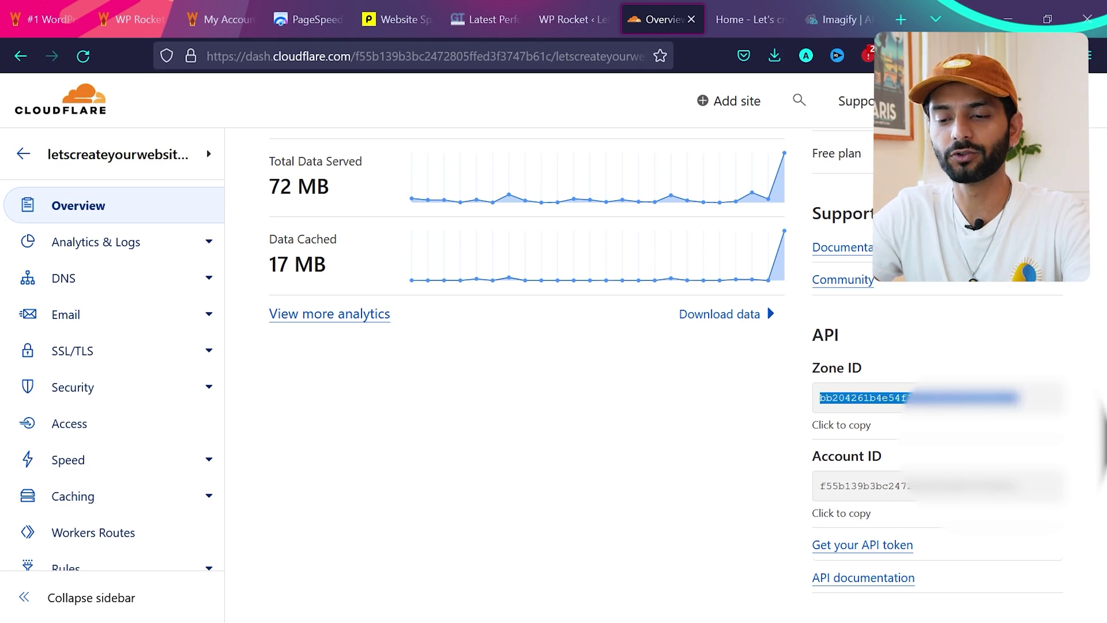
left_click(575, 8)
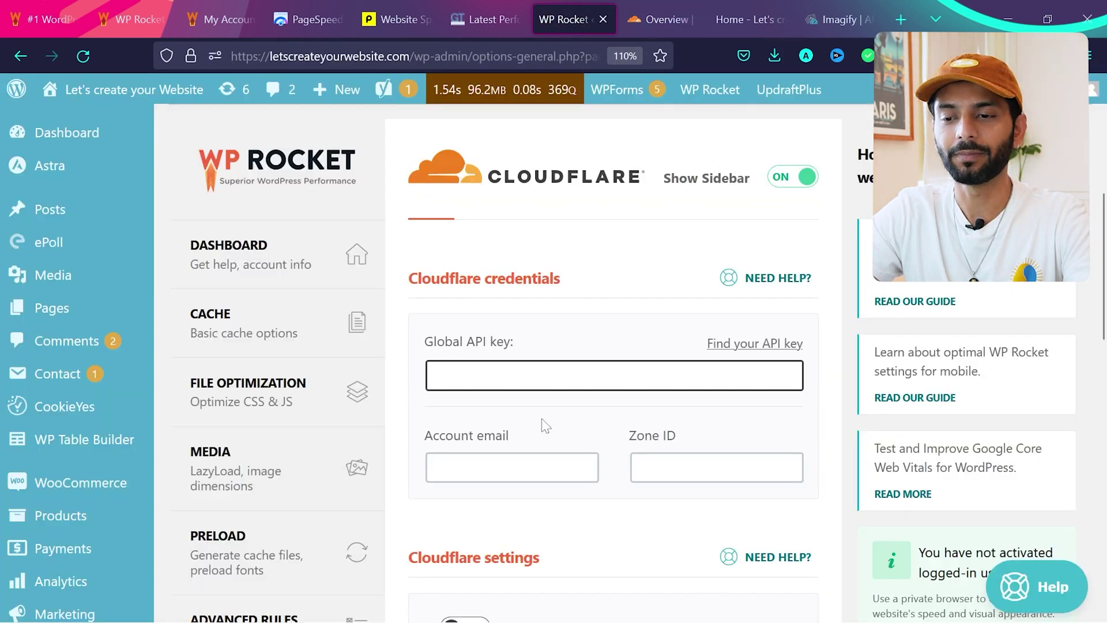
left_click(638, 466)
key("ctrl+v")
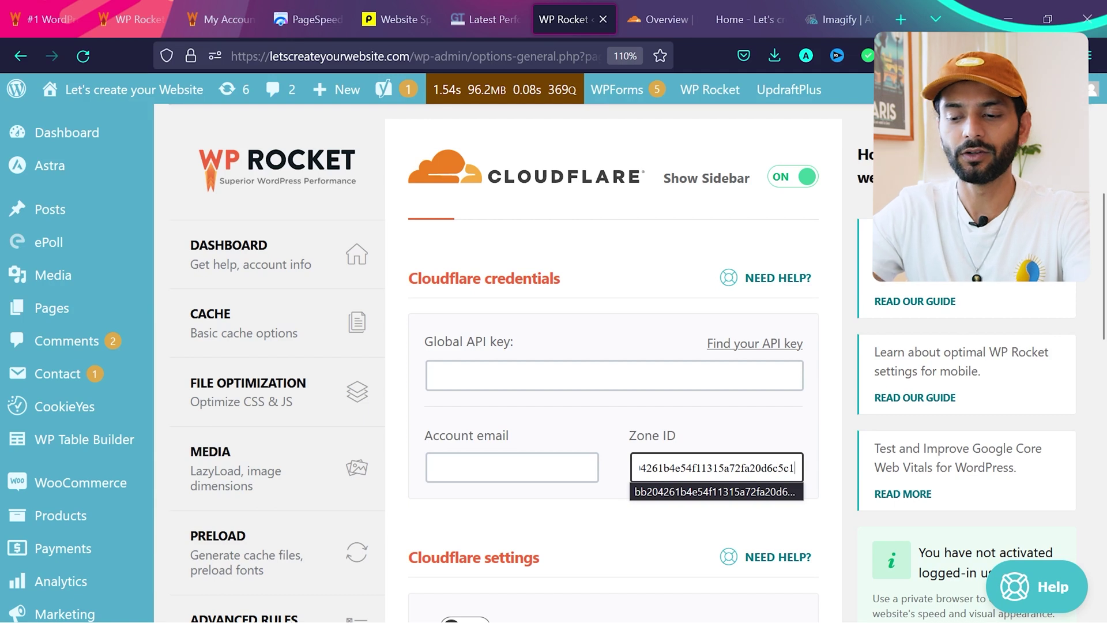
Fill in the Cloudflare account email in WP Rocket's Cloudflare credentials
left_click(559, 466)
type("prog")
key("Down")
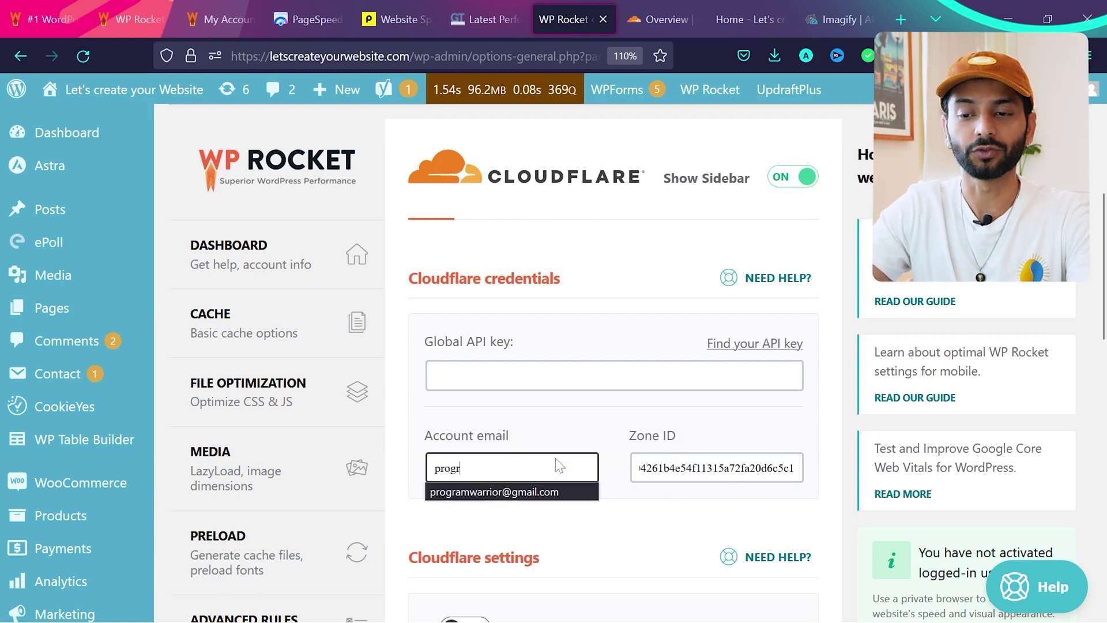
key("Return")
Reveal the Global API Key in the Cloudflare profile using the account password, and copy the key
left_click(652, 8)
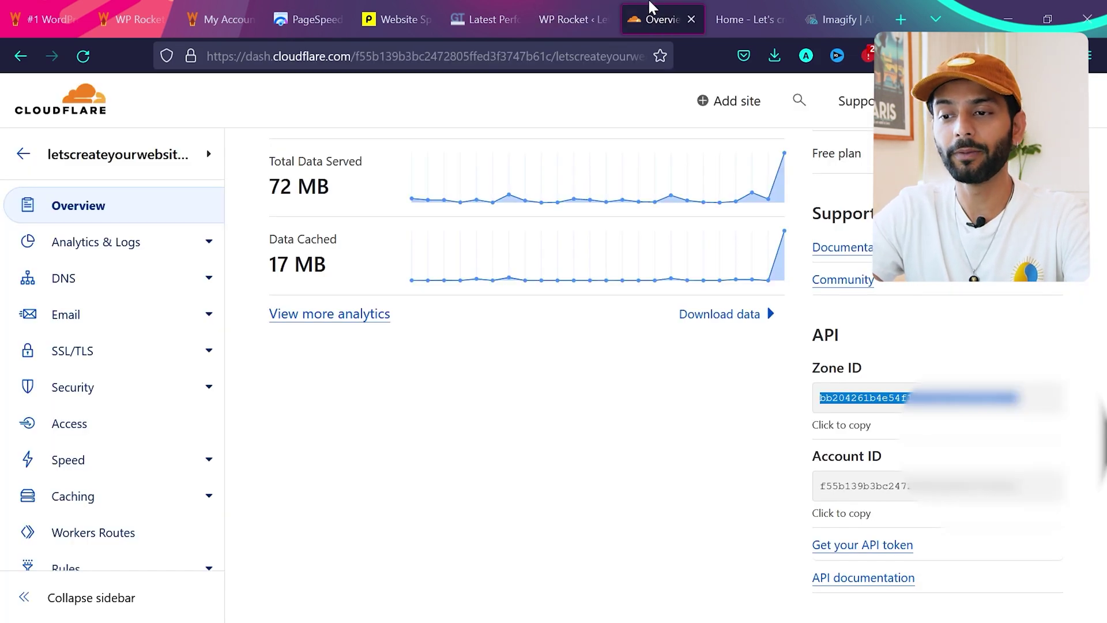
left_click(853, 547)
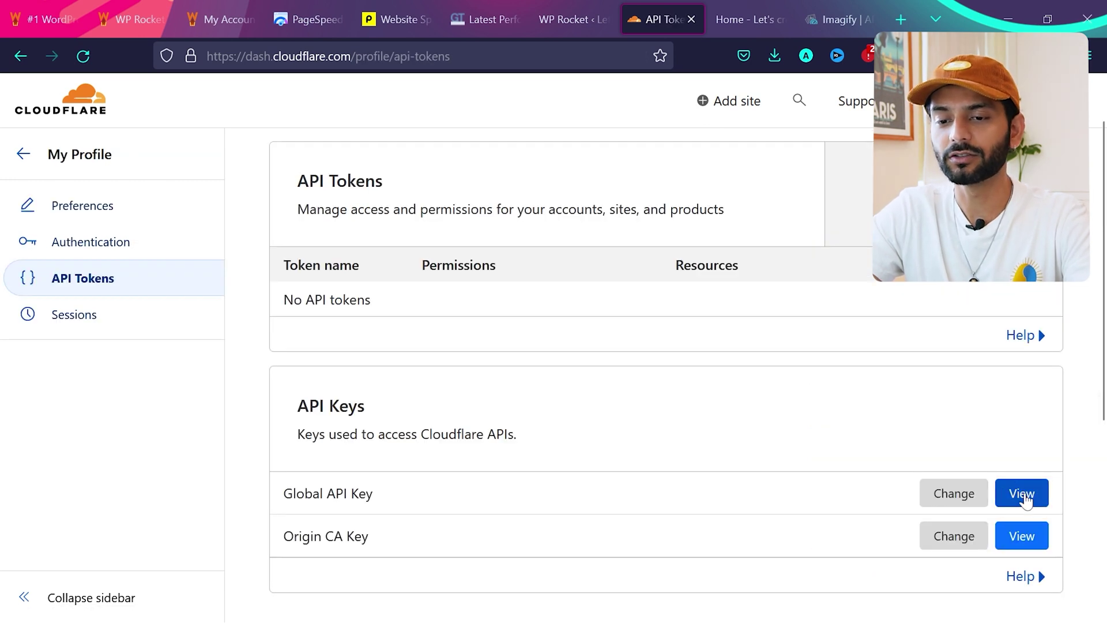
left_click(1022, 494)
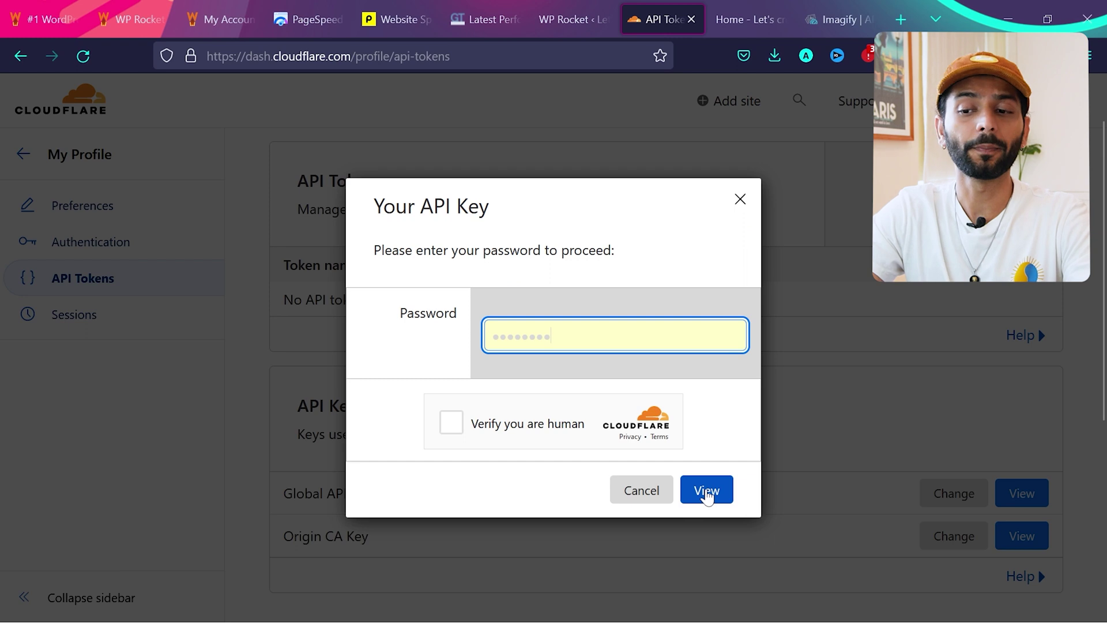
left_click(707, 490)
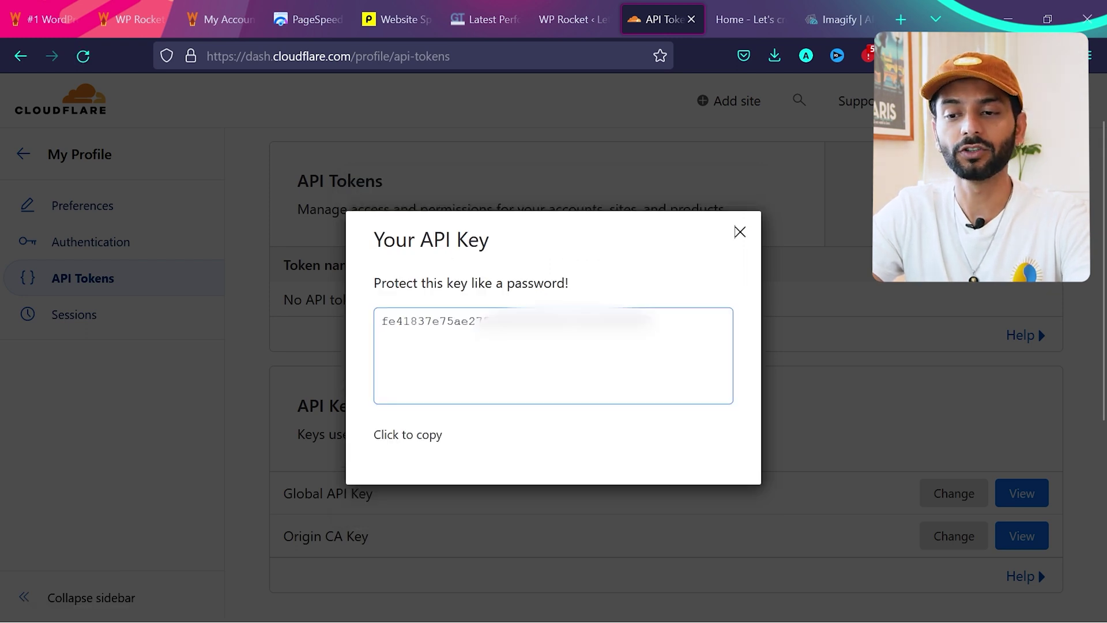
left_click(519, 346)
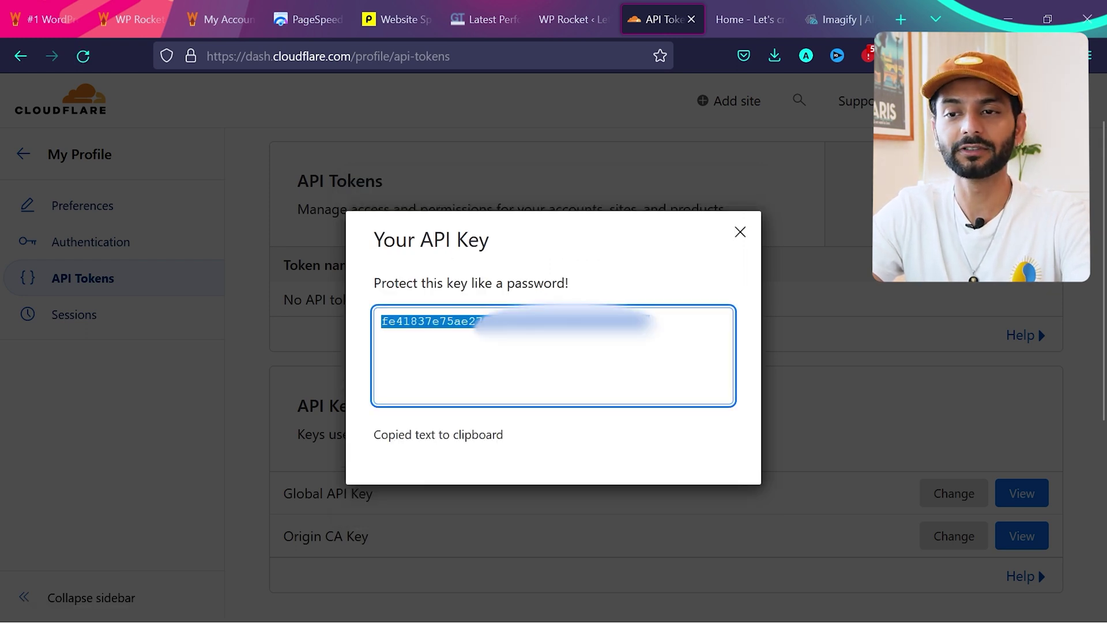
Paste the API key into WP Rocket's Global API key field and save the Cloudflare settings
left_click(561, 11)
left_click(614, 375)
key("ctrl+v")
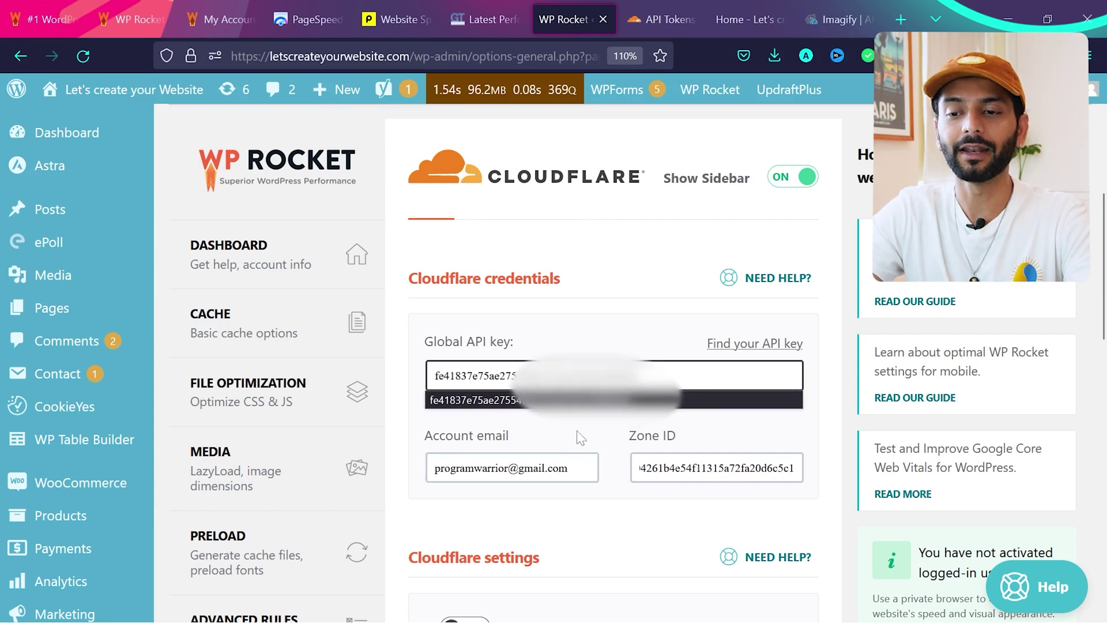
left_click(604, 433)
scroll(604, 433, "down", 1)
scroll(604, 431, "down", 10)
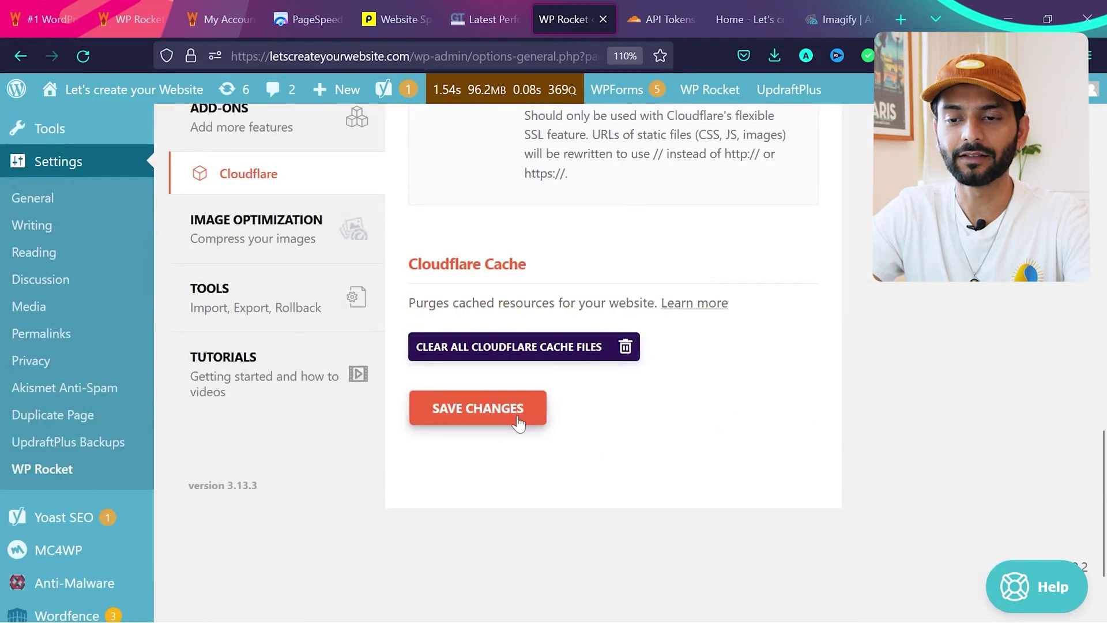
left_click(465, 414)
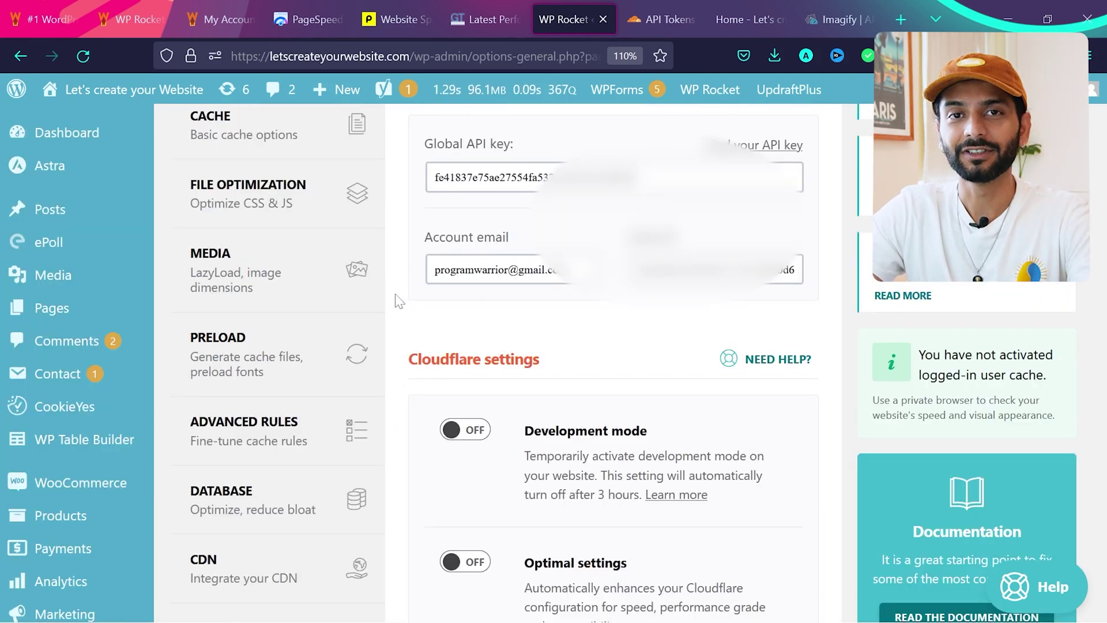
Review the remaining Cloudflare settings and the Imagify information on WP Rocket's Image Optimization page
scroll(396, 297, "down", 7)
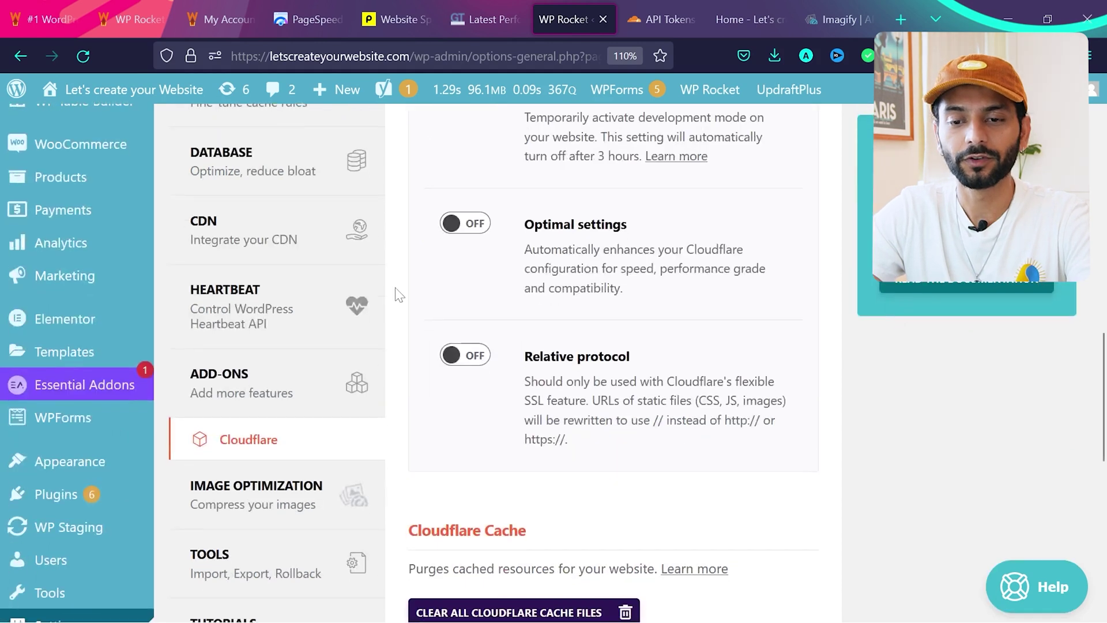
left_click(265, 439)
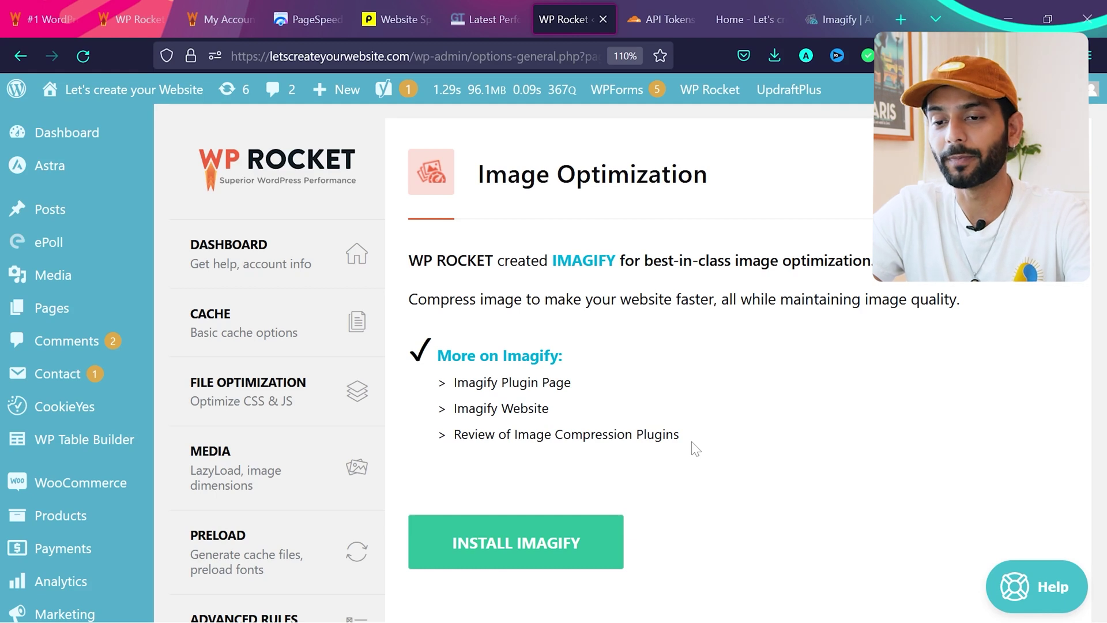
scroll(396, 378, "down", 1)
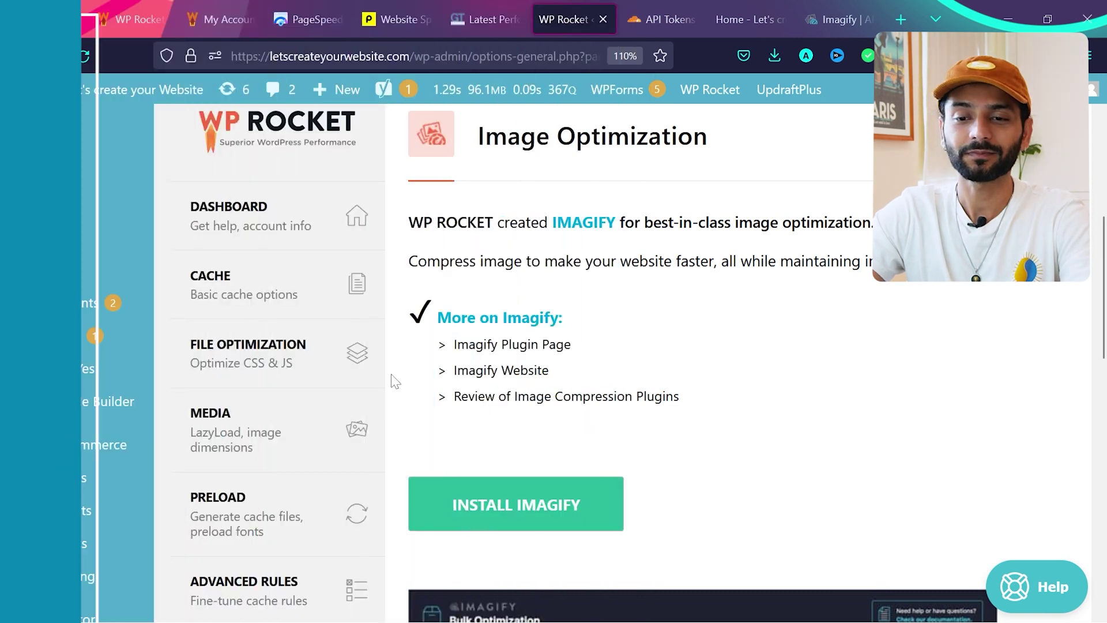
Activate Minify CSS files in WP Rocket's File Optimization settings
left_click(273, 363)
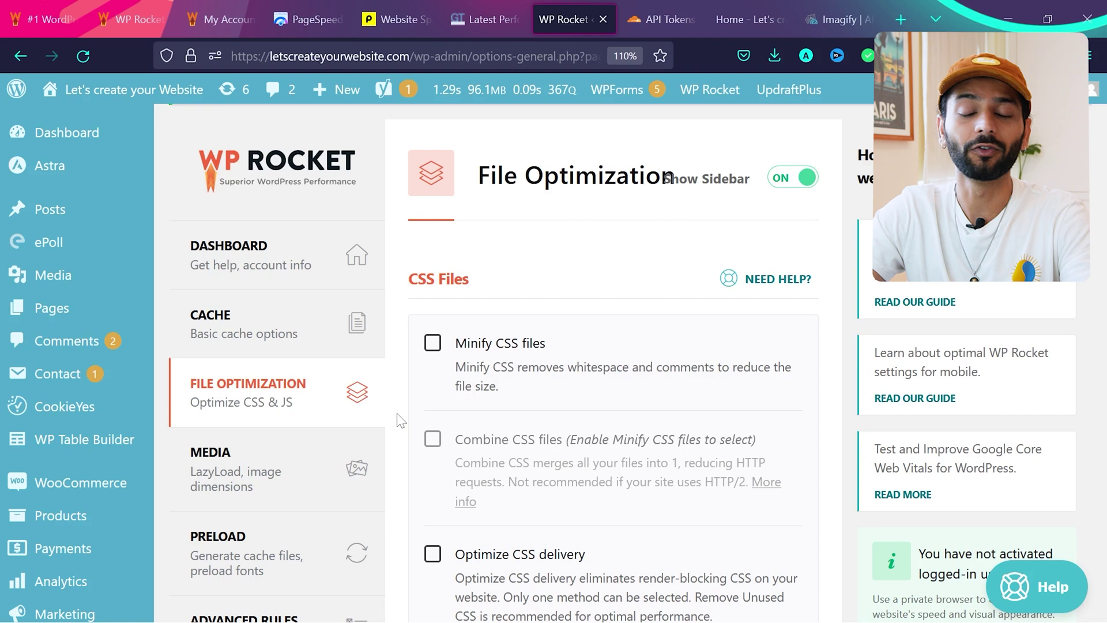
scroll(402, 421, "down", 2)
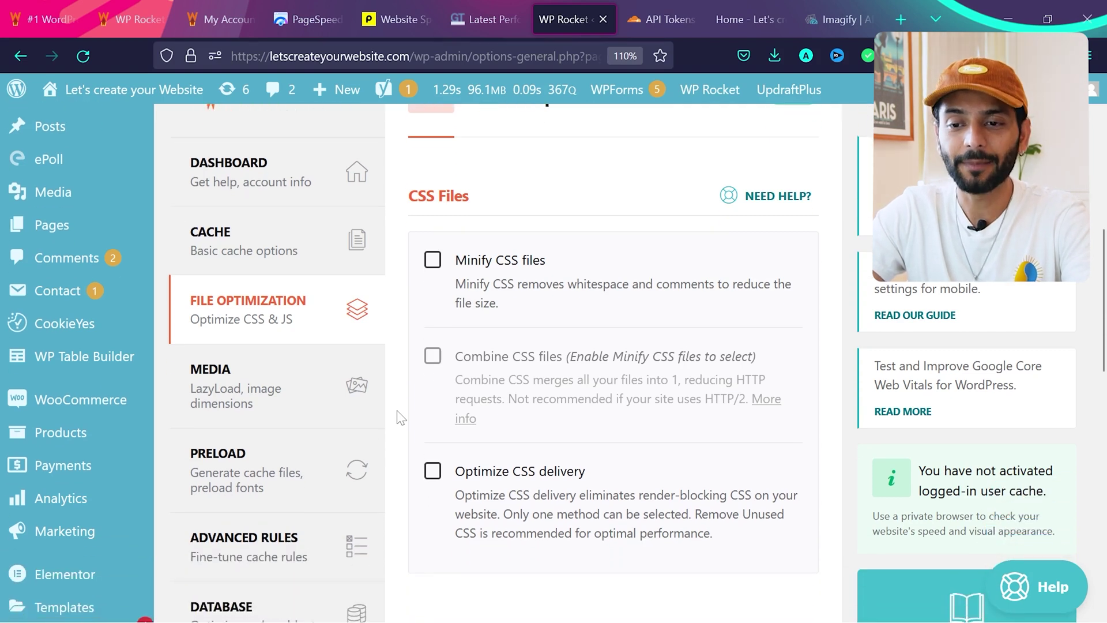
left_click(433, 260)
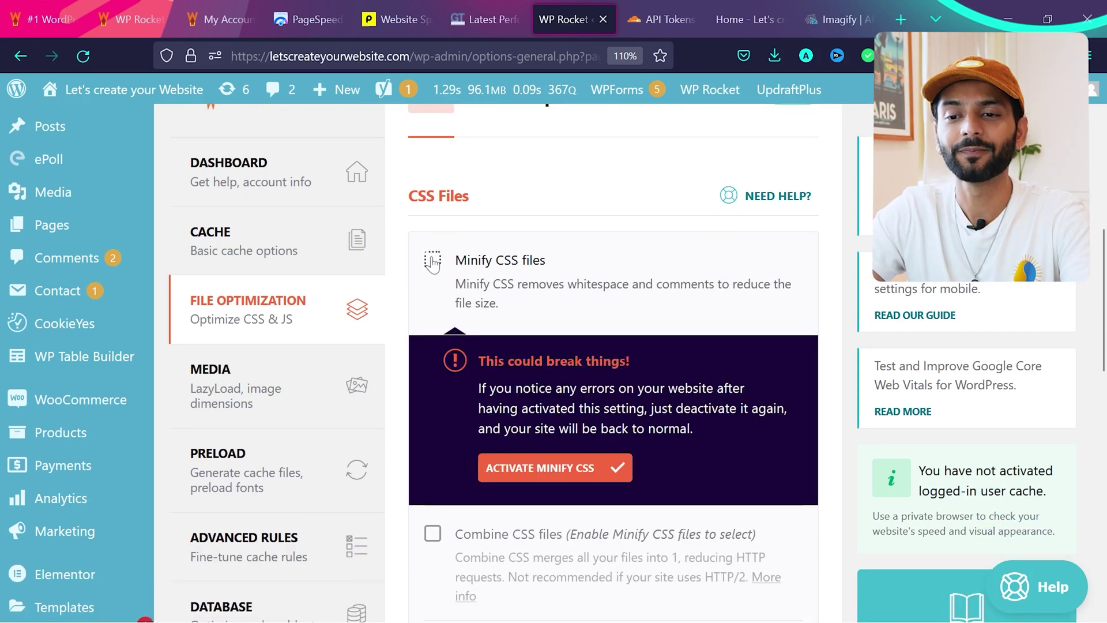
left_click(538, 467)
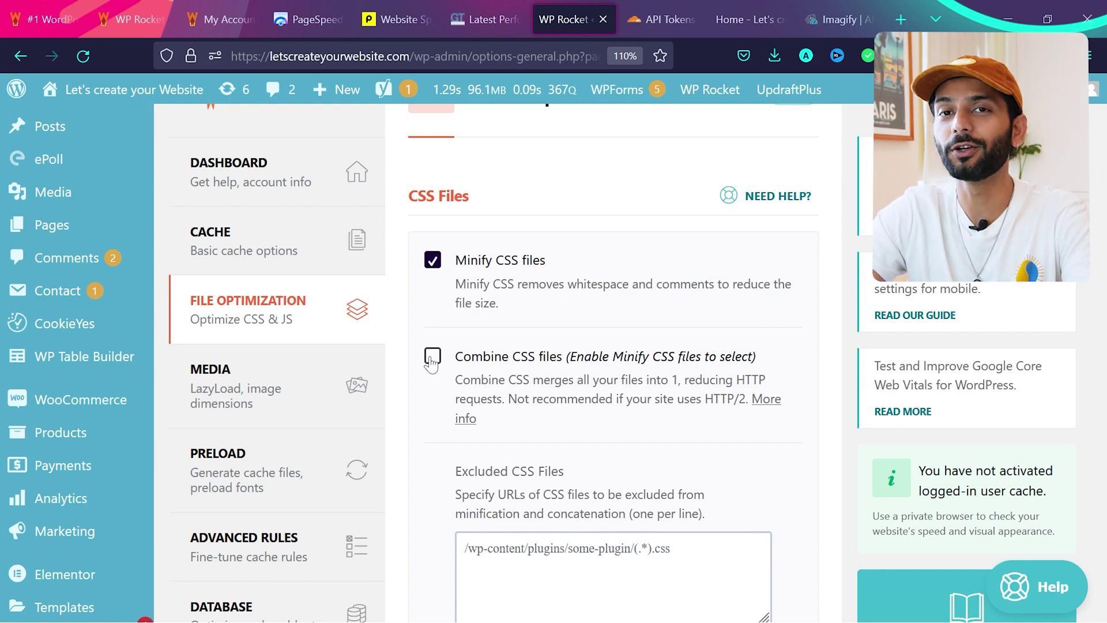
Enable Optimize CSS delivery with the Remove Unused CSS method and confirm its activation
scroll(431, 363, "down", 5)
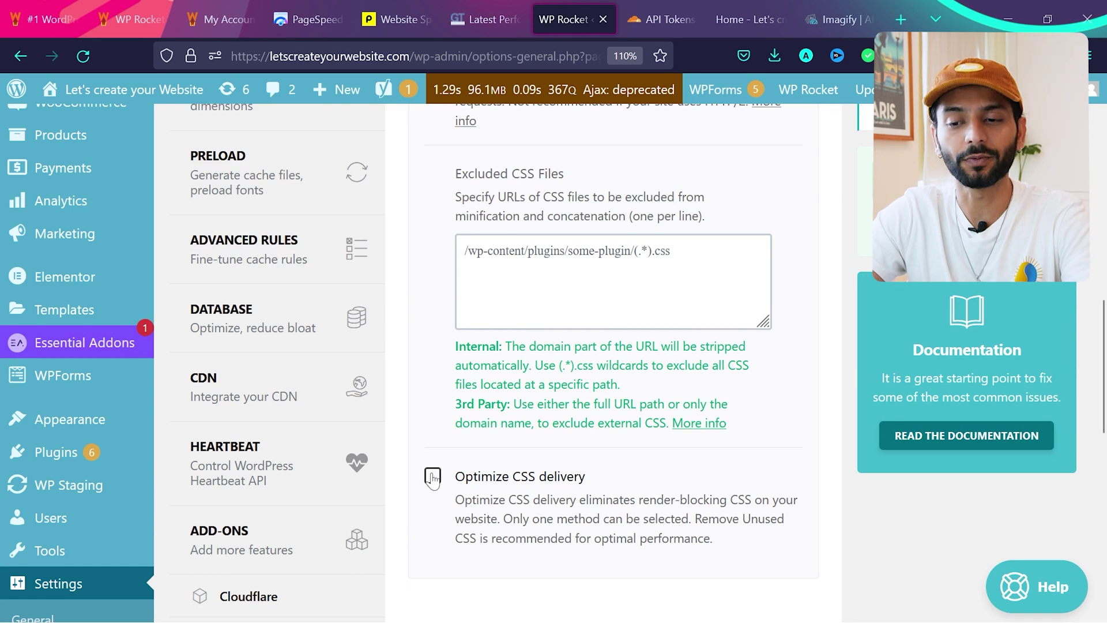
left_click(433, 477)
scroll(431, 478, "down", 4)
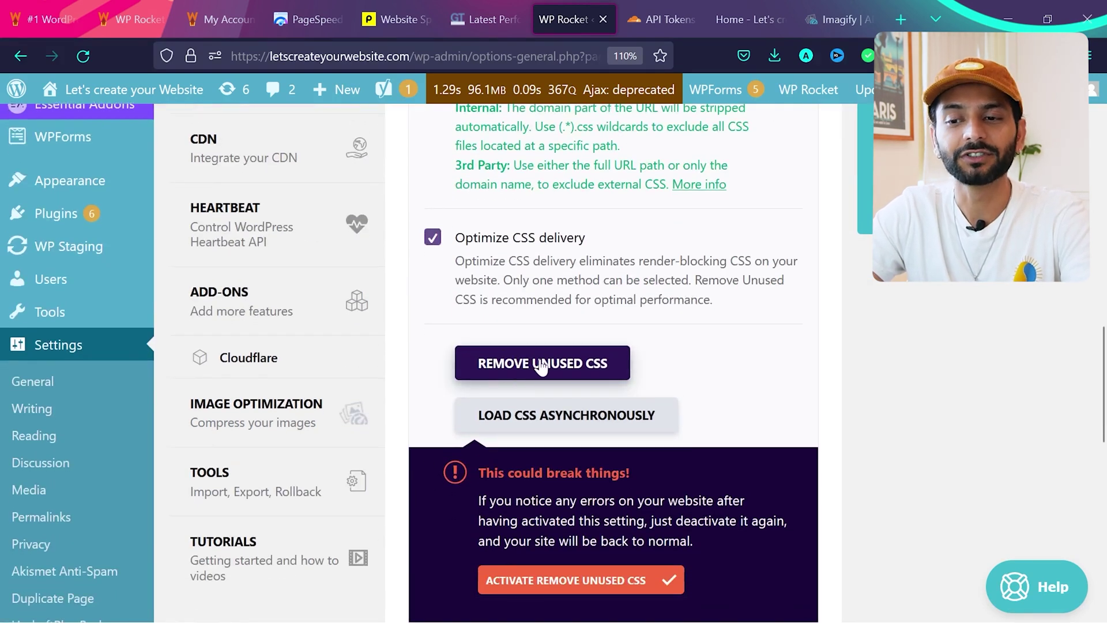
scroll(540, 359, "down", 2)
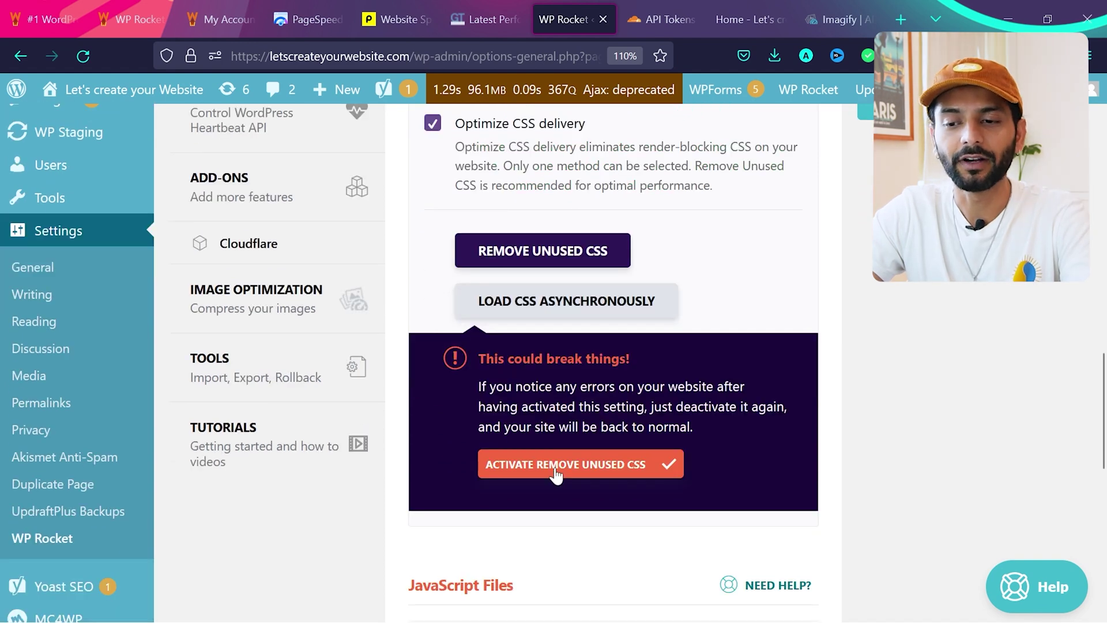
left_click(555, 471)
scroll(557, 473, "down", 2)
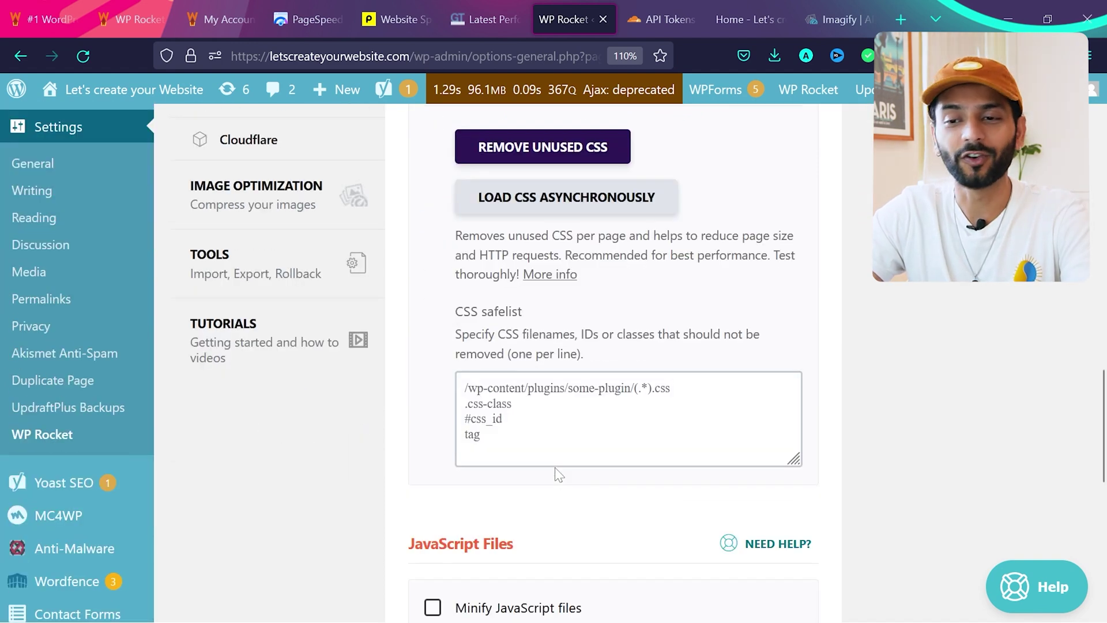
Activate Minify JavaScript files in the JavaScript Files section
scroll(557, 473, "down", 7)
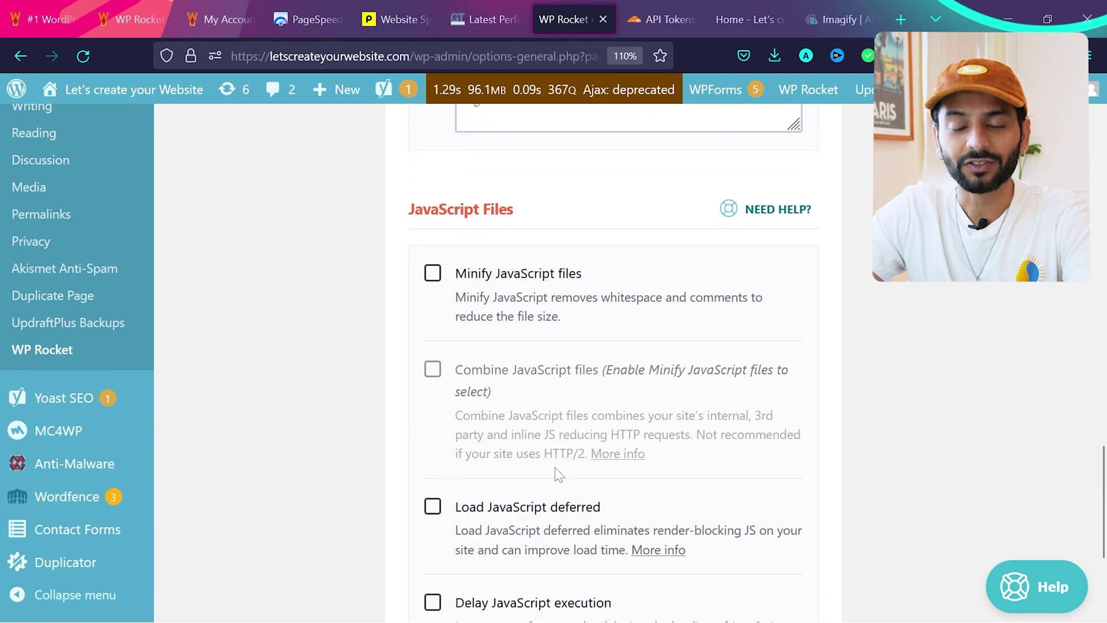
left_click(434, 227)
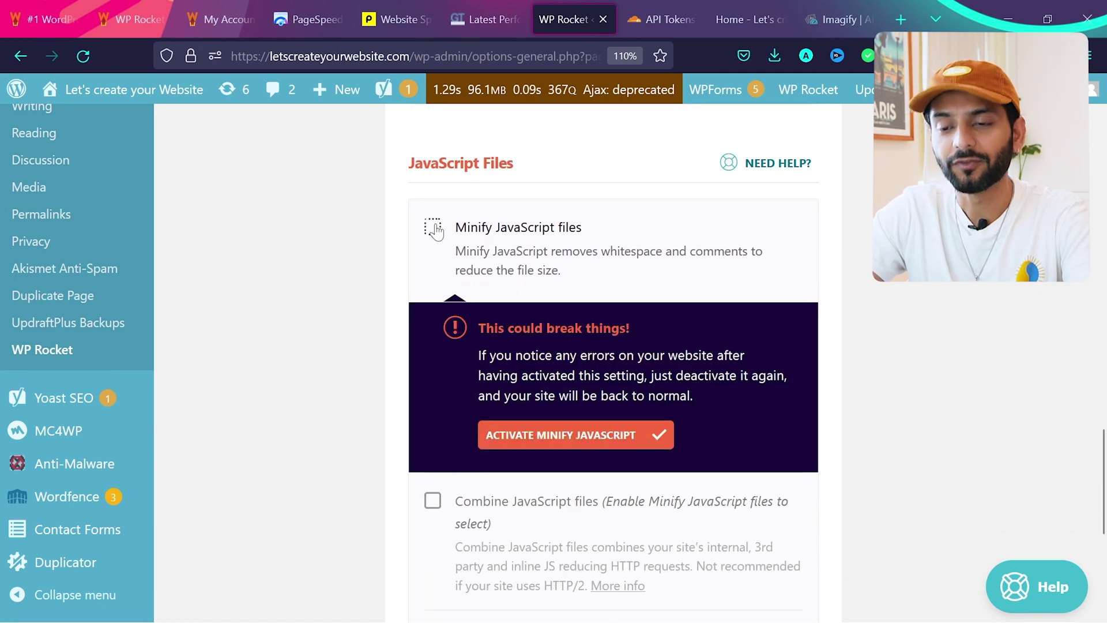
left_click(569, 438)
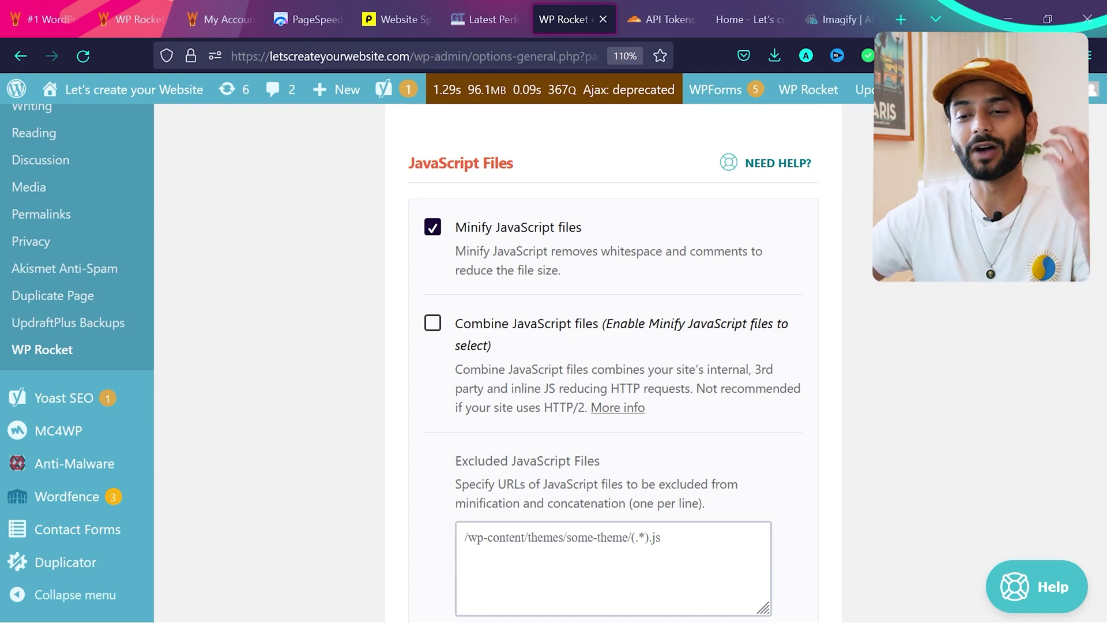
Enable Load JavaScript deferred and save the File Optimization changes
scroll(433, 392, "down", 5)
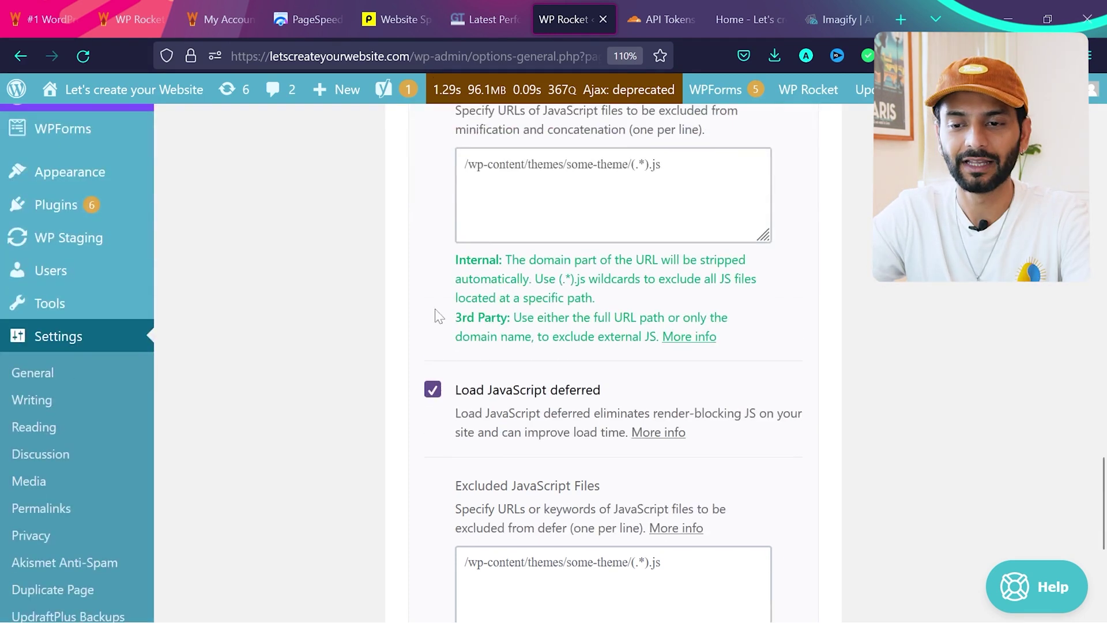
scroll(456, 409, "down", 5)
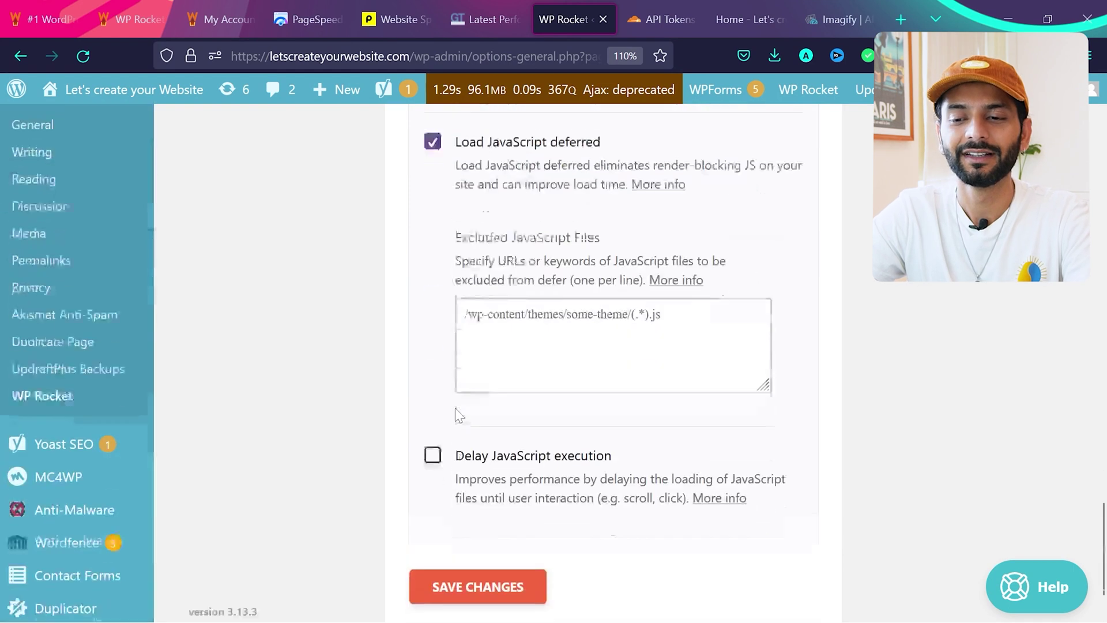
left_click(481, 506)
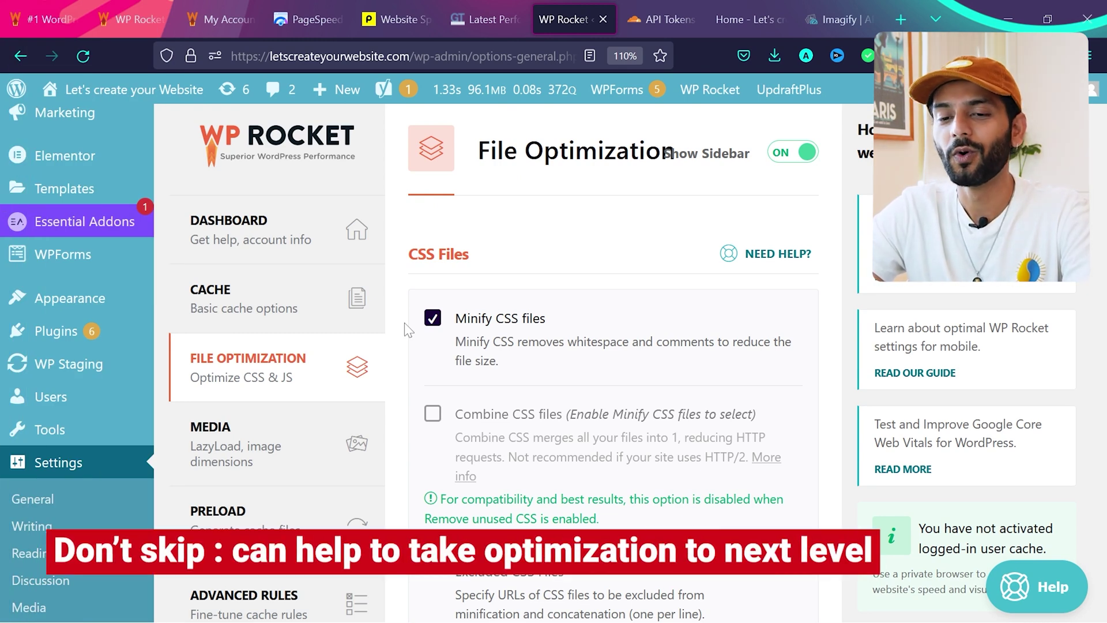
Review WP Rocket's Preload settings for cache preloading, link preloading, DNS prefetching and fonts
scroll(370, 299, "down", 1)
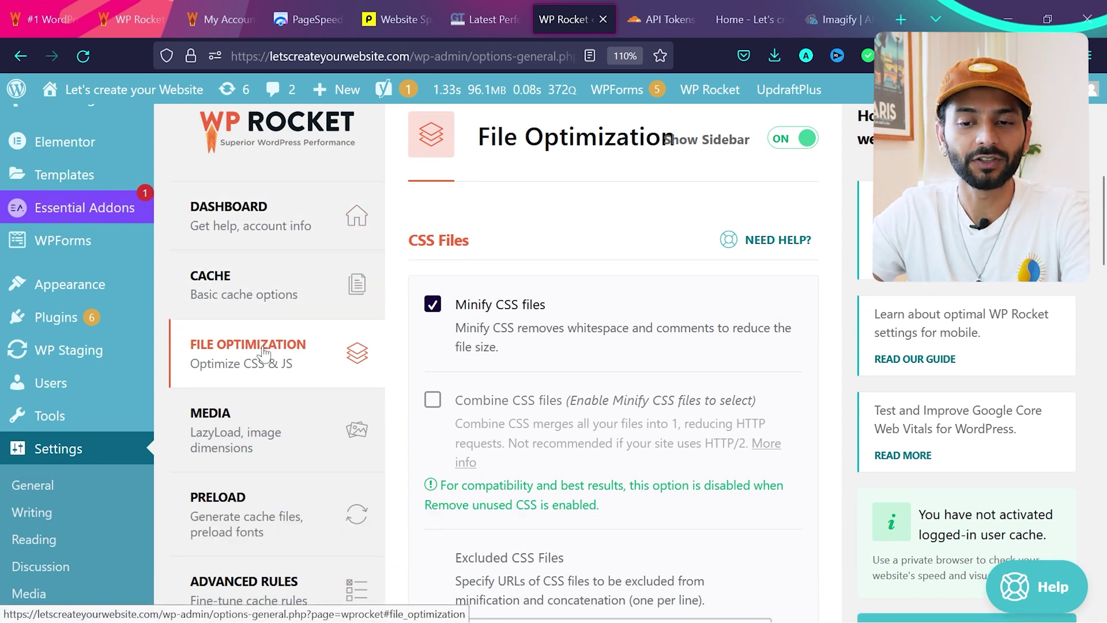
scroll(265, 427, "down", 2)
left_click(266, 393)
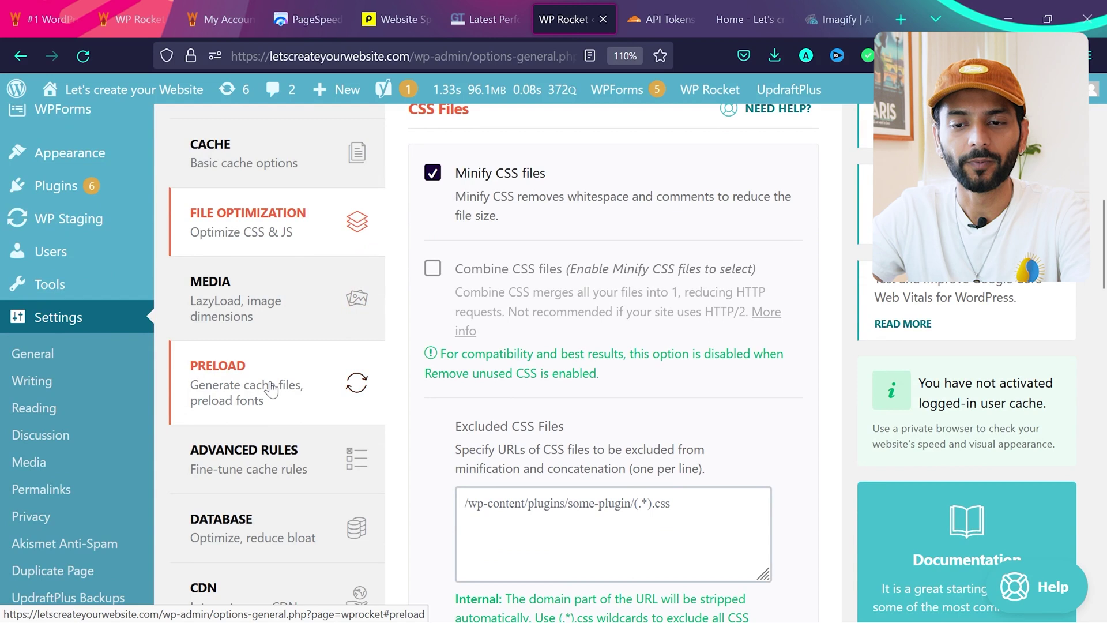
scroll(580, 381, "down", 1)
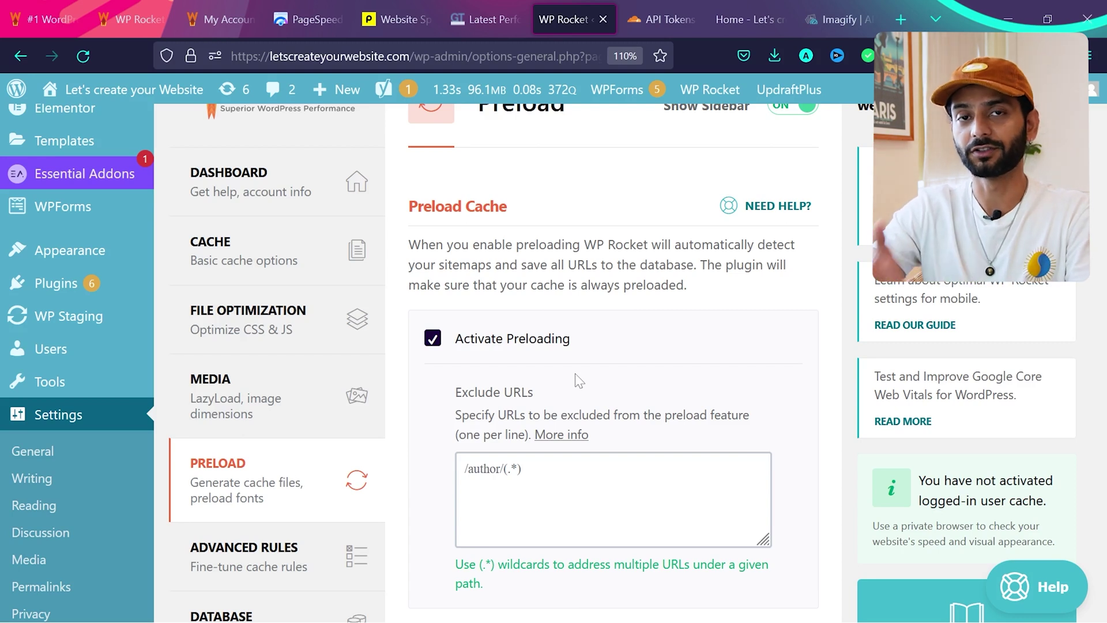
scroll(576, 374, "down", 7)
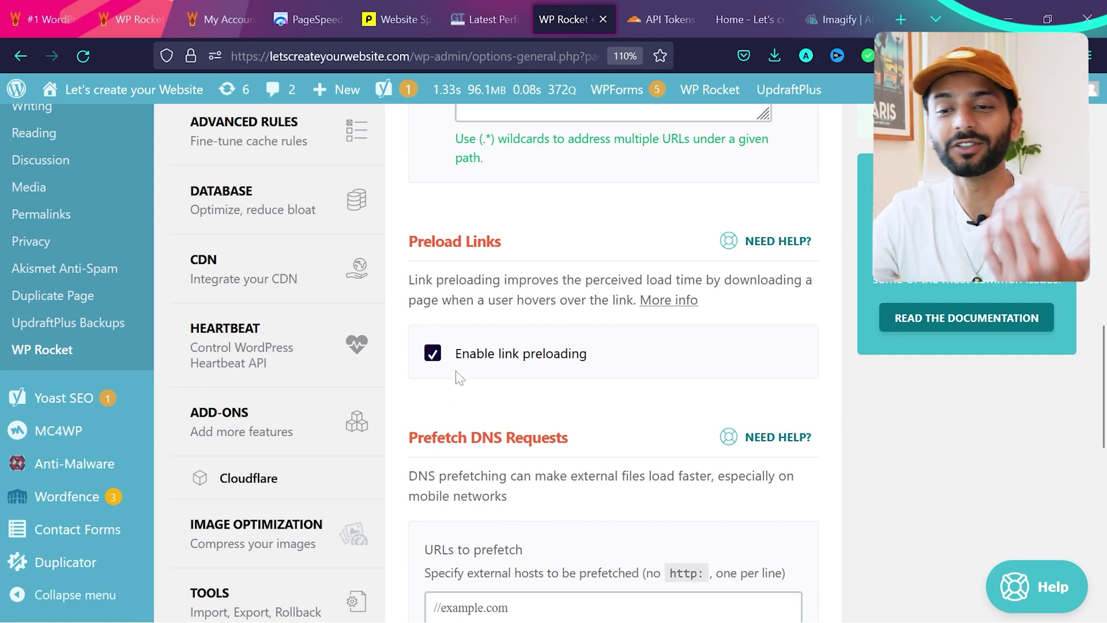
scroll(416, 421, "down", 5)
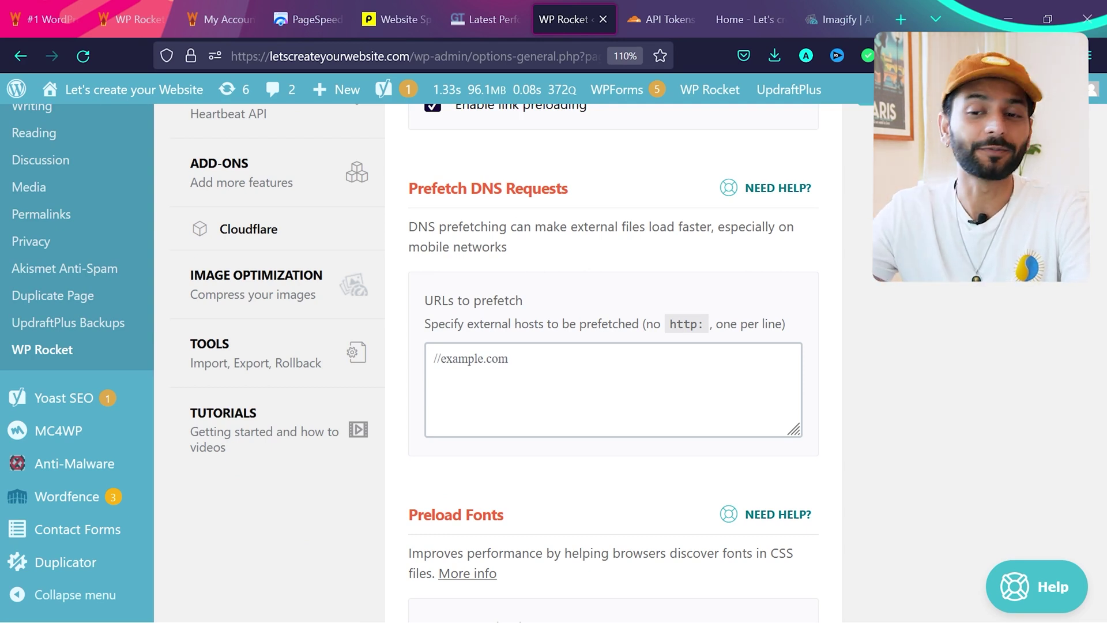
scroll(400, 440, "down", 5)
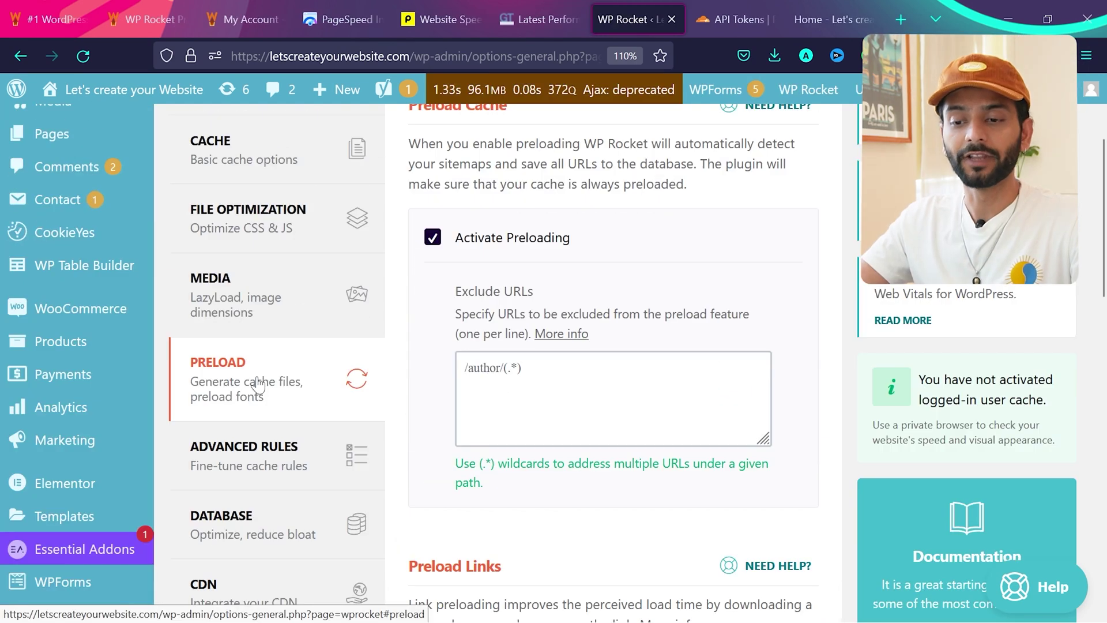
Review the Advanced Rules for never-cached URLs, cookies and user agents, always-purged URLs and cached query strings
left_click(260, 456)
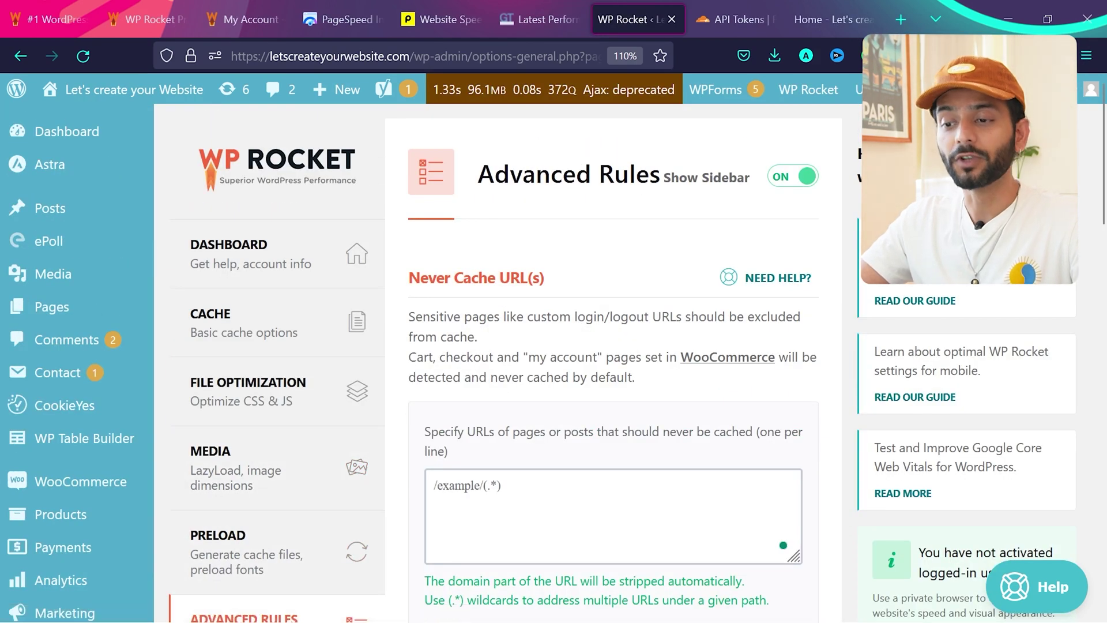
scroll(542, 363, "down", 1)
left_click(435, 438)
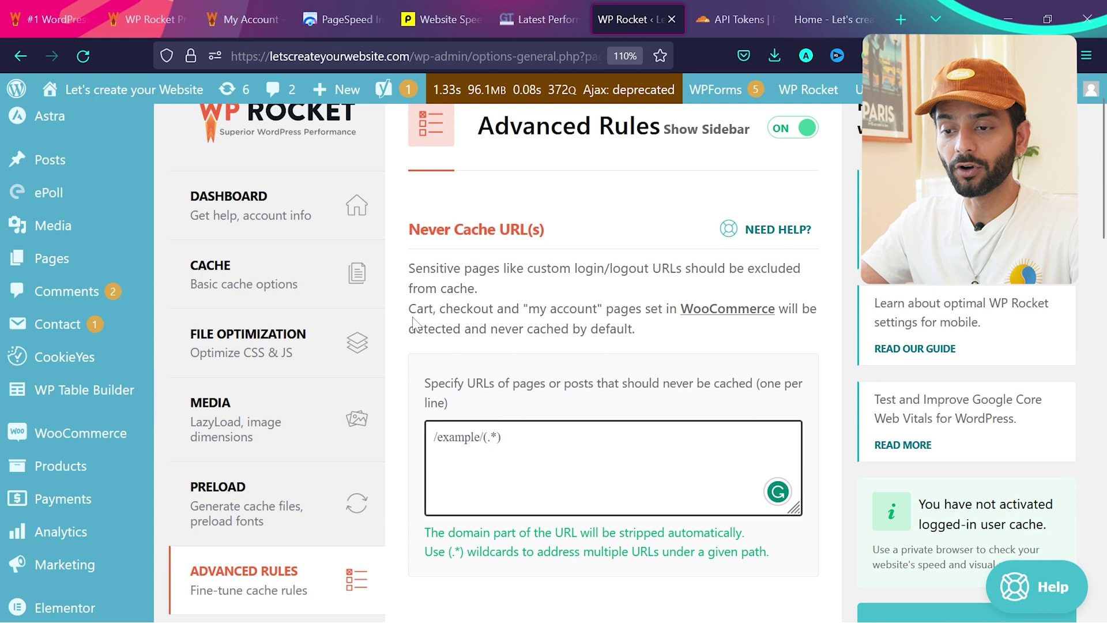
left_click_drag(409, 308, 592, 309)
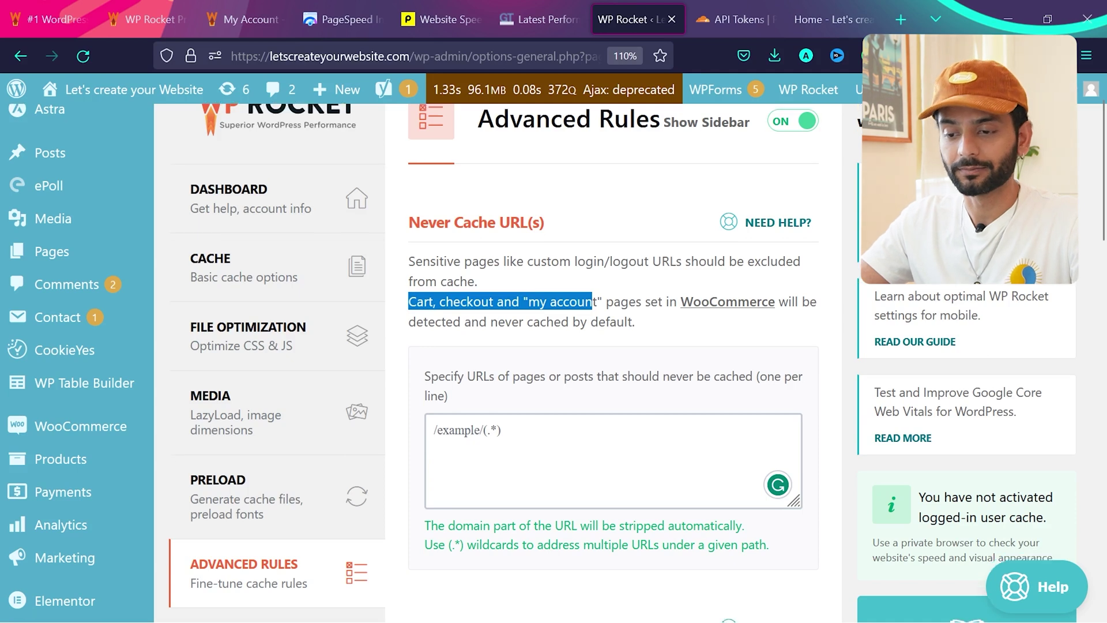
scroll(613, 364, "down", 6)
scroll(614, 363, "down", 6)
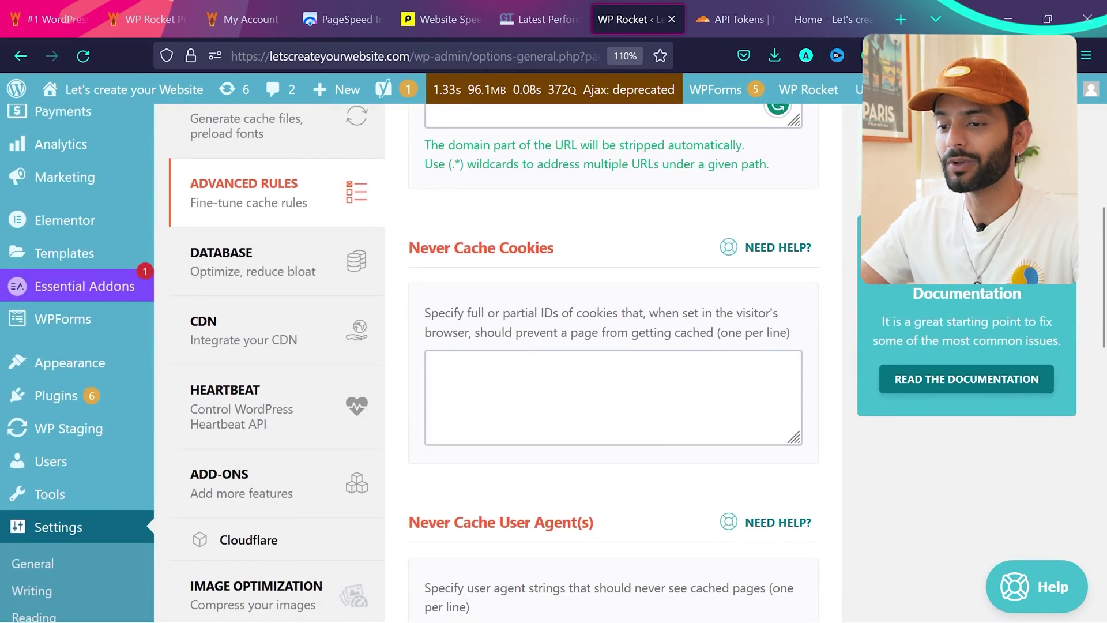
scroll(510, 473, "down", 10)
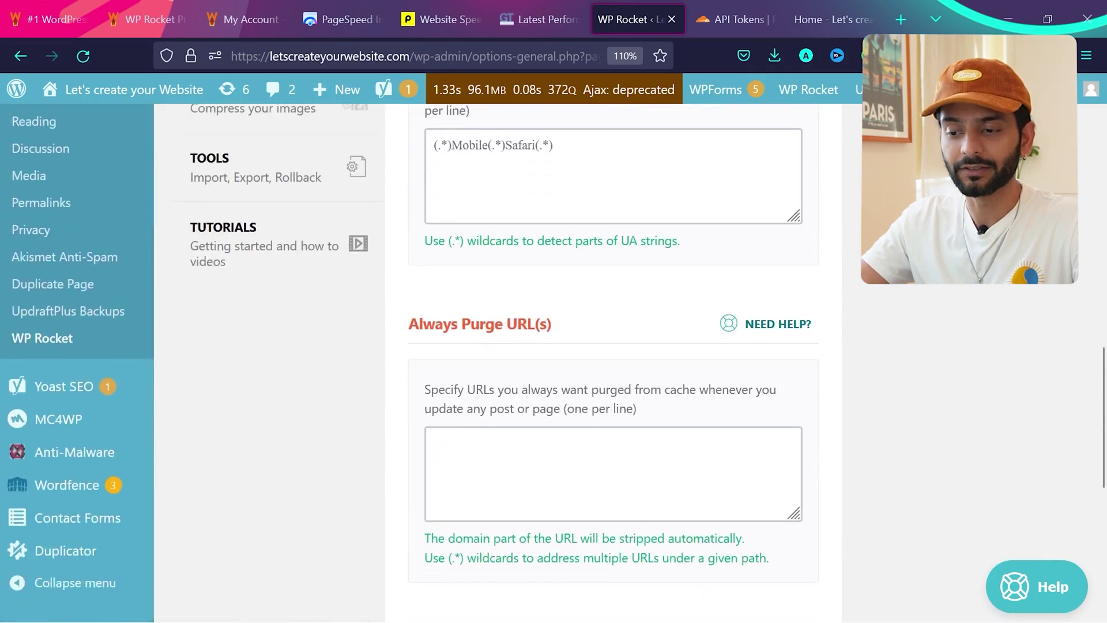
left_click(495, 519)
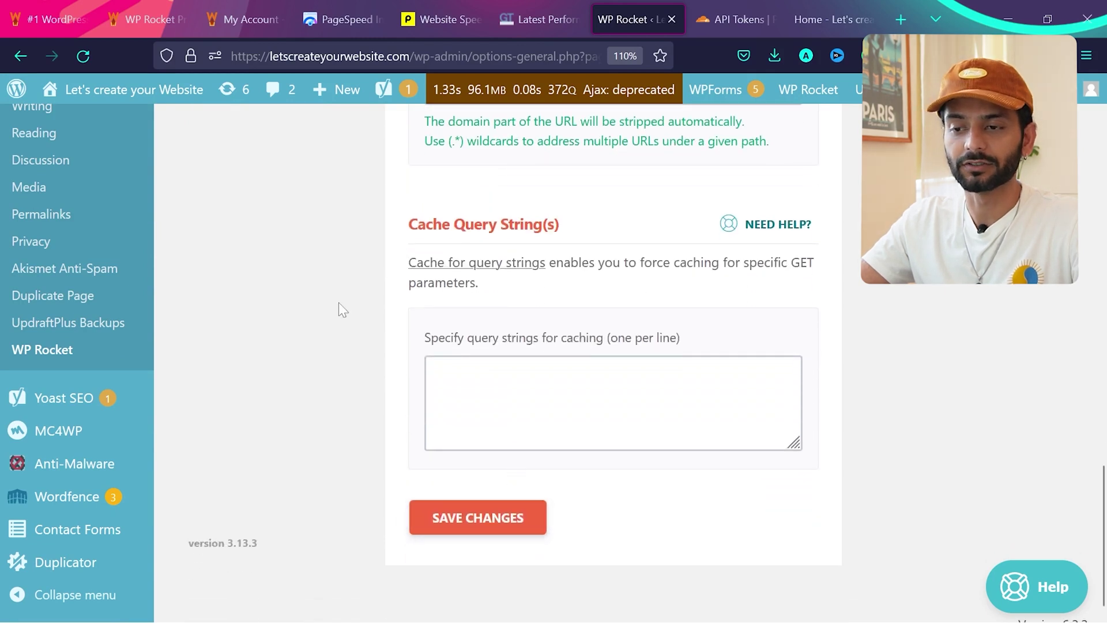
Select Revisions, Auto Drafts and Trashed Posts for Post Cleanup in WP Rocket's Database settings
left_click(254, 363)
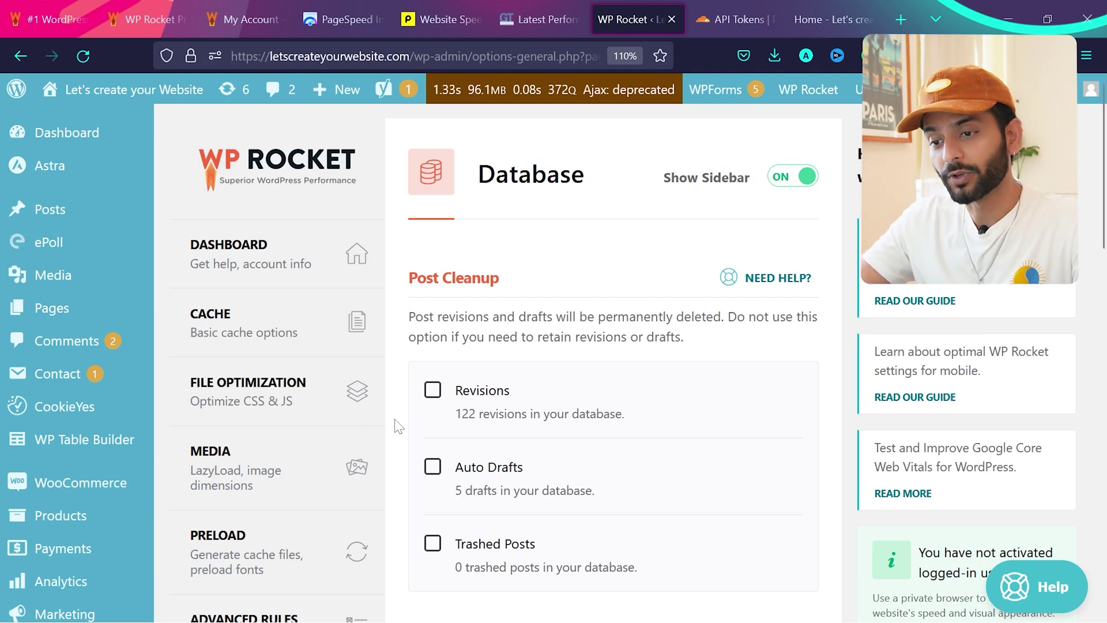
scroll(398, 426, "down", 1)
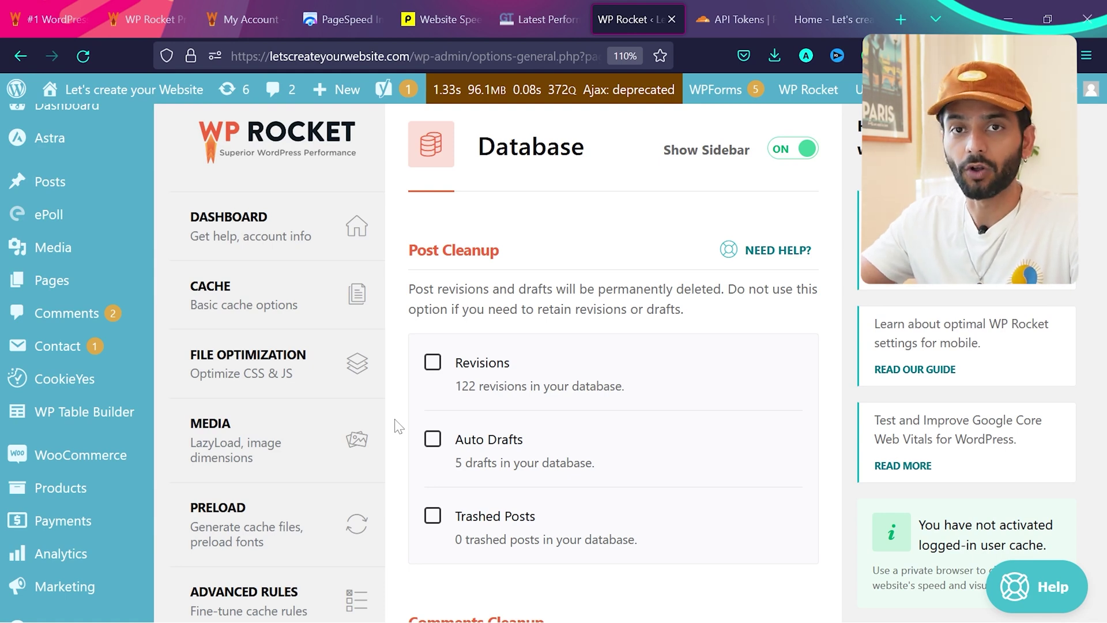
left_click(433, 369)
left_click(433, 440)
scroll(434, 440, "down", 1)
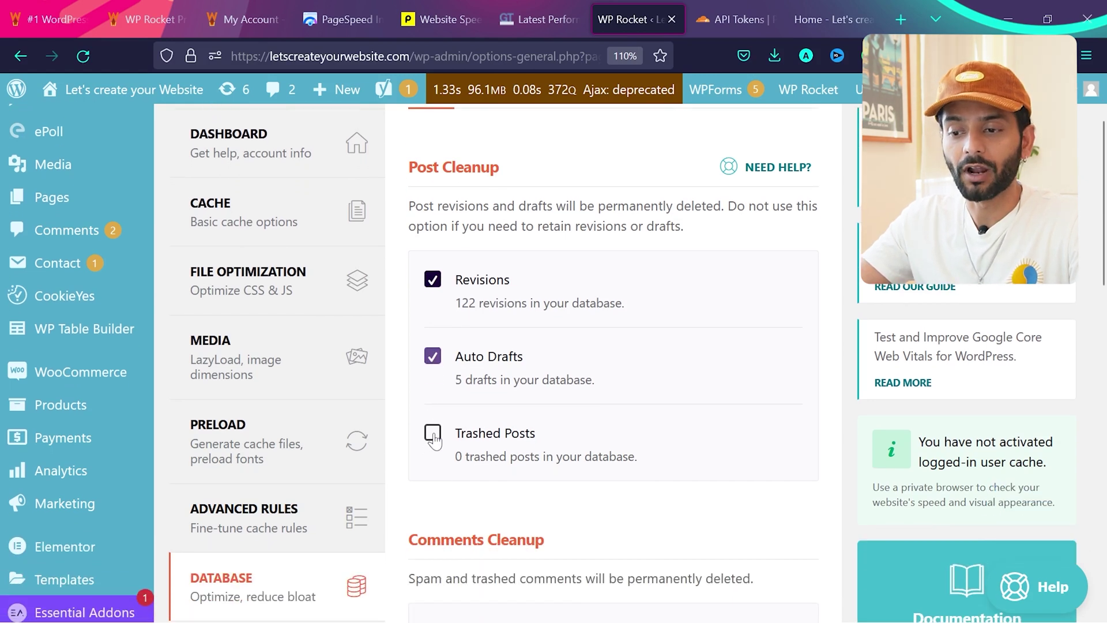
left_click(433, 434)
Select All transients and Optimize Tables for cleanup in the Database settings
scroll(433, 346, "down", 5)
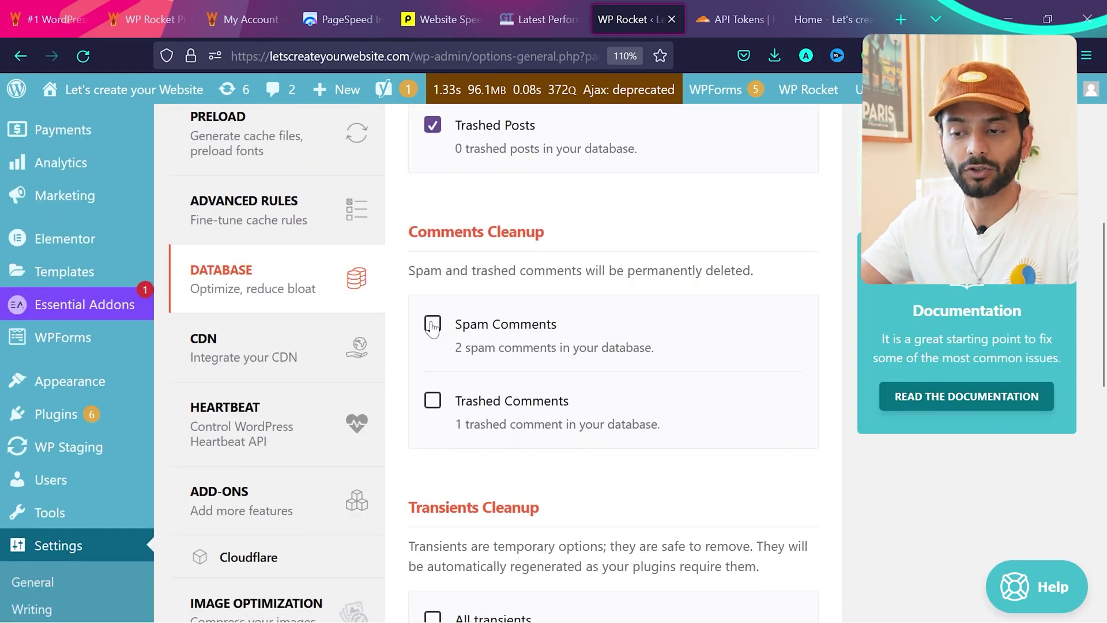
scroll(432, 398, "down", 4)
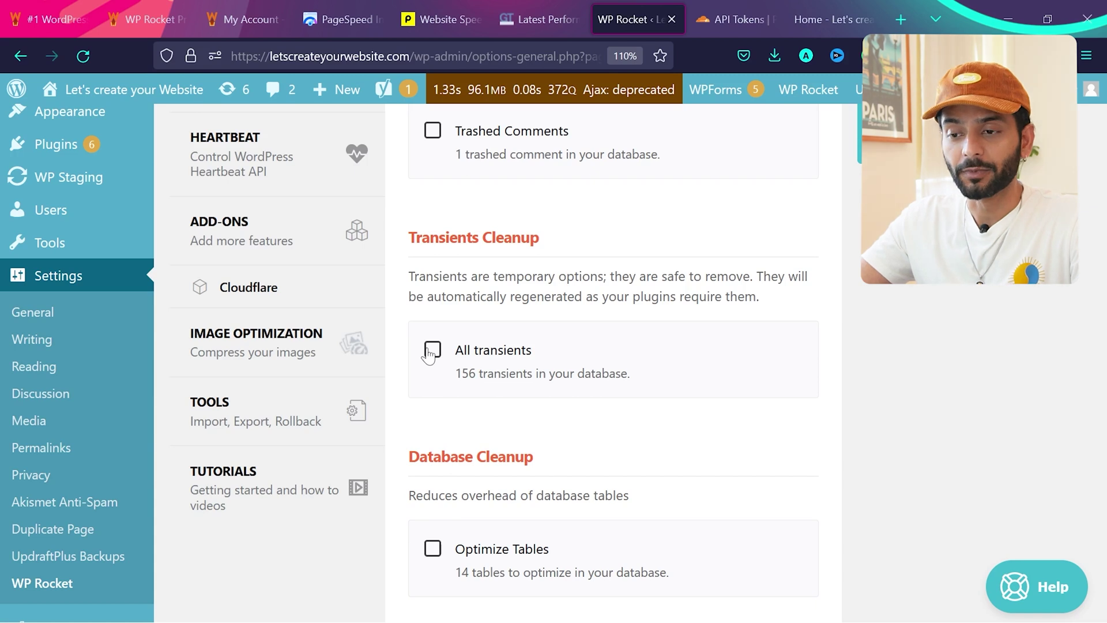
left_click(431, 351)
scroll(432, 375, "down", 2)
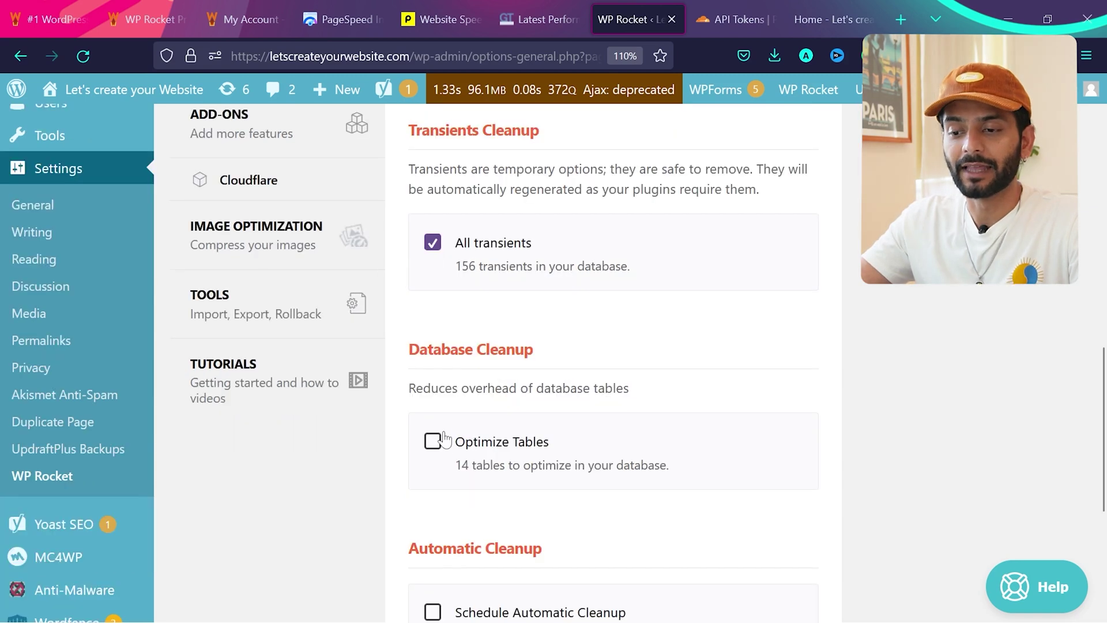
left_click(434, 443)
Review the Automatic Cleanup option and the Heartbeat behavior settings for the backend, post editor and frontend
scroll(433, 426, "down", 4)
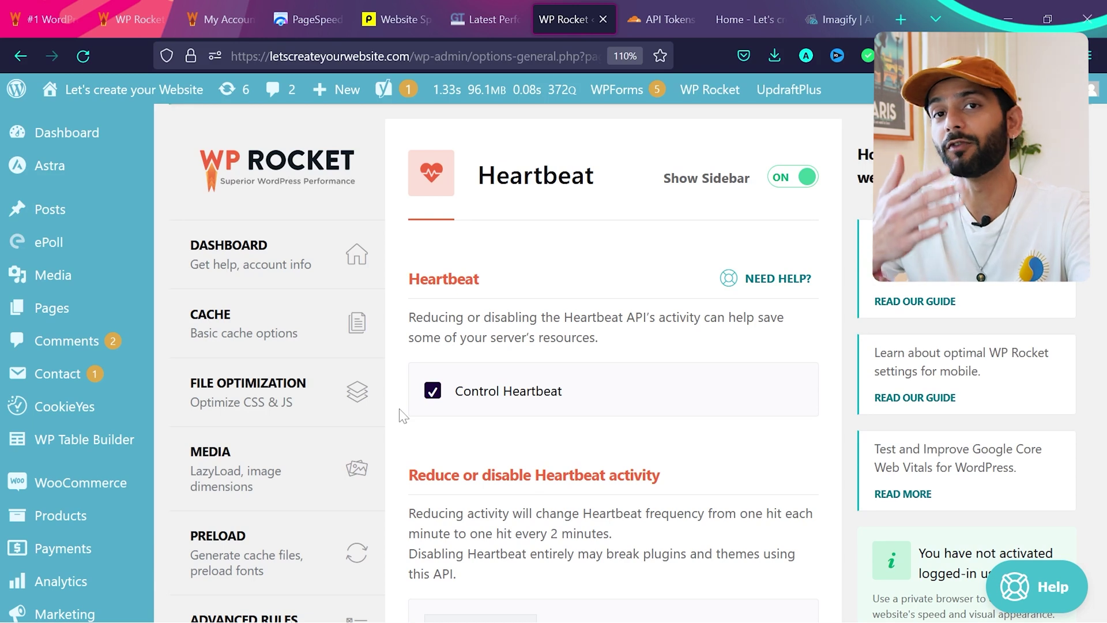
scroll(404, 415, "down", 5)
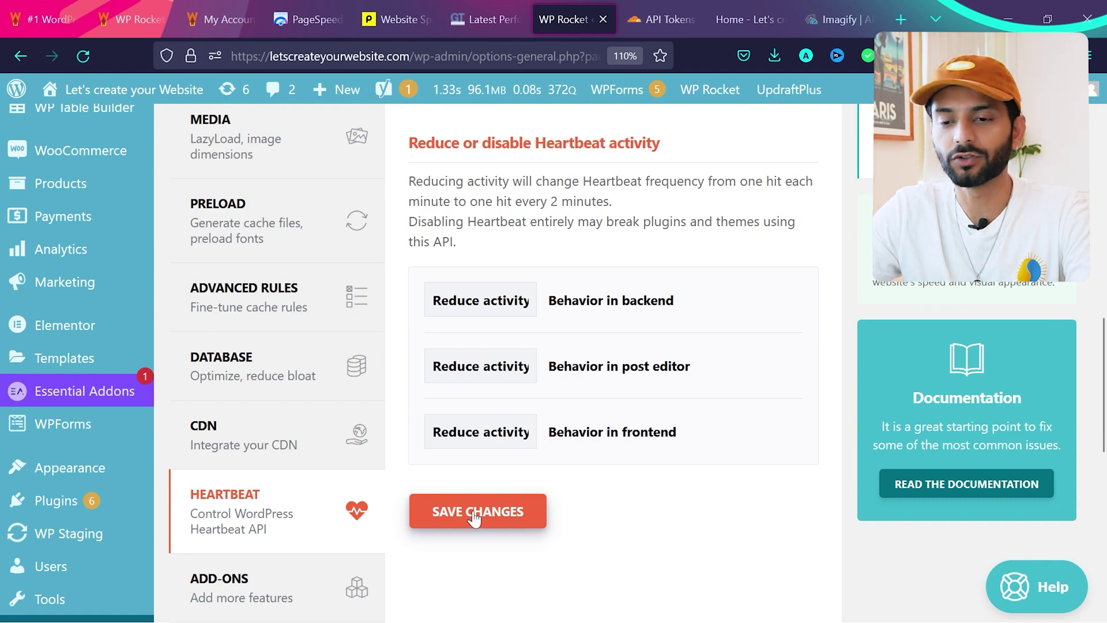
scroll(415, 496, "down", 5)
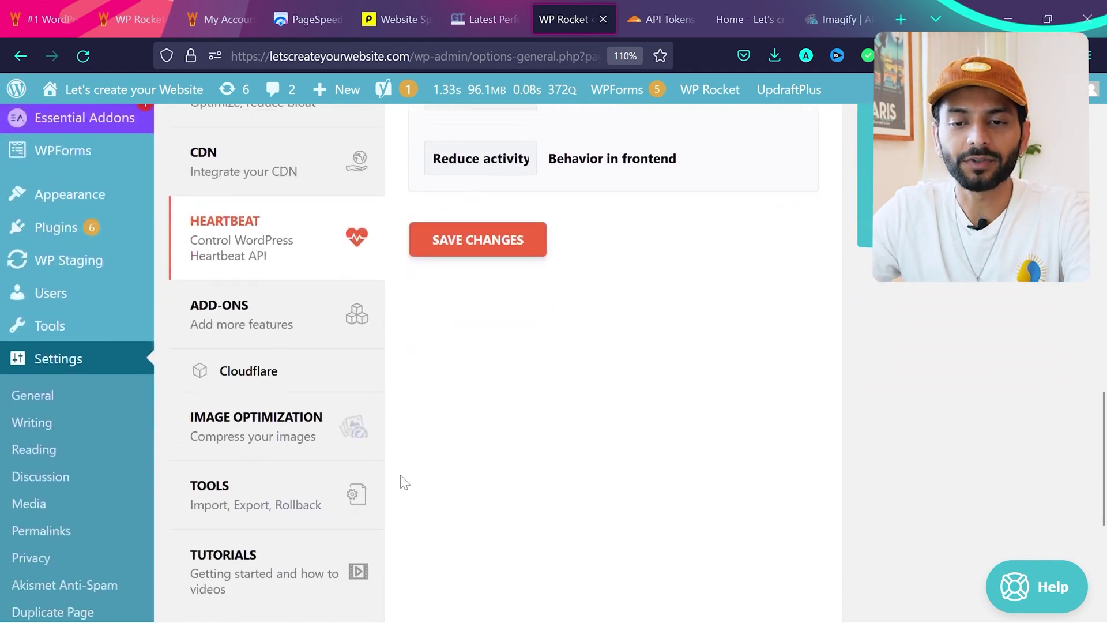
Switch on the Varnish add-on in WP Rocket's Add-ons settings
left_click(271, 321)
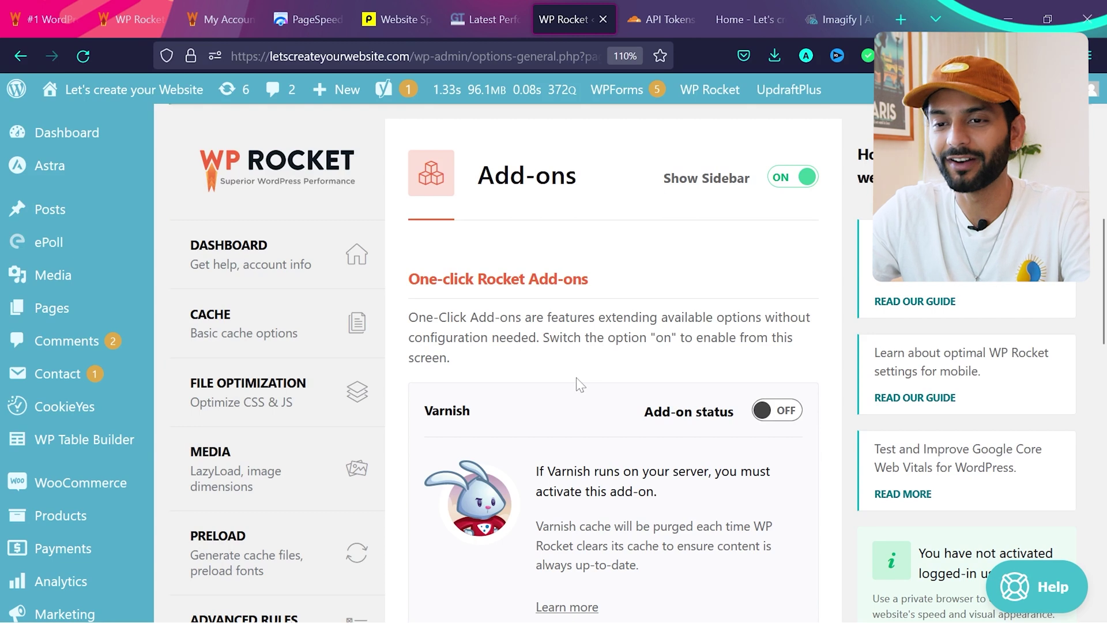
scroll(577, 379, "down", 2)
scroll(579, 384, "down", 2)
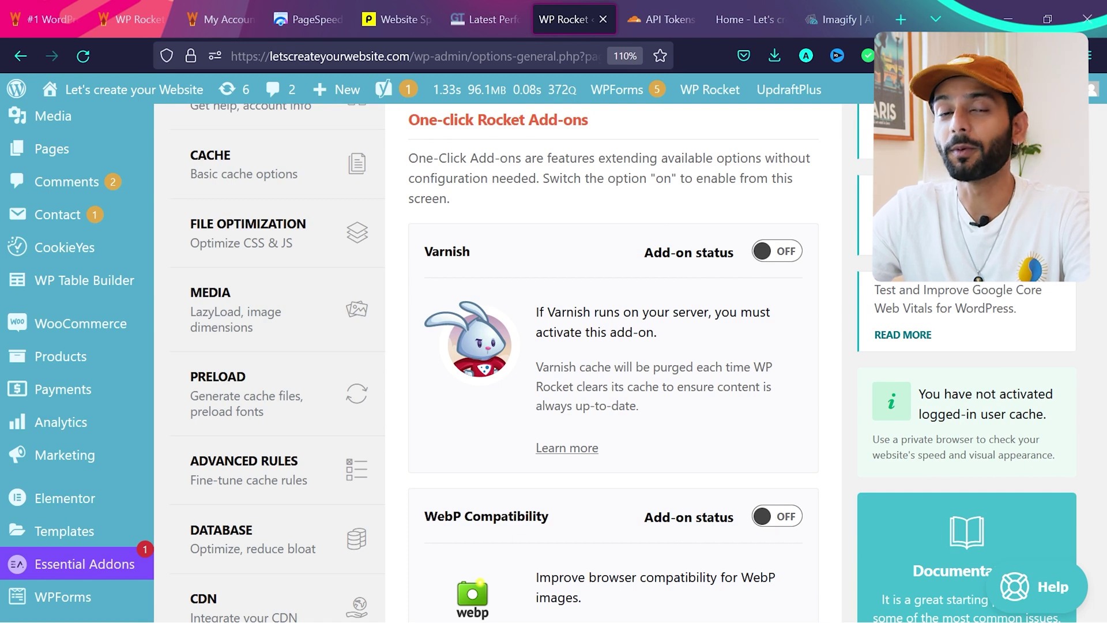
left_click(778, 252)
Switch on the WebP Compatibility add-on
scroll(778, 252, "down", 2)
scroll(782, 288, "down", 2)
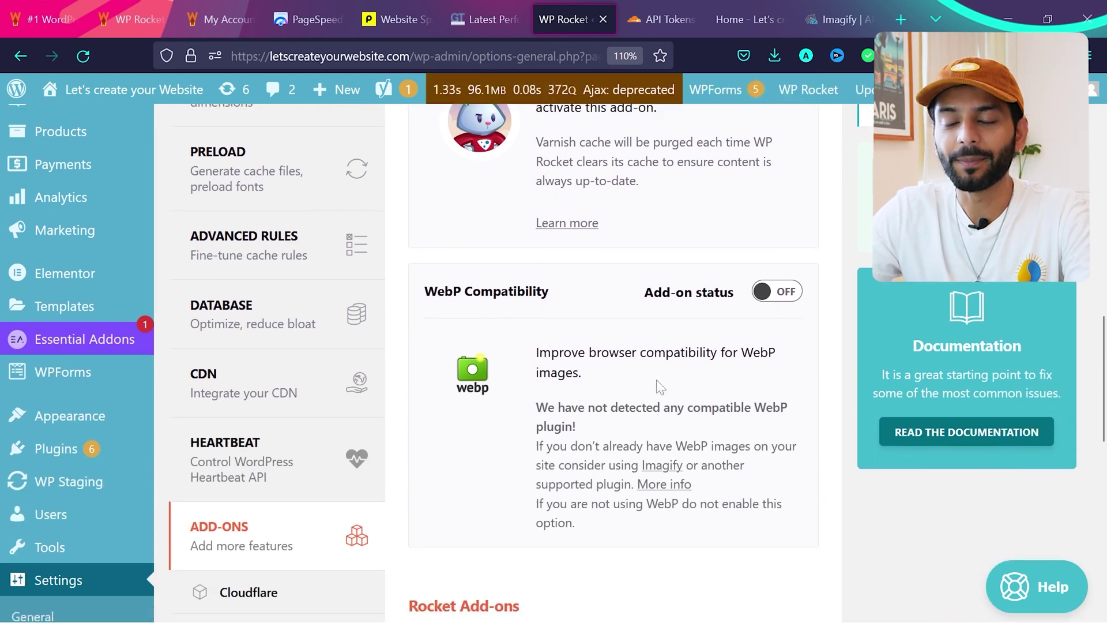
left_click(787, 294)
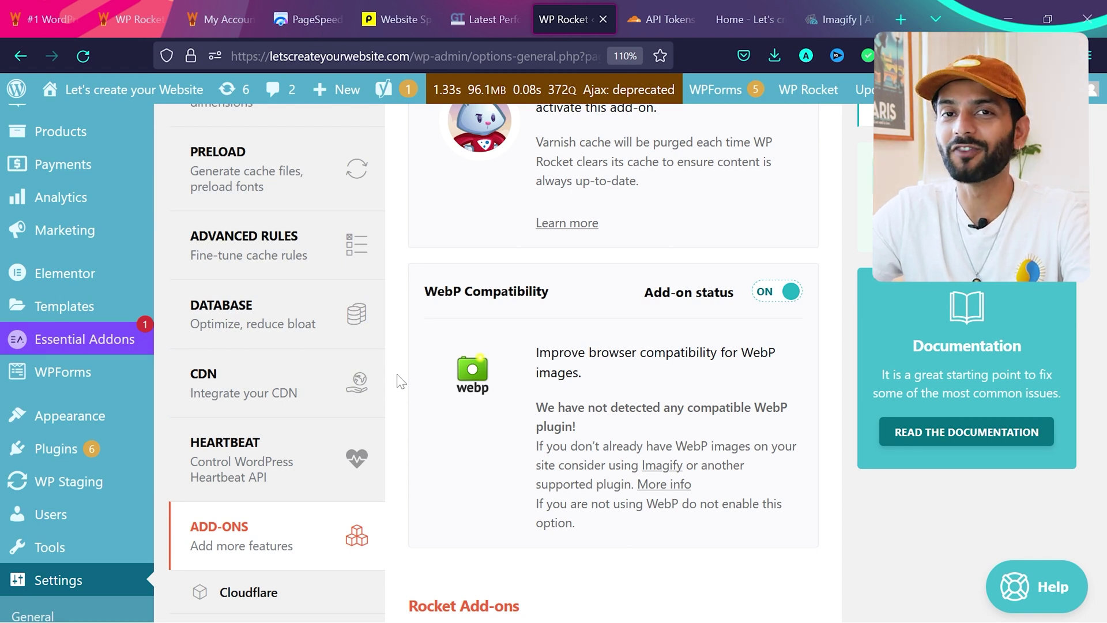
Open WP Rocket's Tools settings and review the export, import, rollback and list update options
scroll(395, 378, "down", 5)
left_click(267, 356)
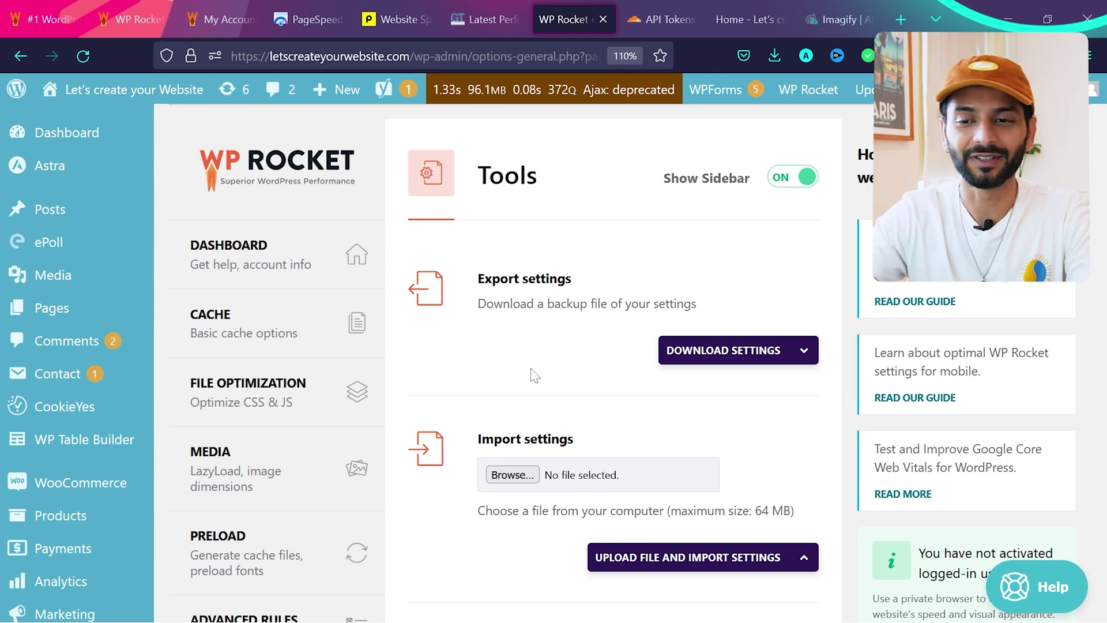
scroll(400, 415, "down", 10)
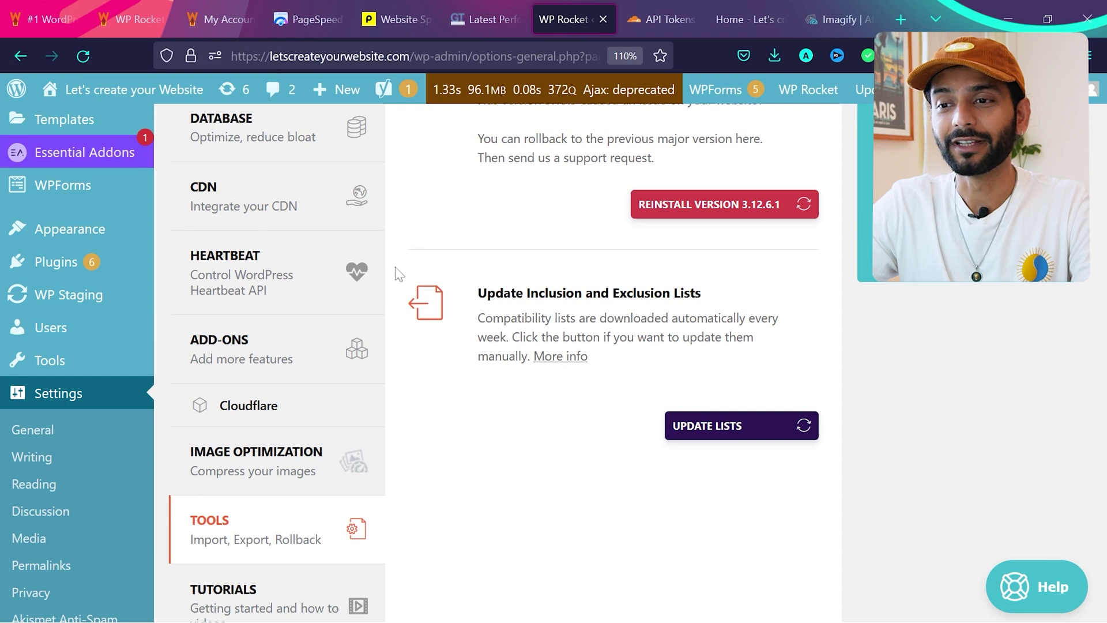
Reload the website's home page and check how it displays from the top
left_click(716, 7)
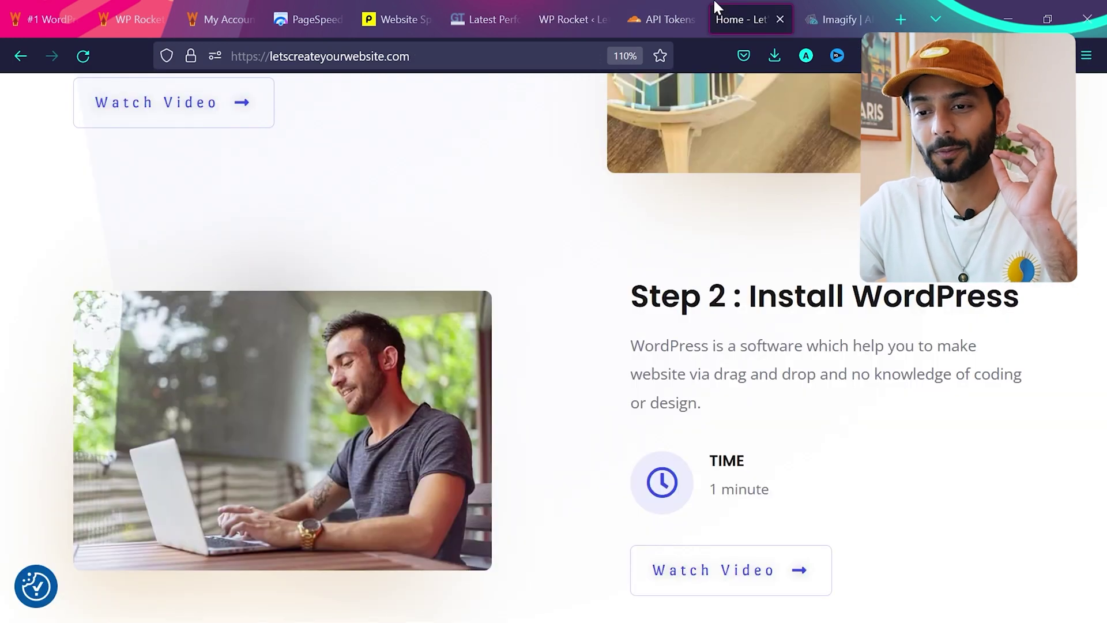
key("Home")
left_click(83, 56)
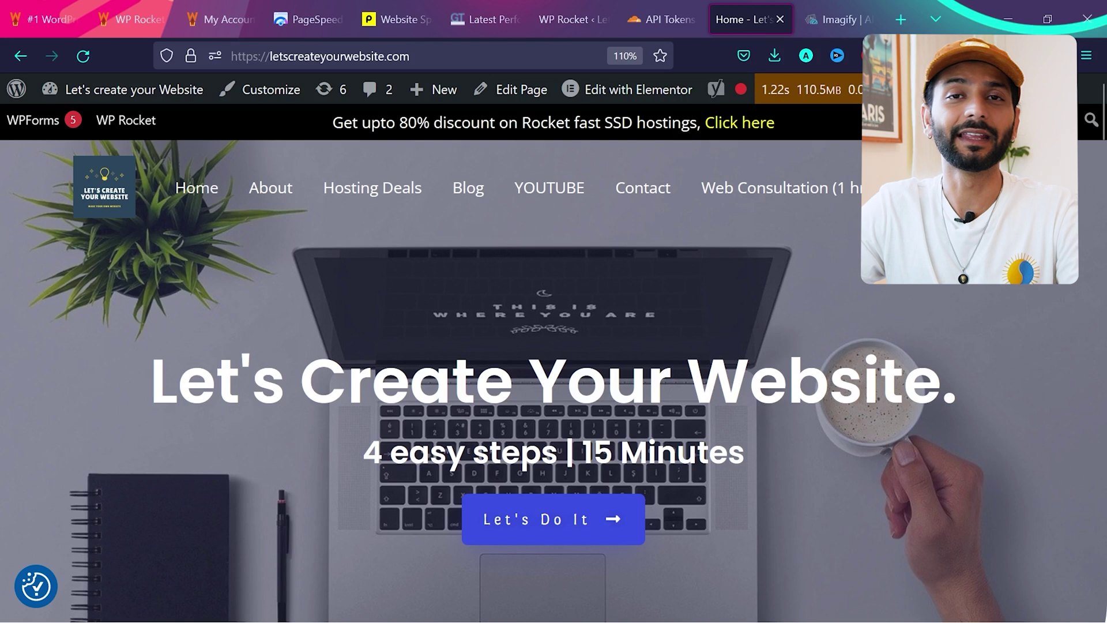
Turn off Optimize CSS delivery in WP Rocket's File Optimization settings and check the website's home page
left_click(571, 19)
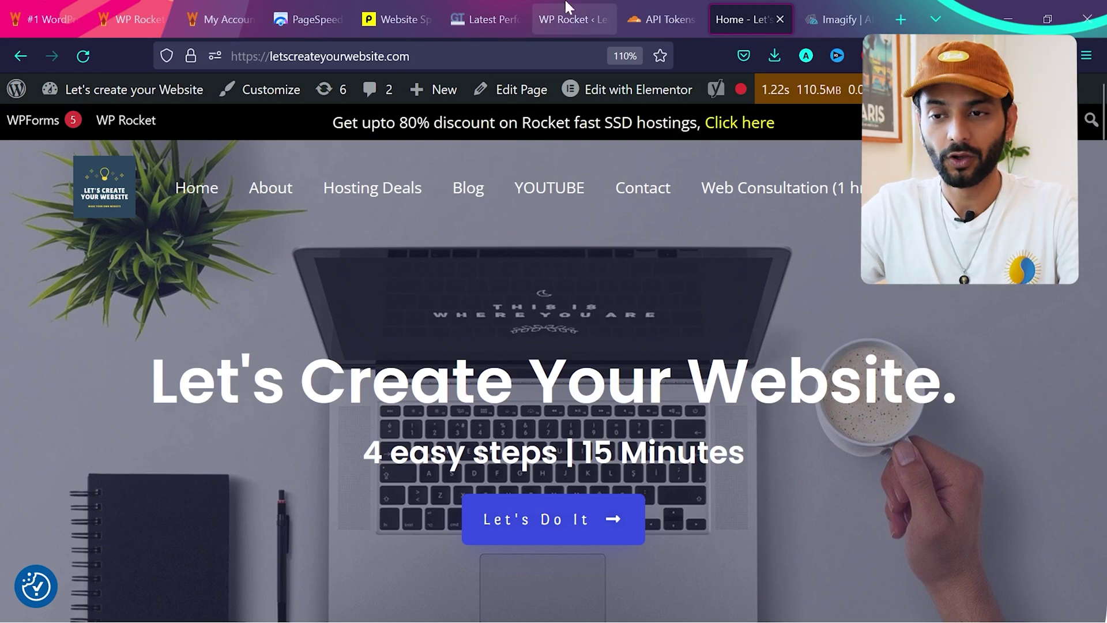
scroll(290, 404, "up", 10)
left_click(290, 403)
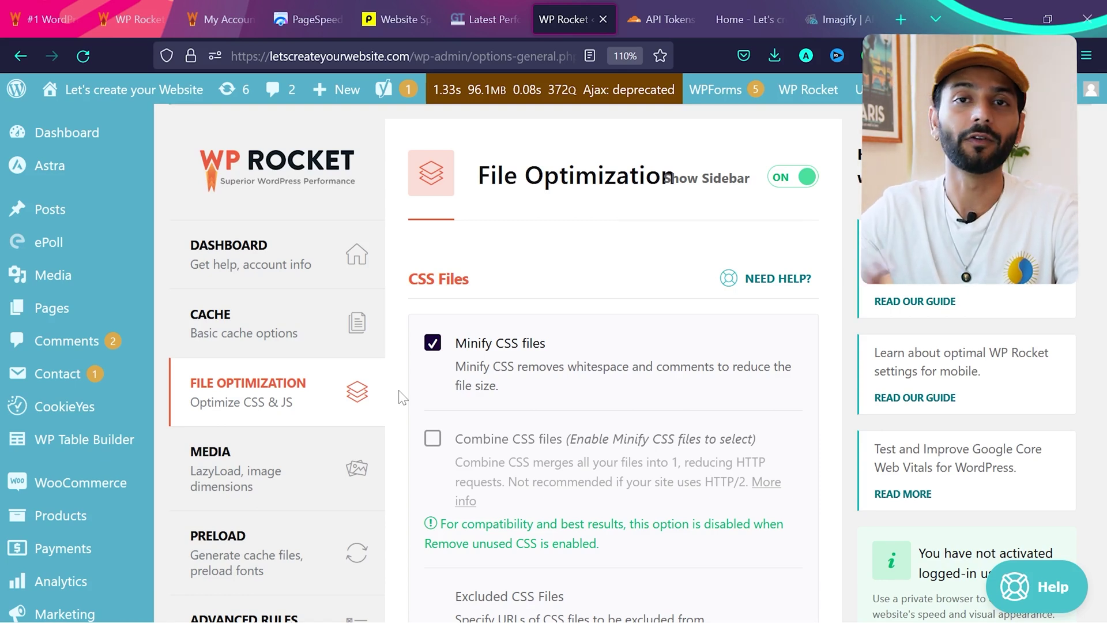
scroll(402, 397, "down", 1)
scroll(404, 375, "down", 3)
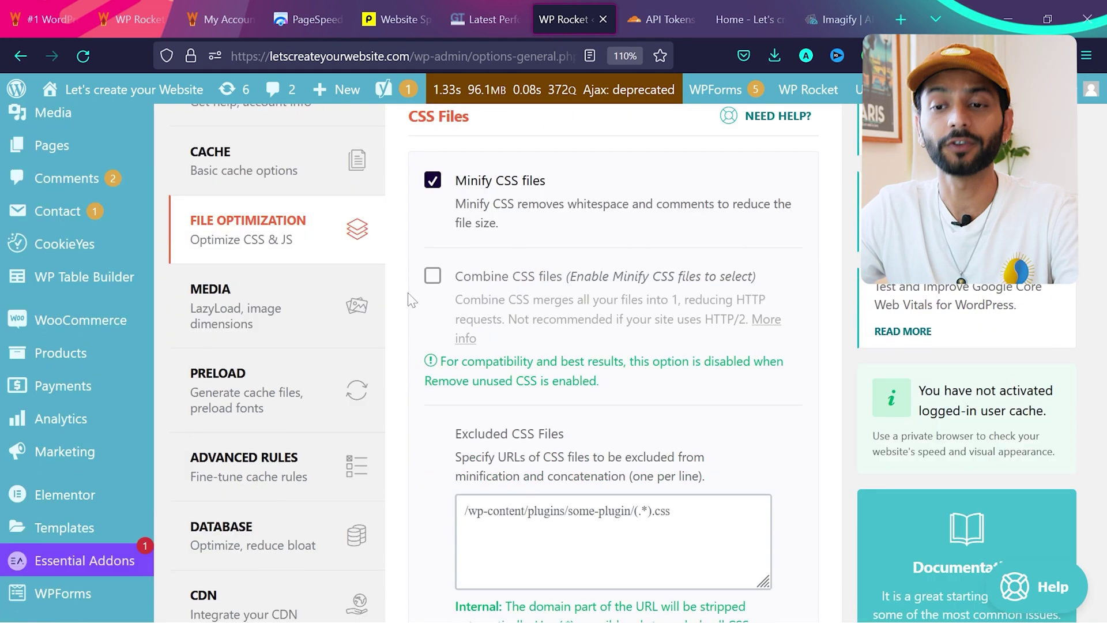
scroll(410, 300, "up", 1)
scroll(410, 297, "down", 6)
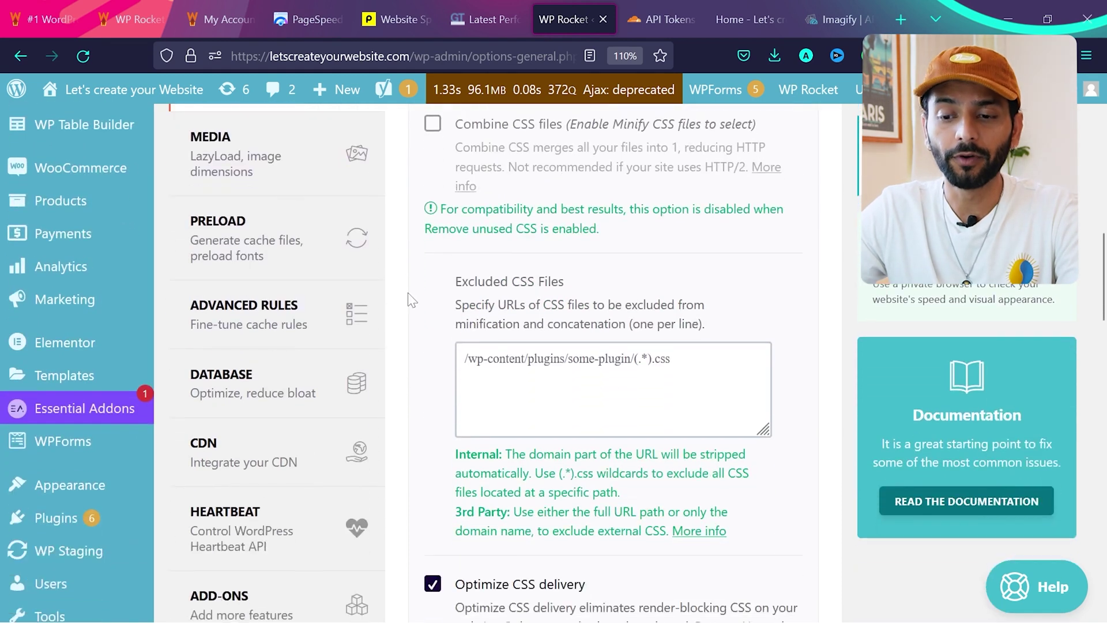
left_click(434, 491)
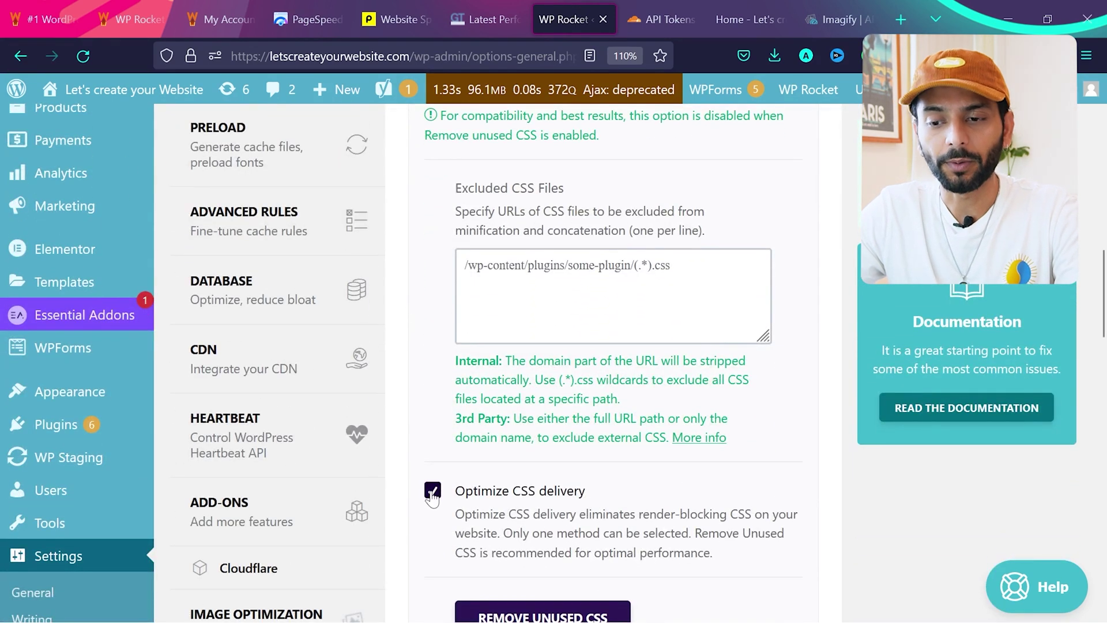
scroll(432, 497, "down", 10)
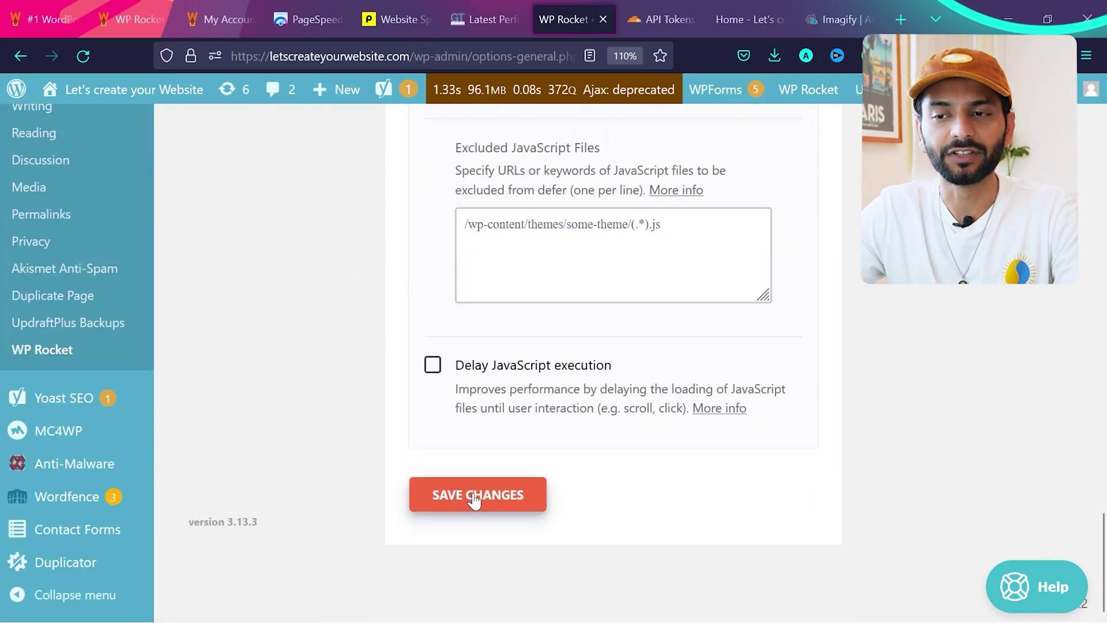
left_click(755, 11)
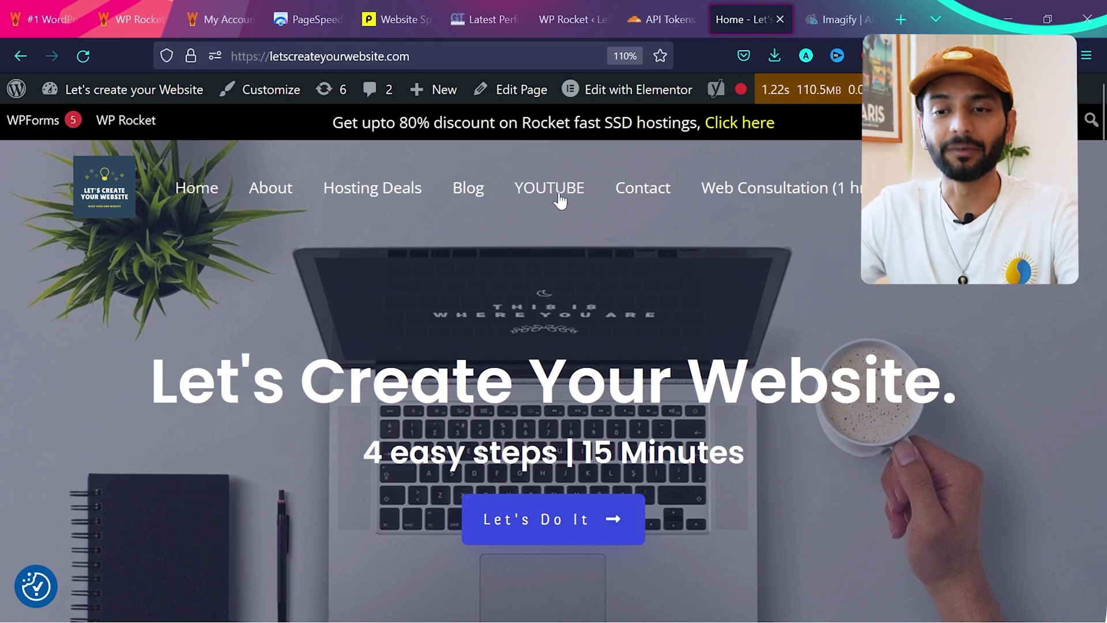
Turn off Minify CSS files in WP Rocket's File Optimization settings and check the website's home page again
left_click(557, 11)
scroll(433, 315, "up", 10)
left_click(433, 252)
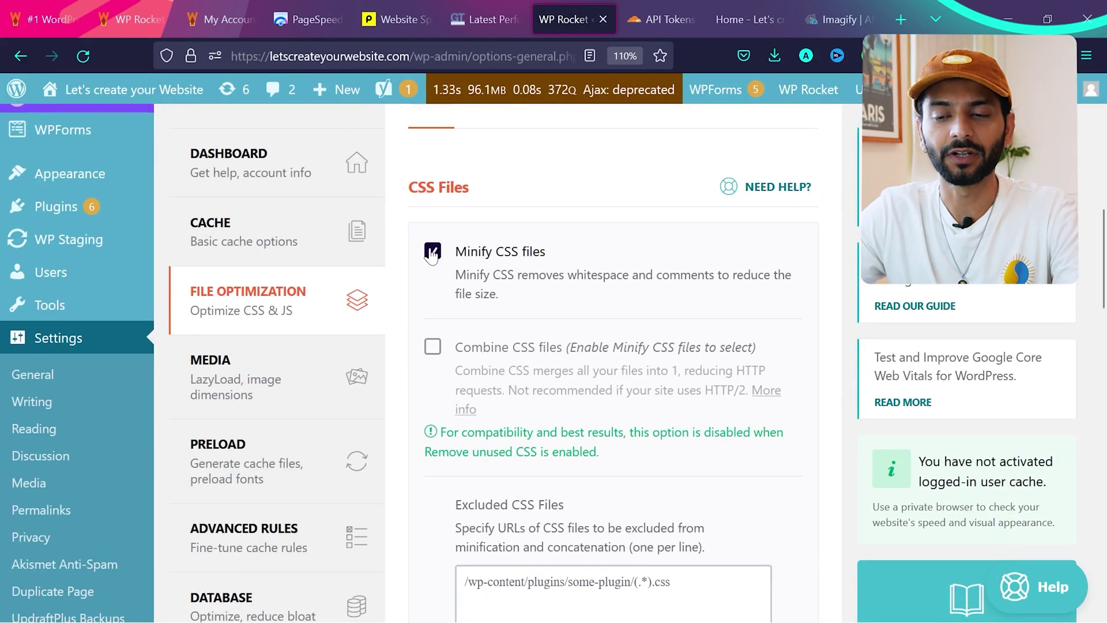
scroll(445, 334, "down", 1)
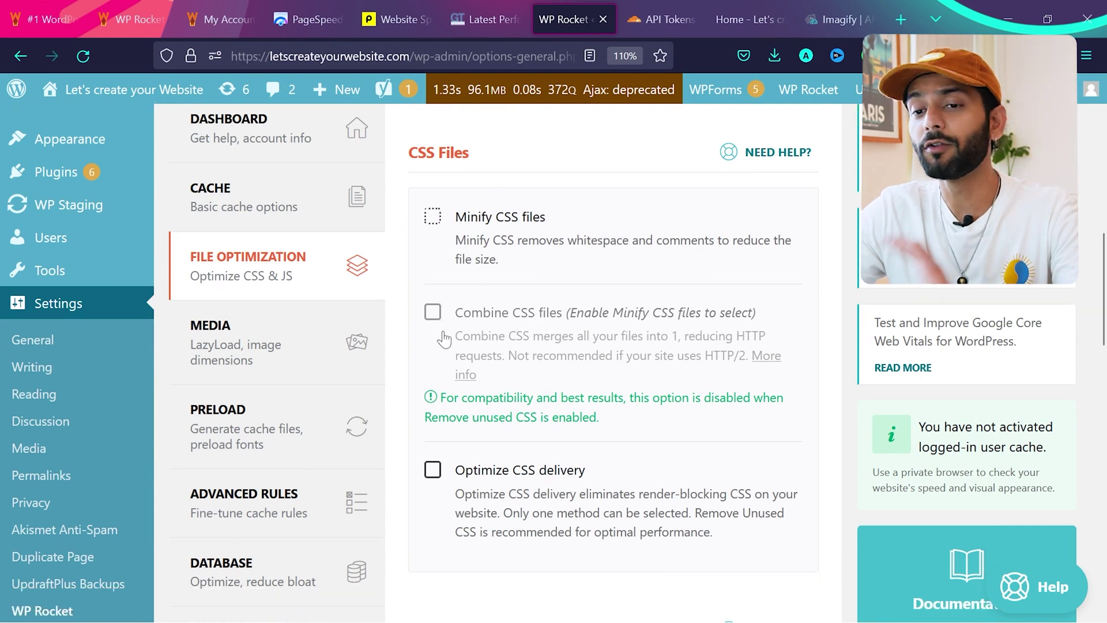
scroll(445, 338, "down", 15)
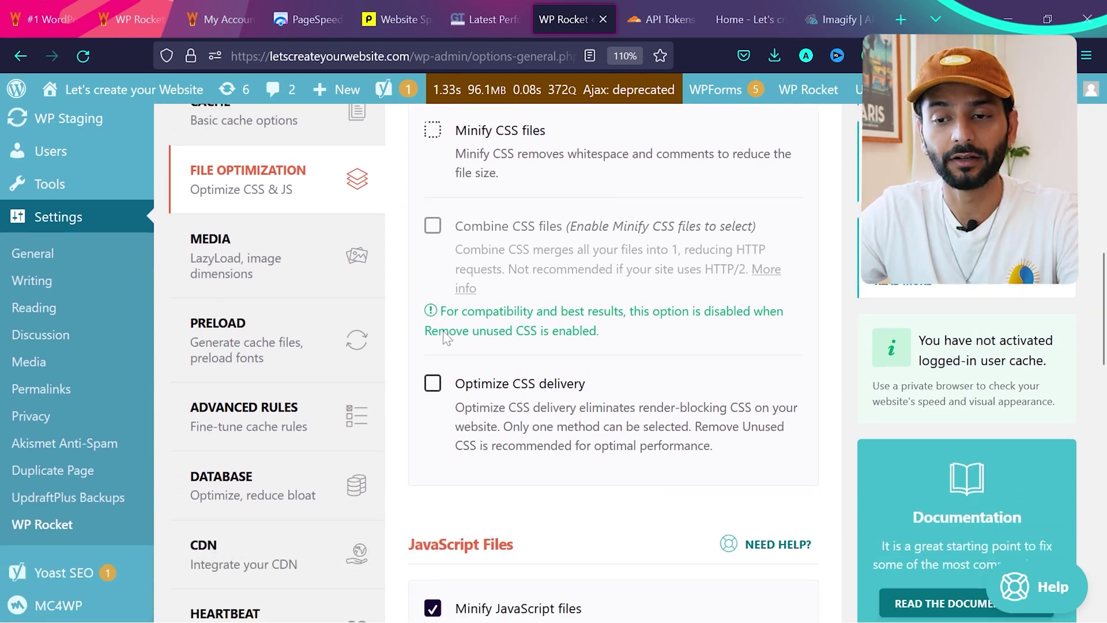
scroll(445, 337, "down", 1)
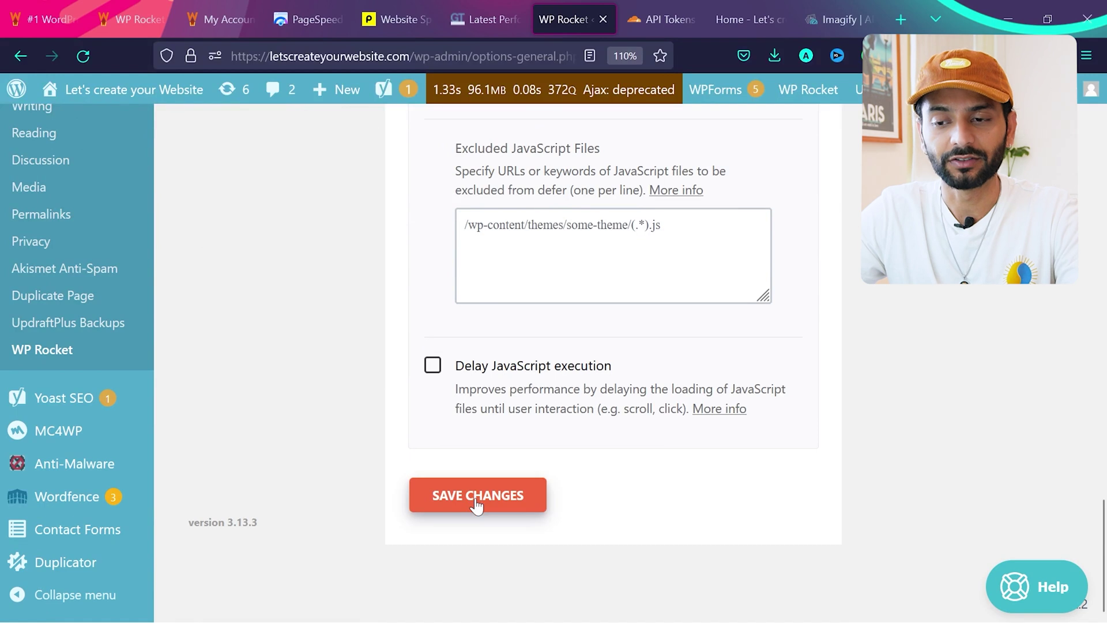
left_click(720, 12)
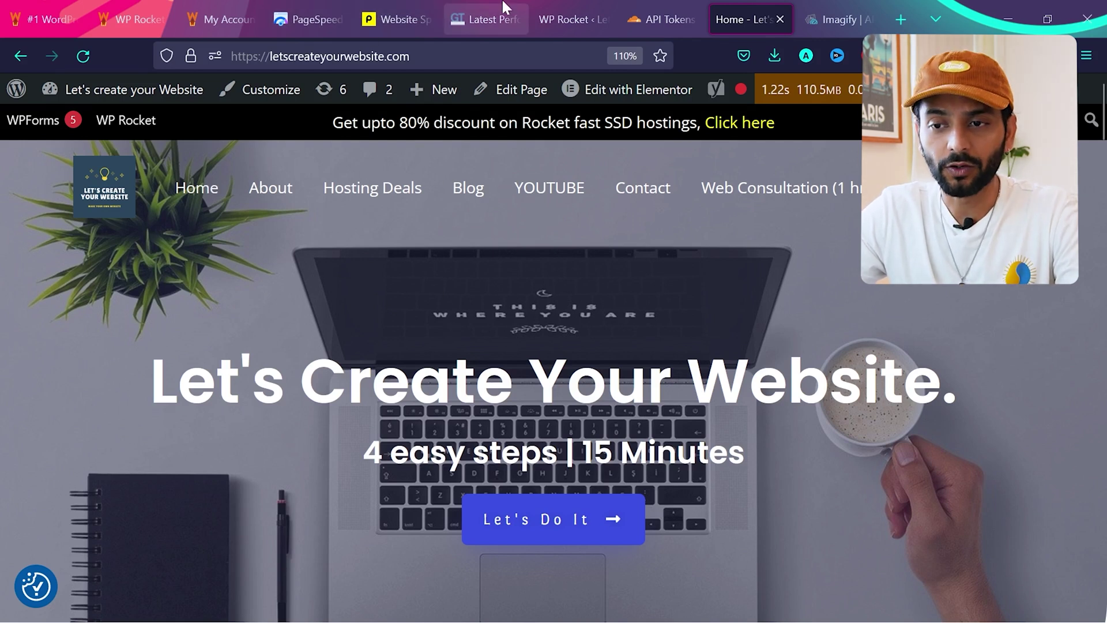
Return to WP Rocket's File Optimization settings and re-enable Minify CSS files and Optimize CSS delivery
left_click(555, 18)
scroll(487, 222, "up", 15)
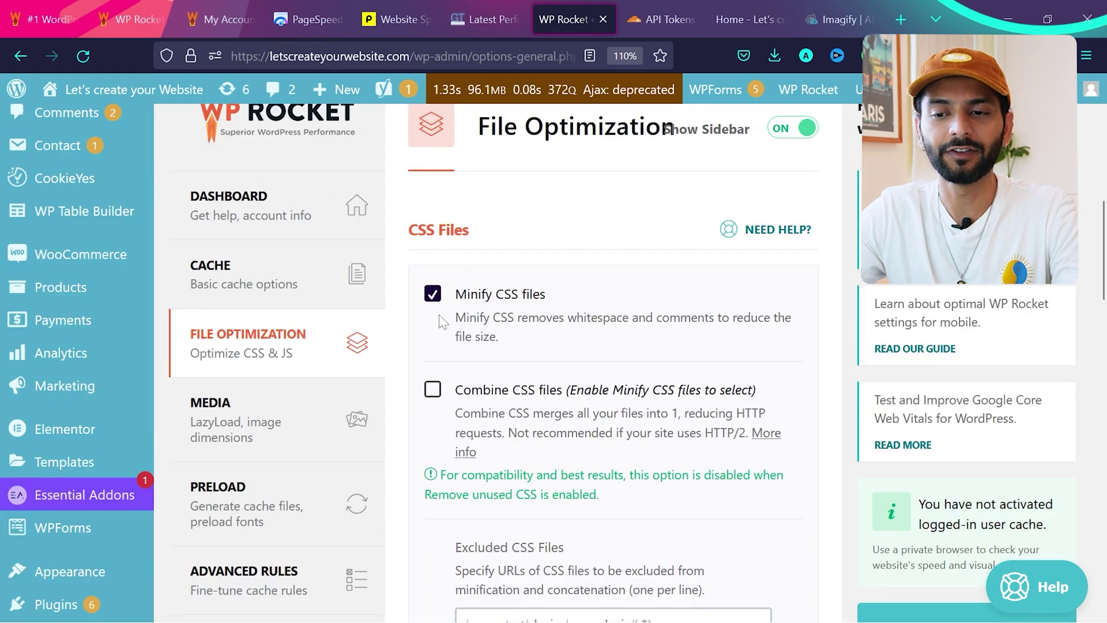
scroll(438, 314, "down", 4)
scroll(439, 313, "down", 3)
left_click(433, 455)
Turn off Minify JavaScript files and Load JavaScript deferred in the JavaScript Files section
scroll(547, 311, "down", 15)
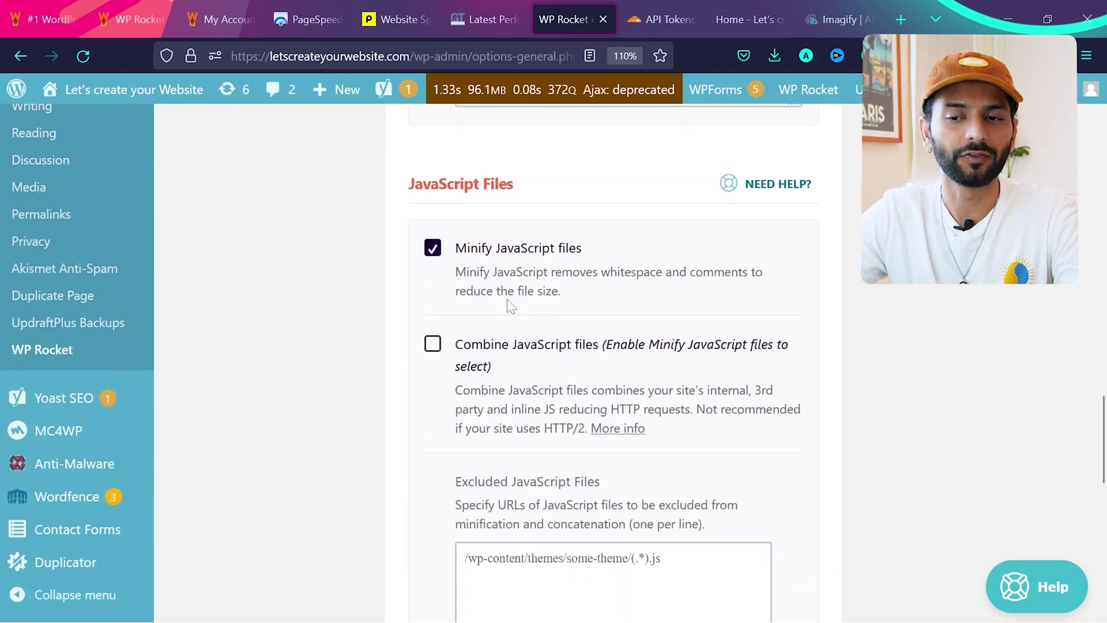
left_click(432, 248)
scroll(433, 257, "down", 3)
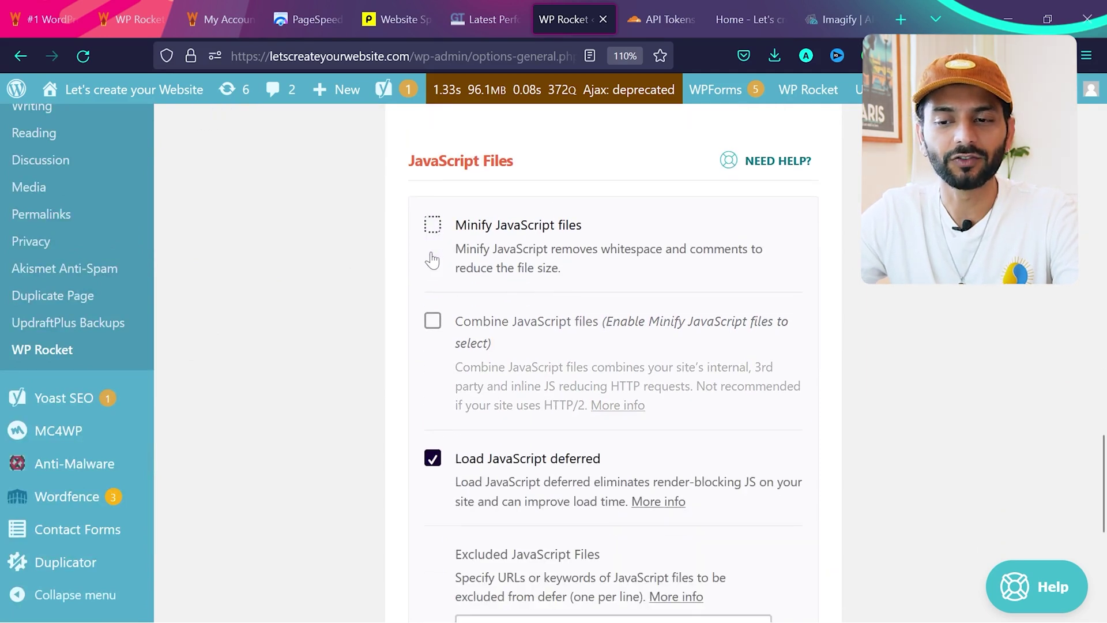
left_click(432, 355)
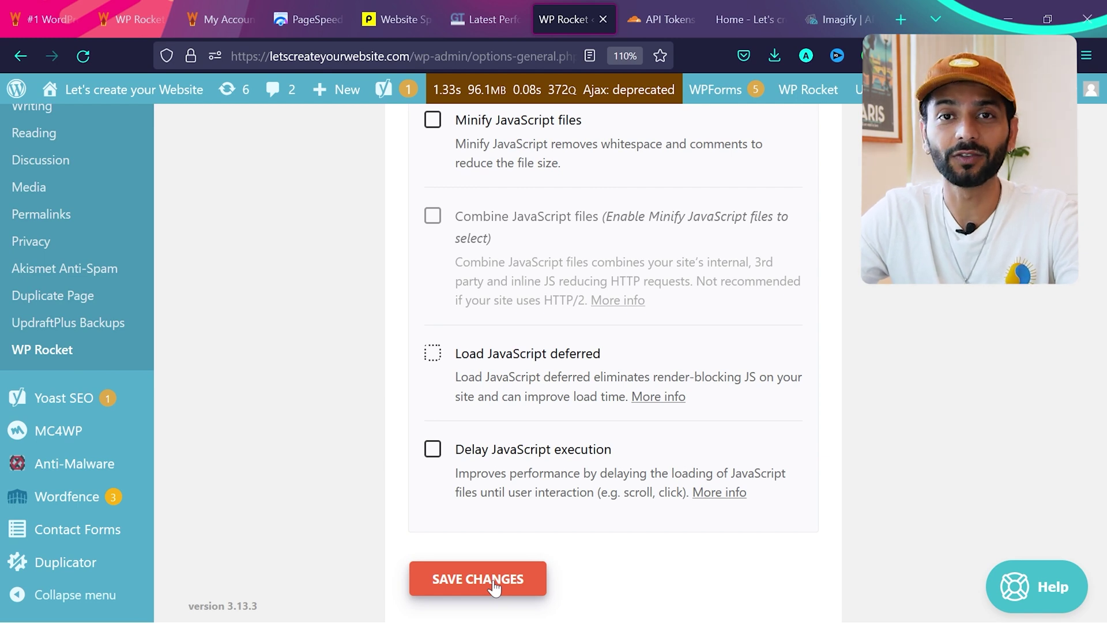
Turn Minify JavaScript files and Load JavaScript deferred back on
scroll(489, 443, "up", 2)
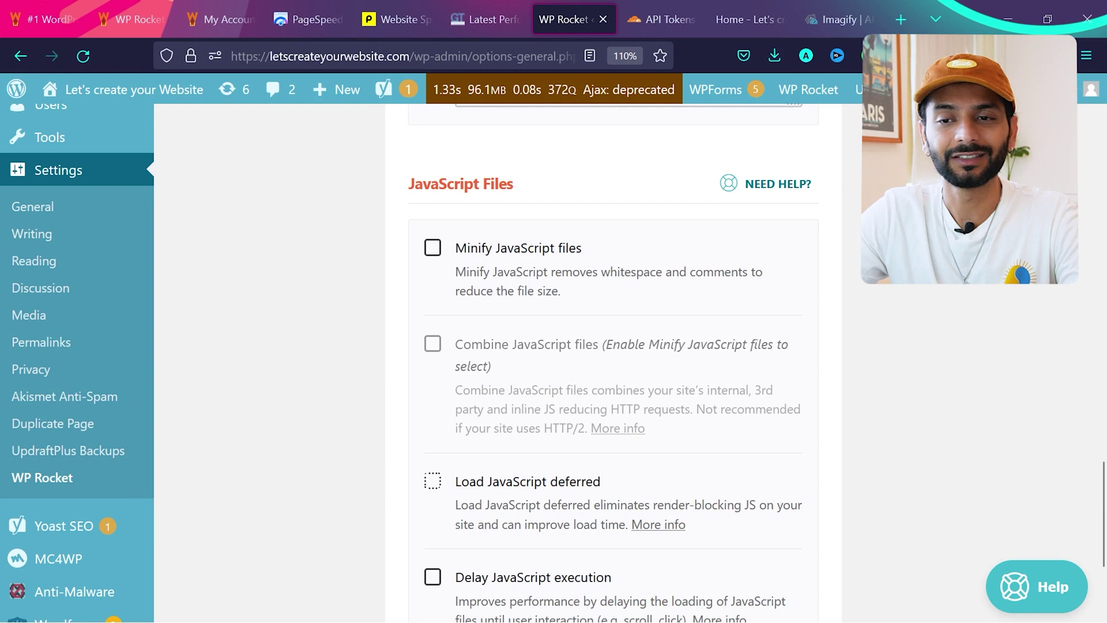
left_click(432, 248)
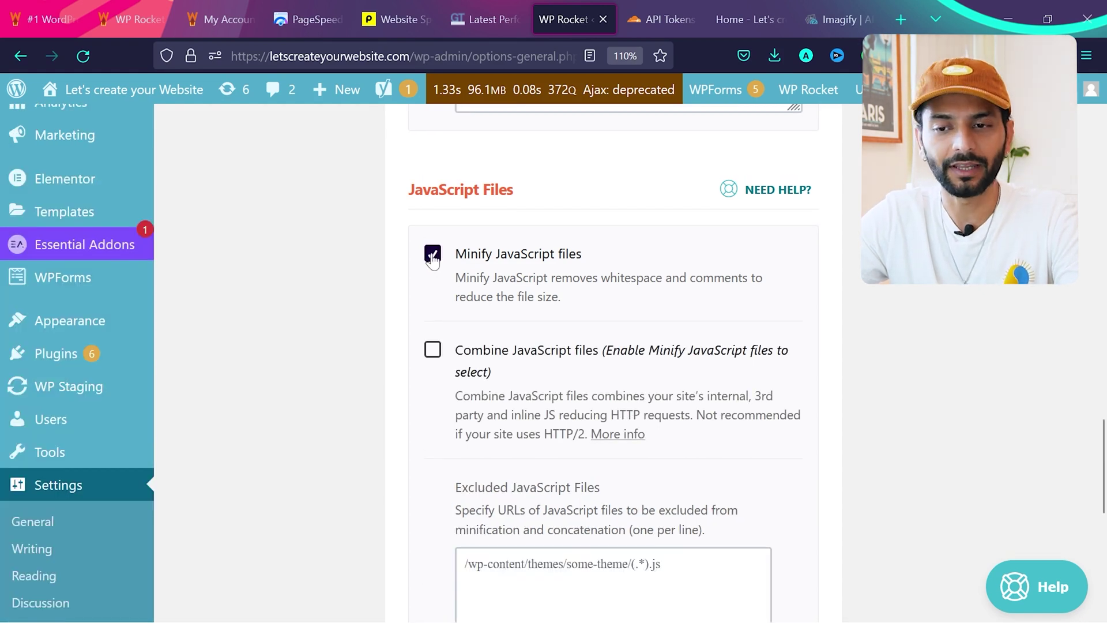
scroll(473, 293, "down", 1)
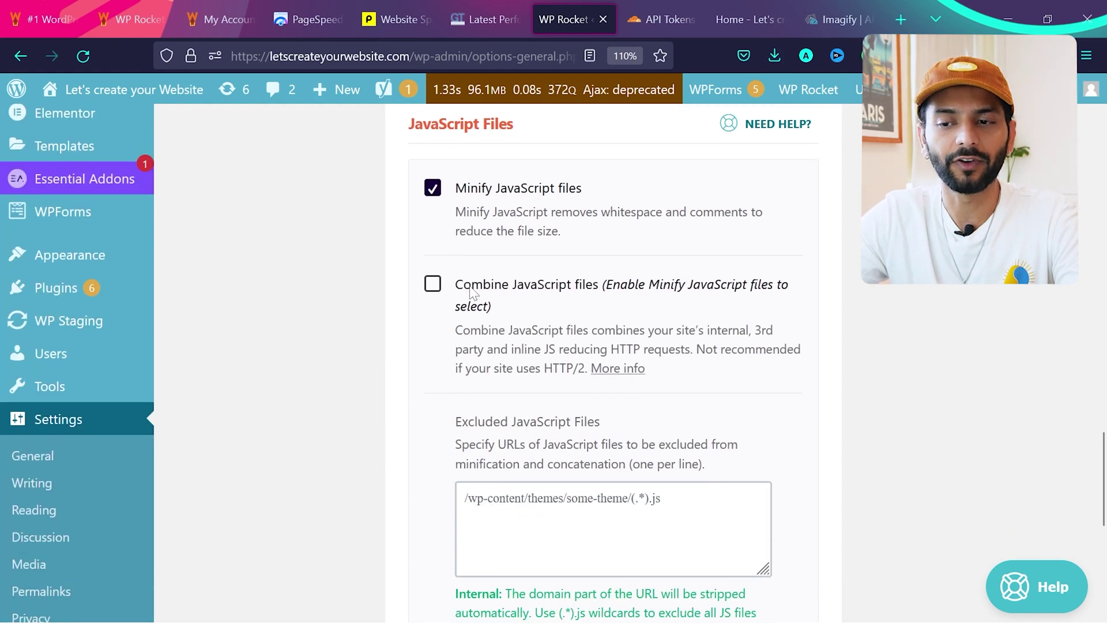
scroll(473, 293, "down", 7)
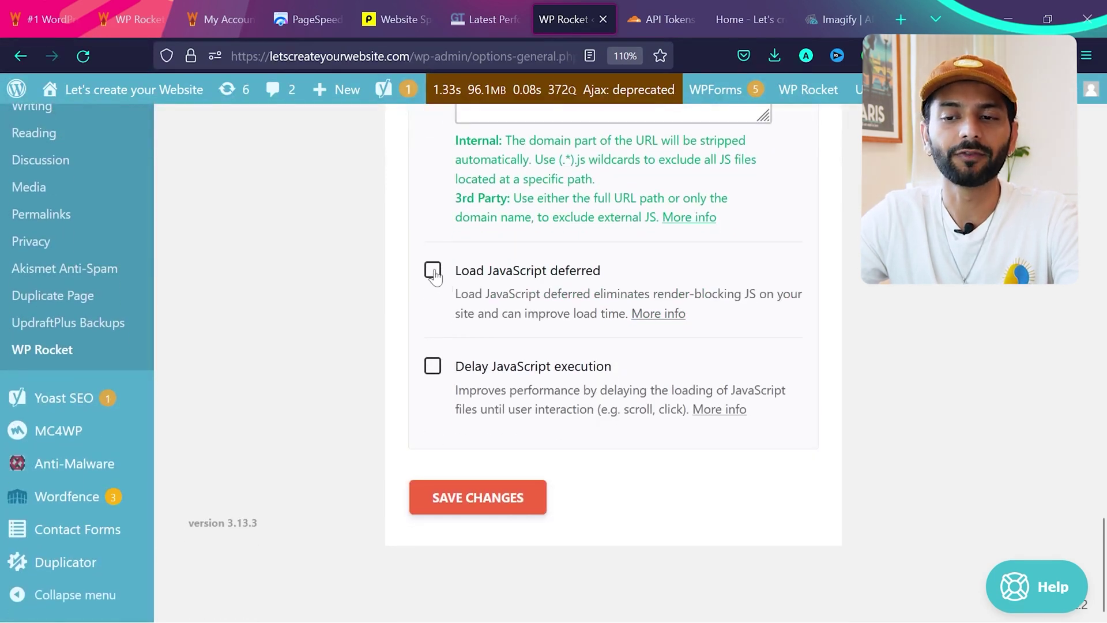
left_click(481, 499)
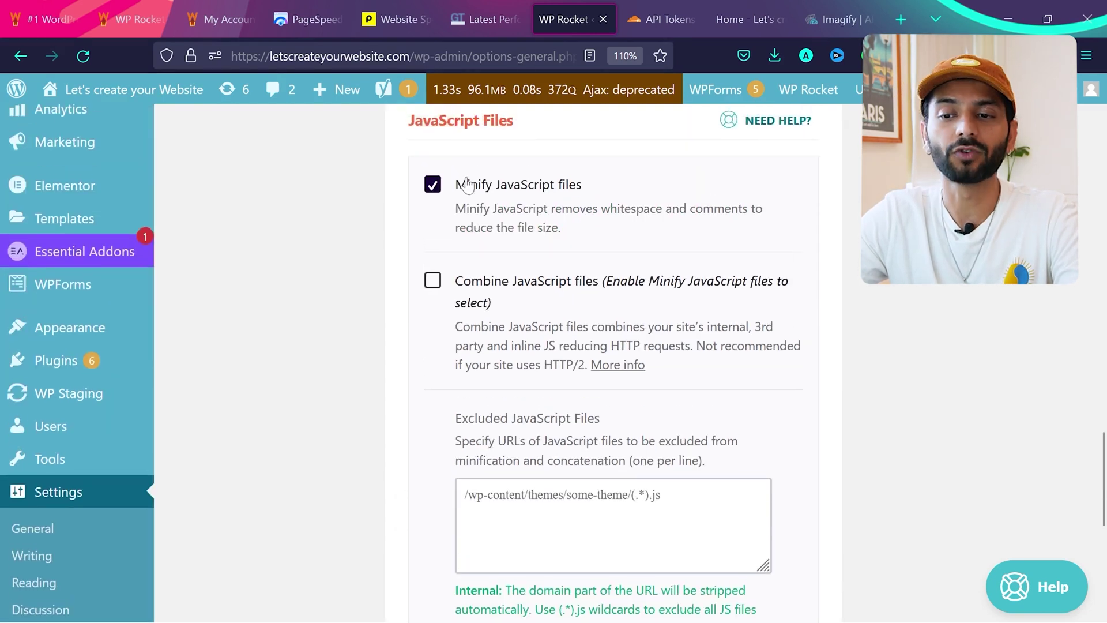
Examine the Excluded JavaScript Files and Excluded CSS Files fields in the File Optimization settings
scroll(467, 193, "down", 3)
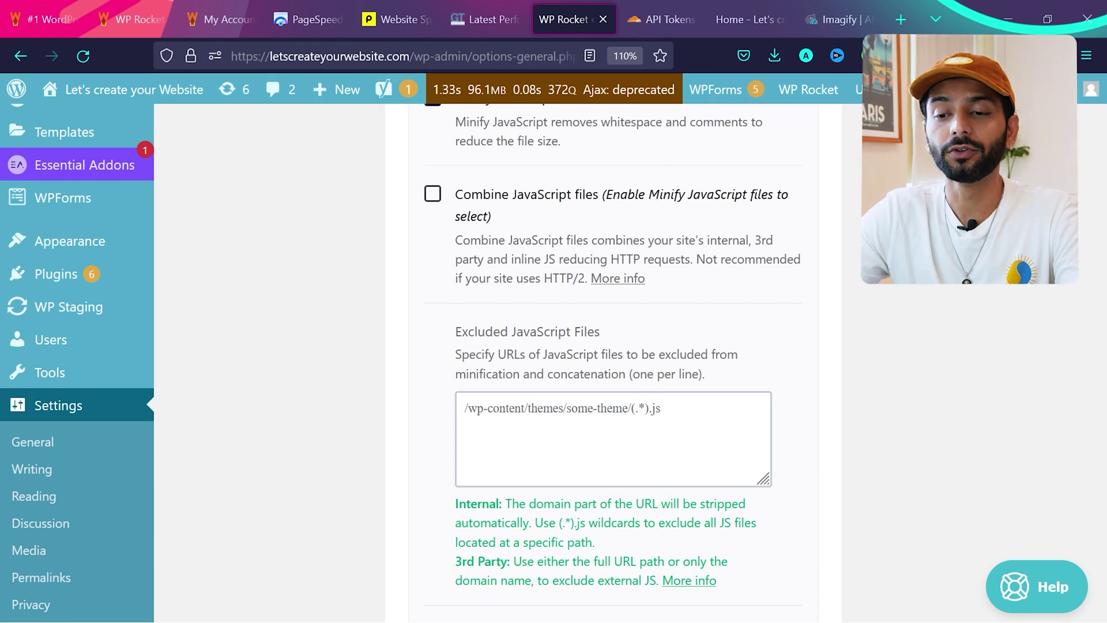
left_click(465, 409)
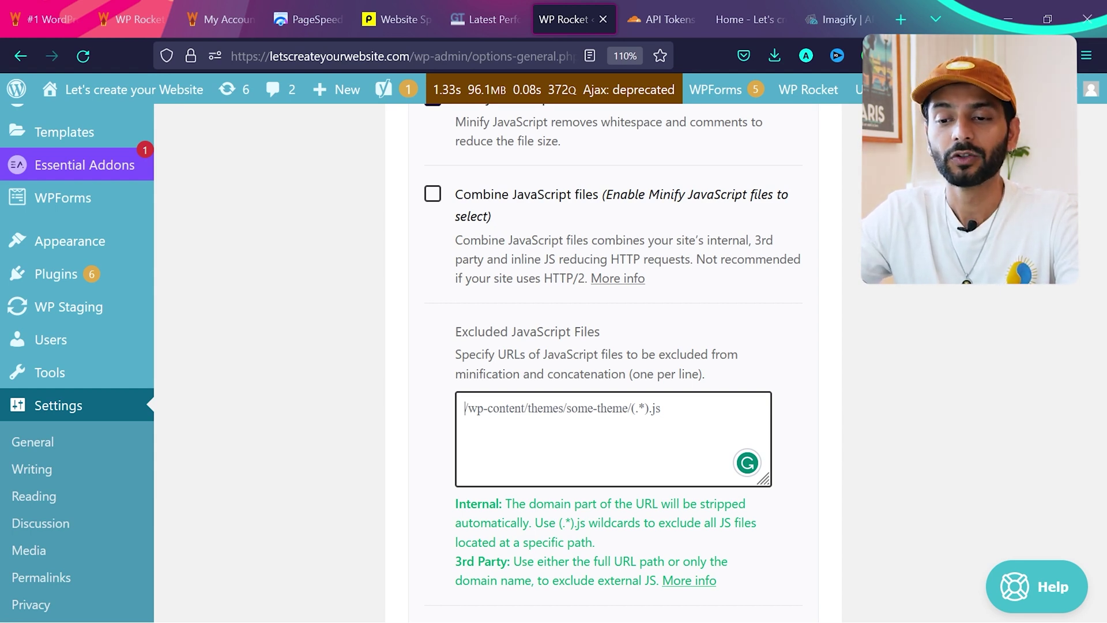
scroll(553, 363, "down", 1)
scroll(432, 267, "up", 2)
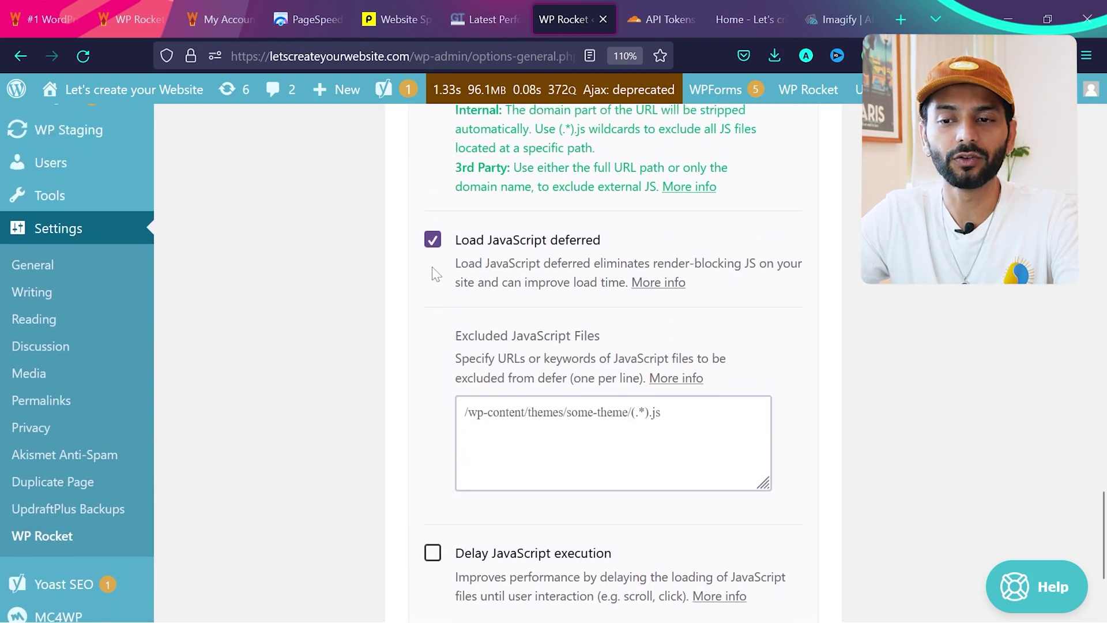
scroll(467, 444, "down", 2)
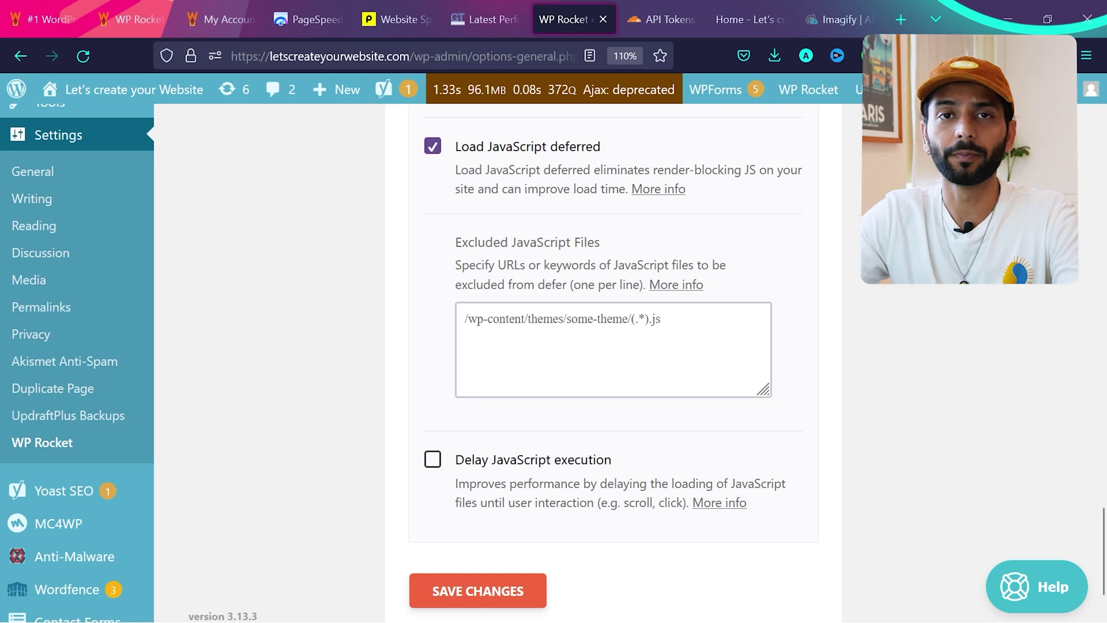
scroll(612, 346, "up", 8)
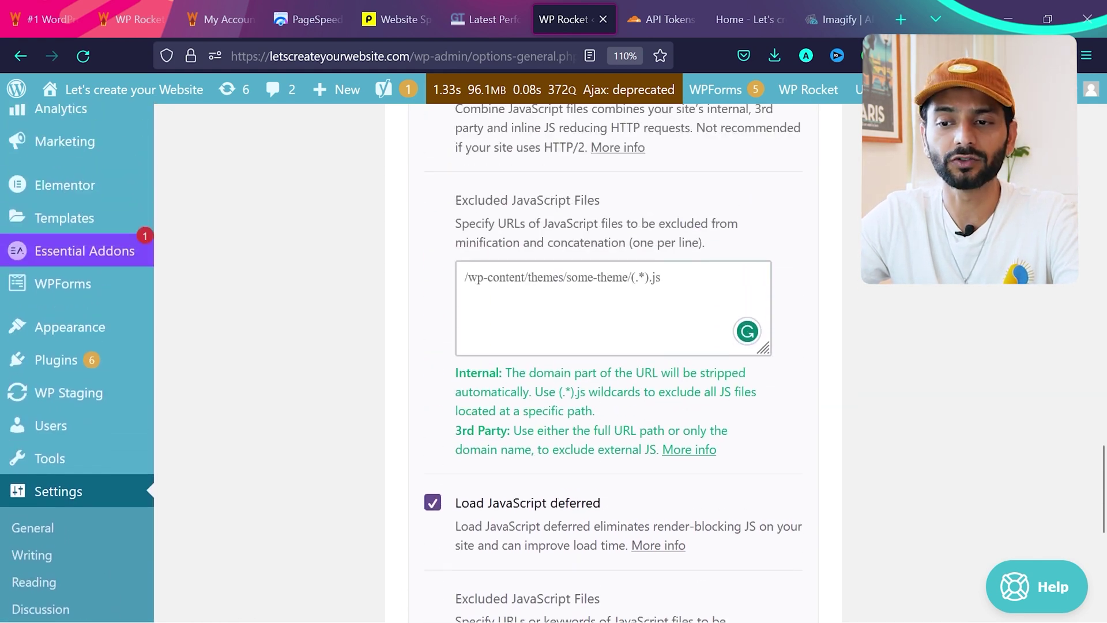
scroll(608, 294, "up", 10)
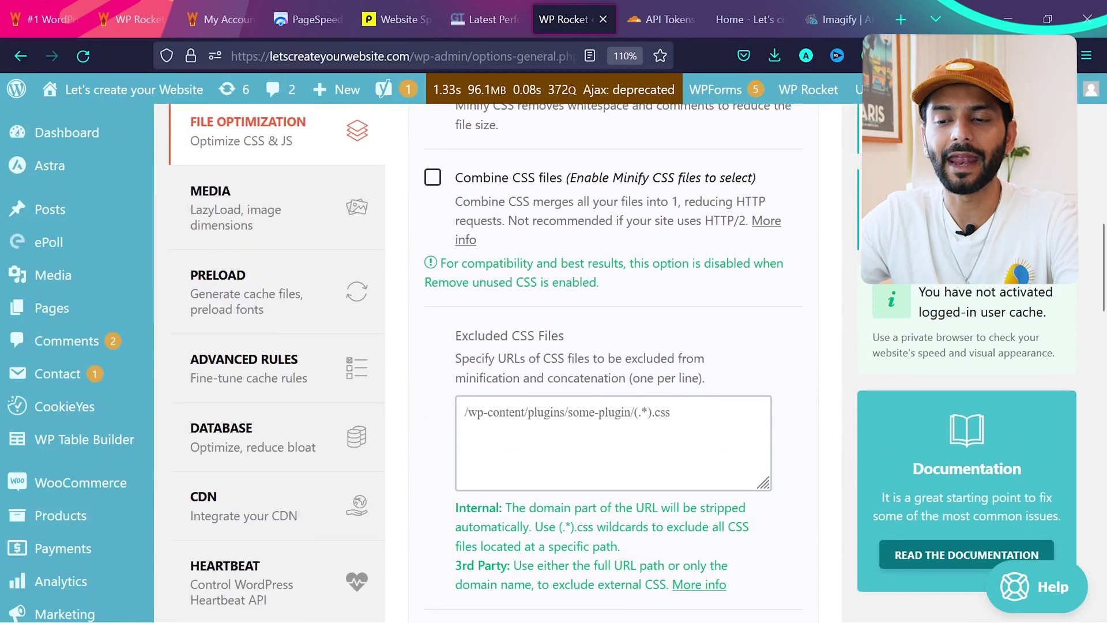
left_click(611, 444)
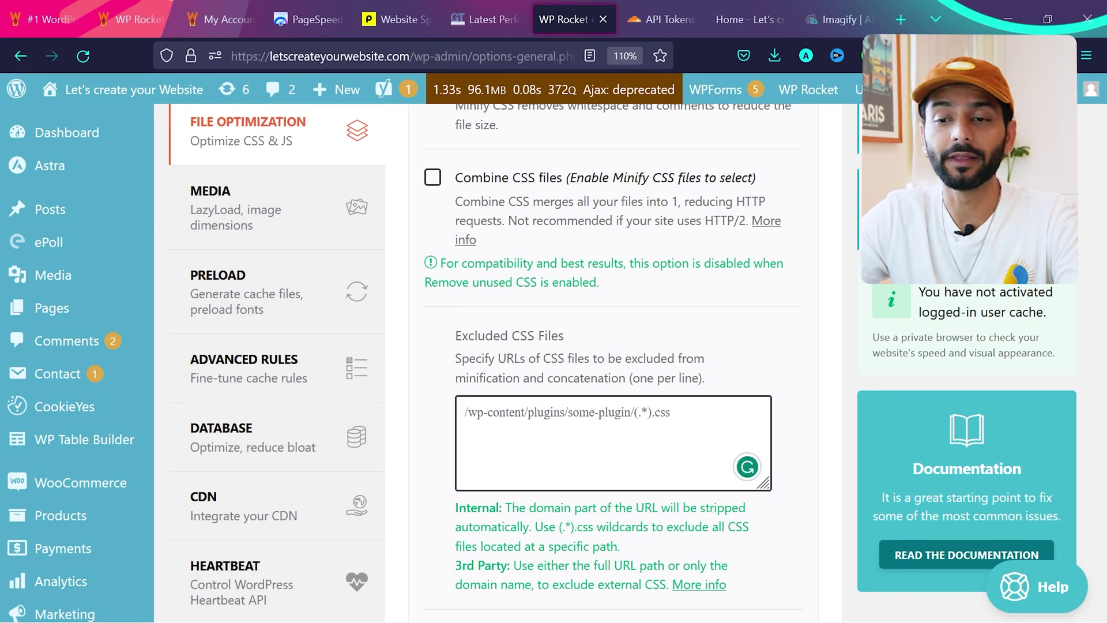
scroll(819, 400, "down", 1)
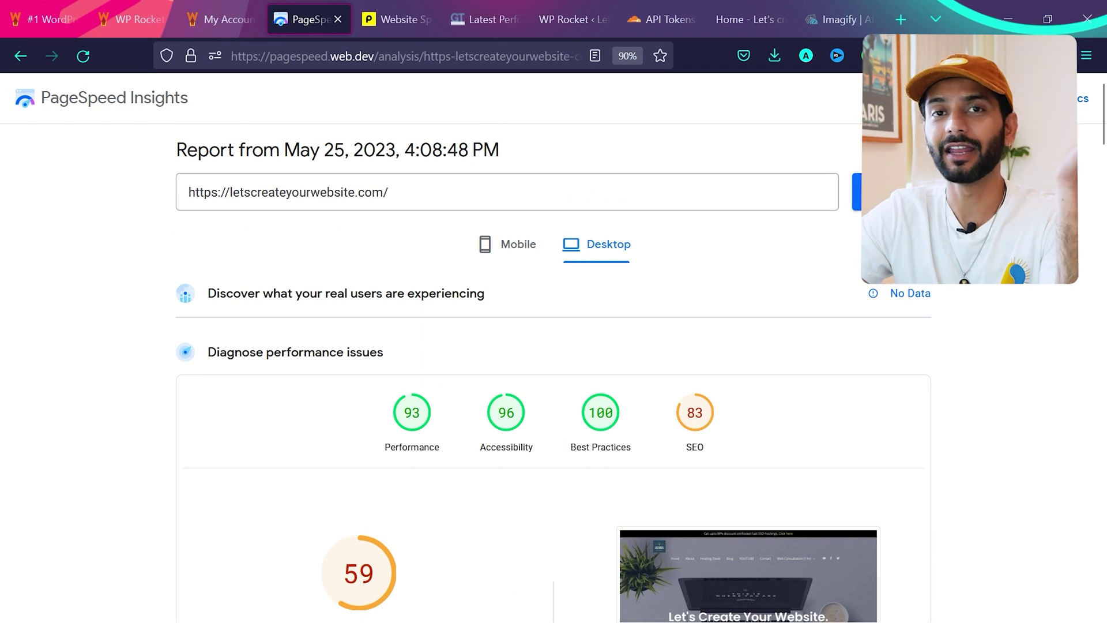
key("Return")
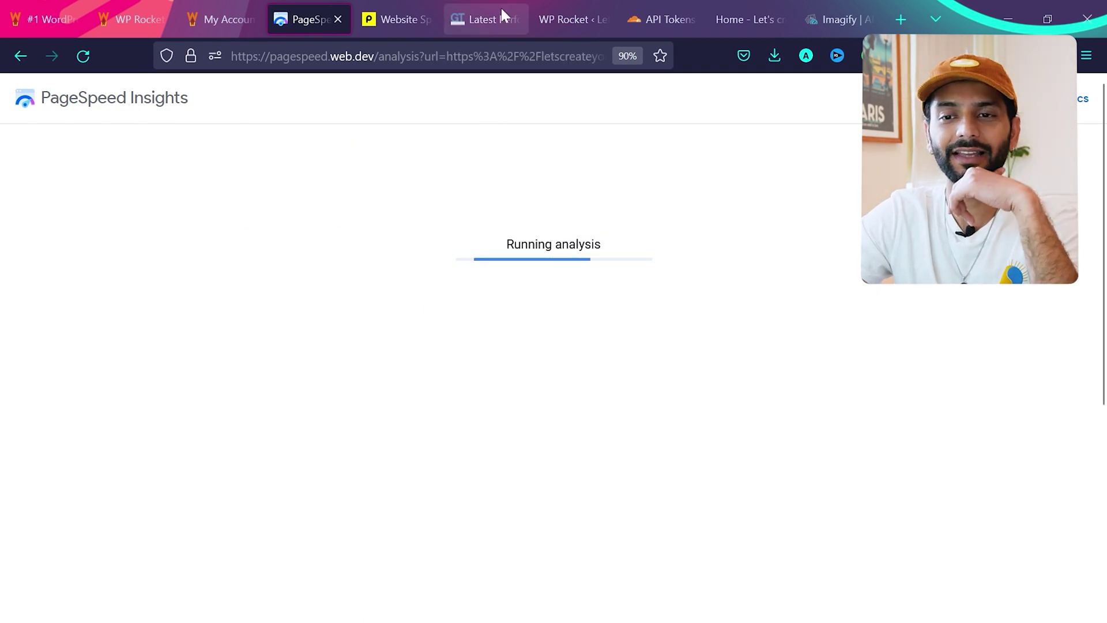
left_click(398, 19)
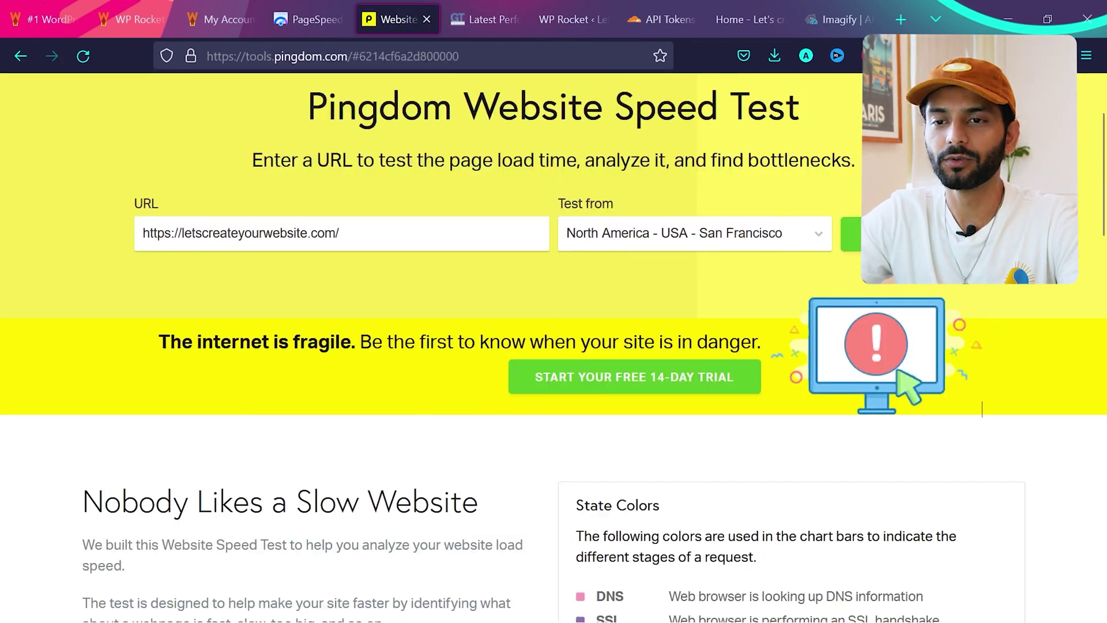
Review the GTmetrix grade, performance, structure and LCP results, and the desktop performance score in PageSpeed Insights
left_click(486, 19)
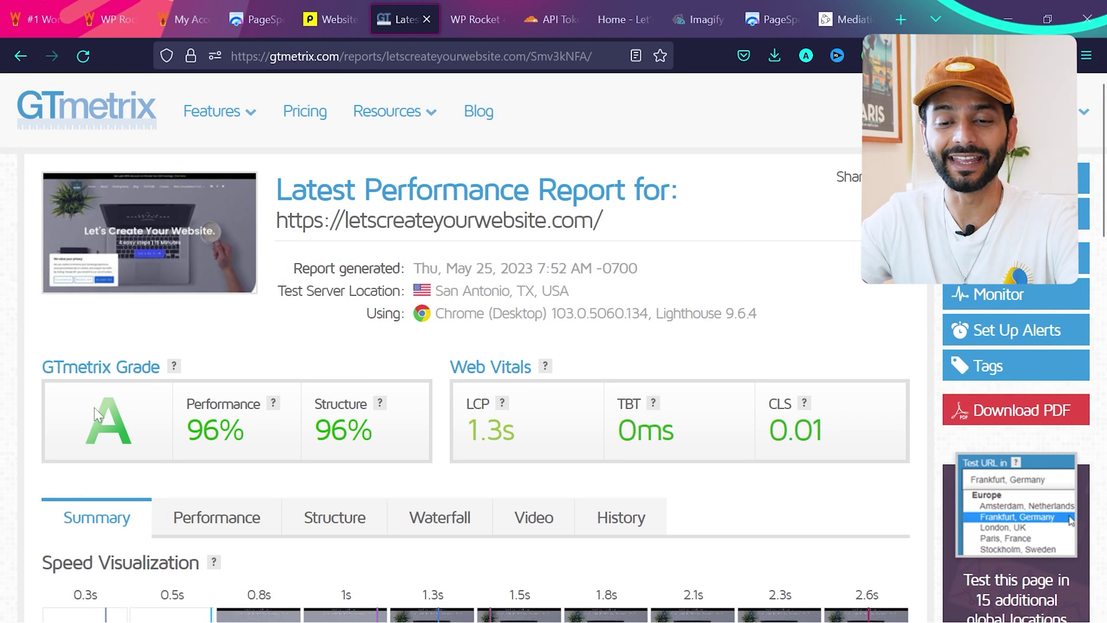
left_click_drag(185, 430, 347, 430)
left_click_drag(464, 431, 501, 431)
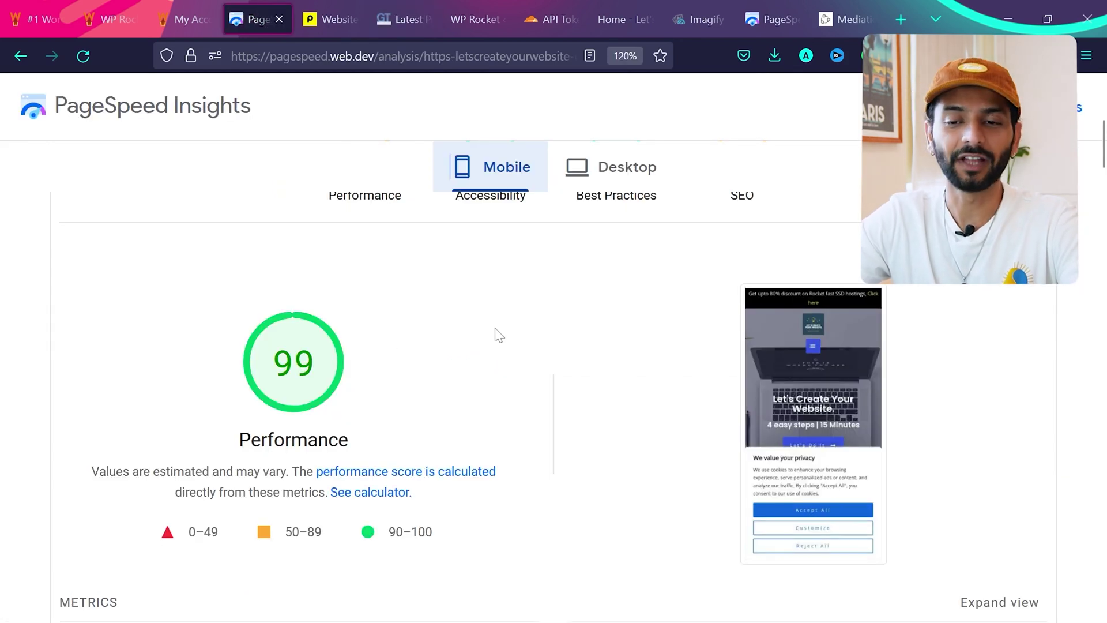
left_click(611, 183)
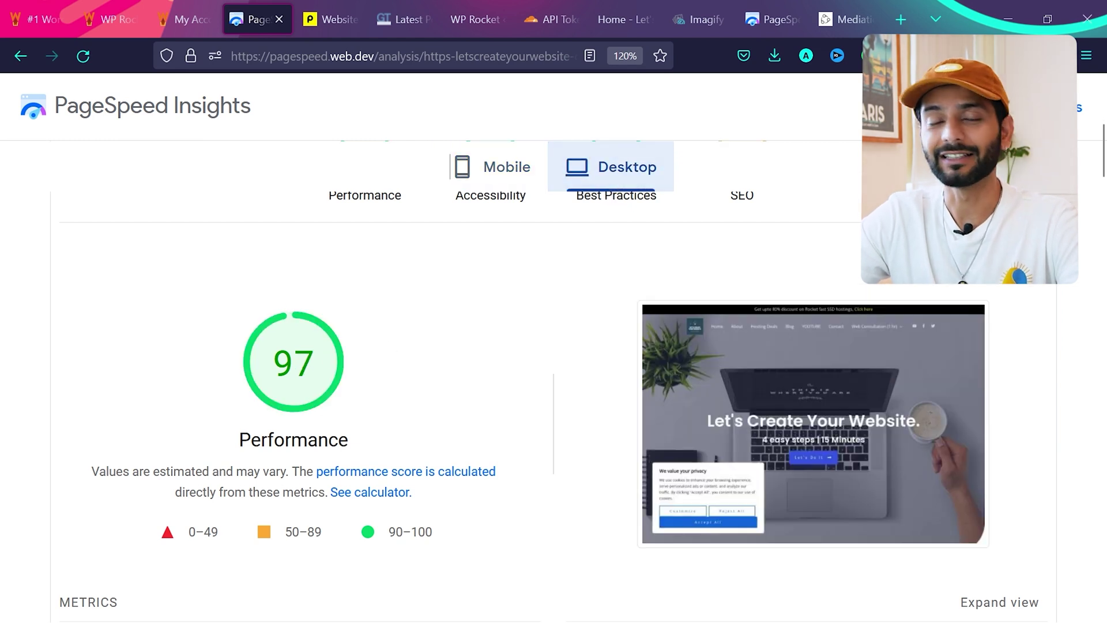